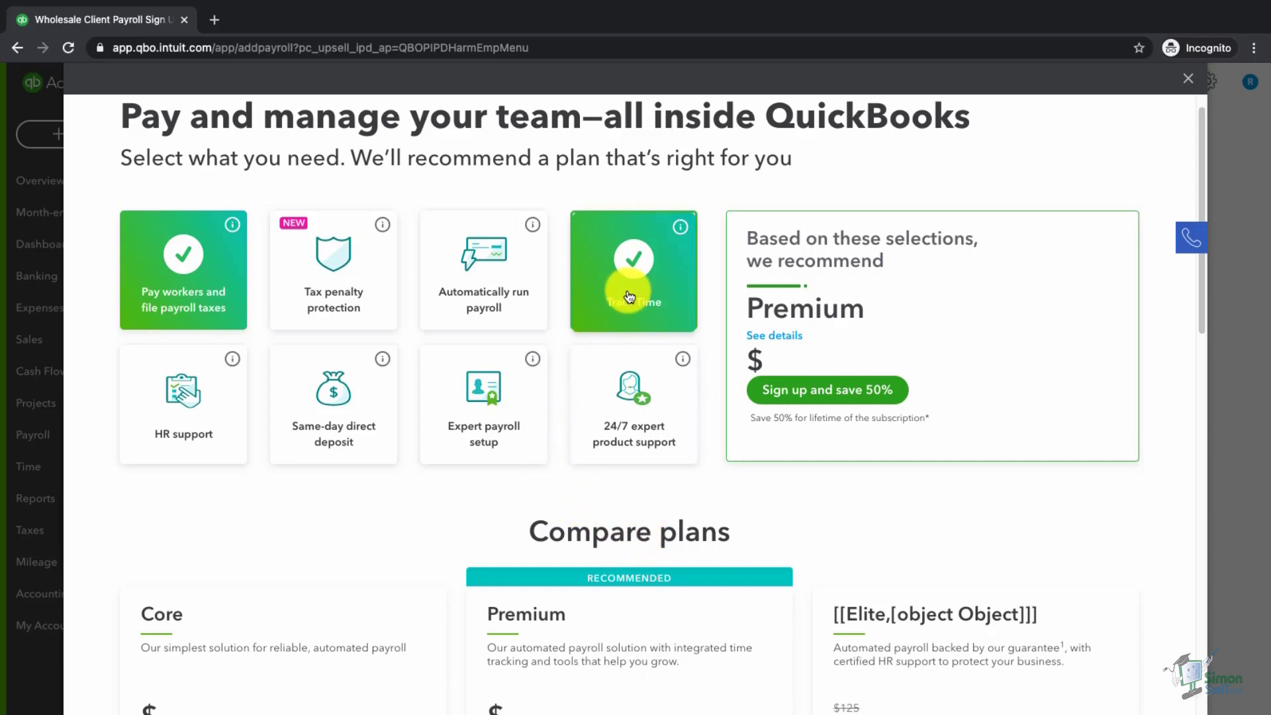
- Drop Track Time from the wanted features and compare the payroll plans, noting Core's next-day direct deposit
left_click(629, 296)
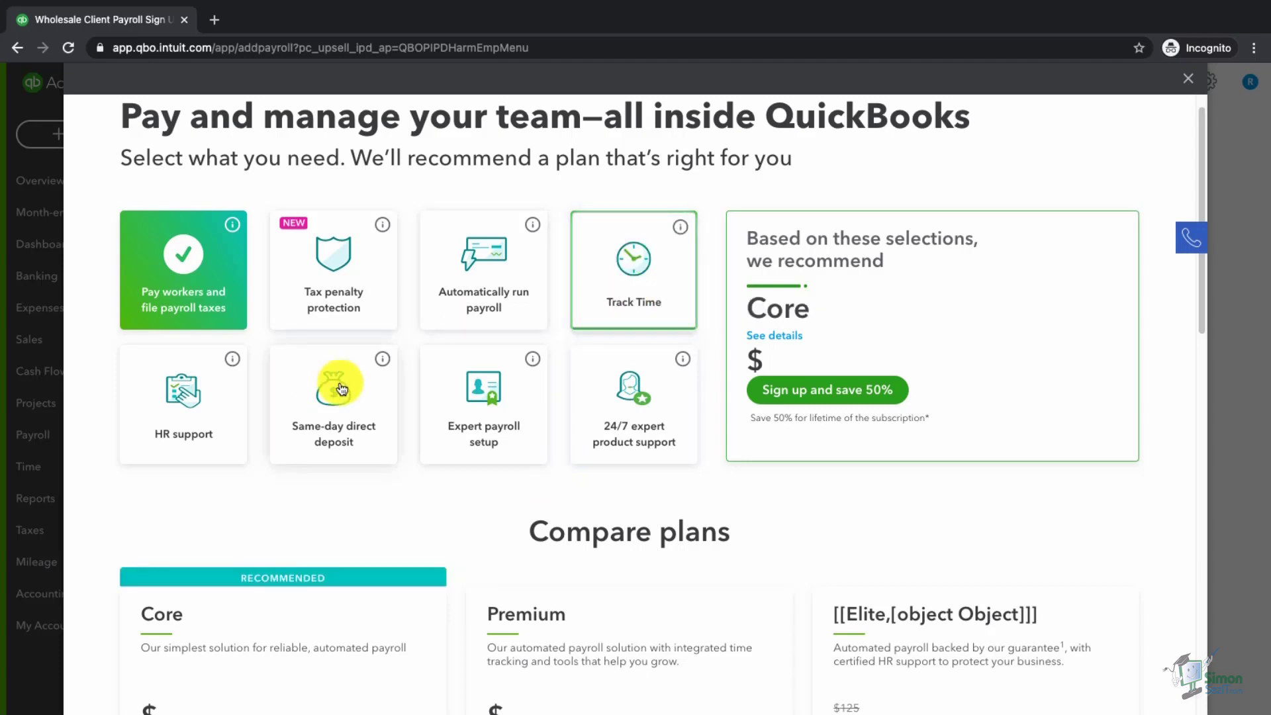
scroll(138, 449, "down", 1)
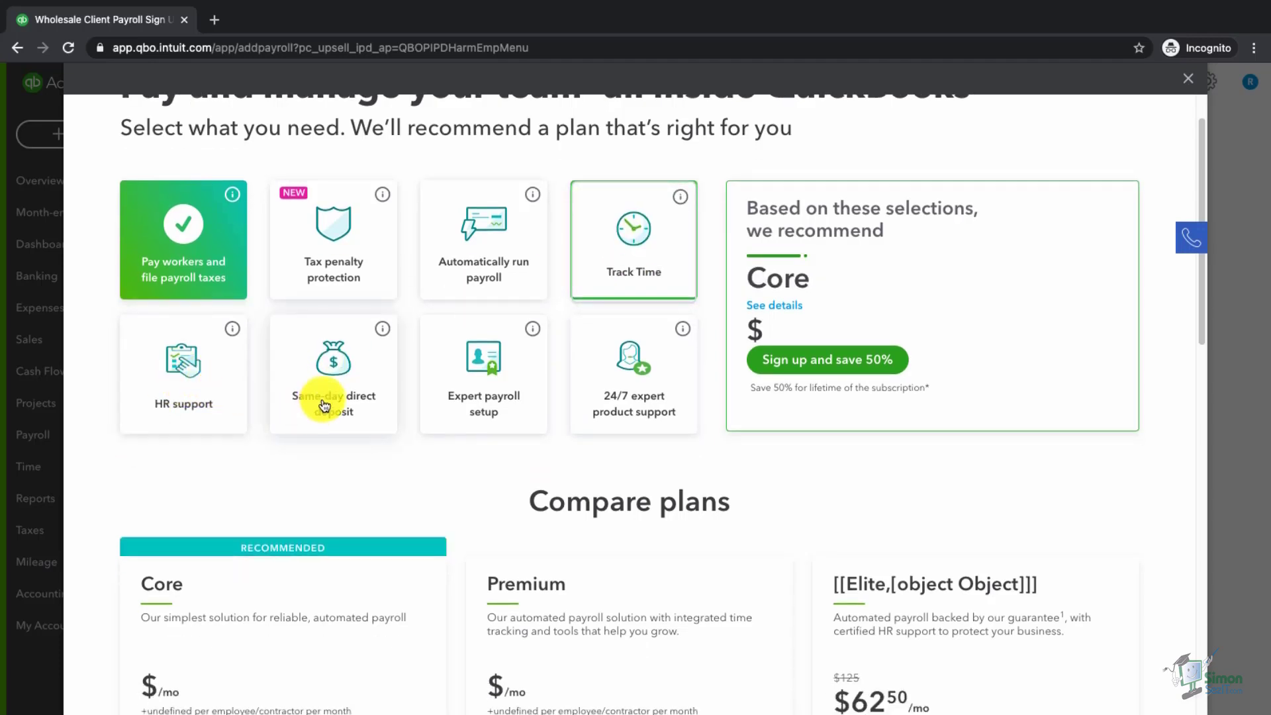
scroll(324, 405, "down", 5)
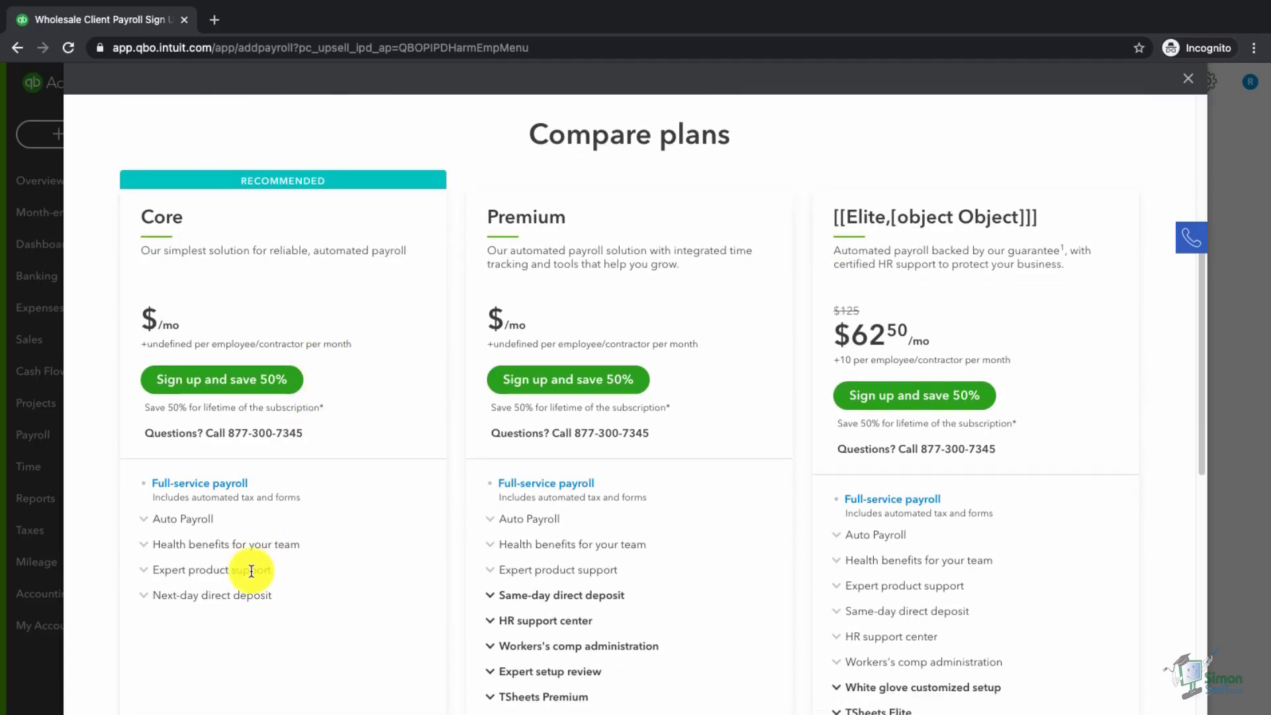
left_click_drag(276, 597, 162, 599)
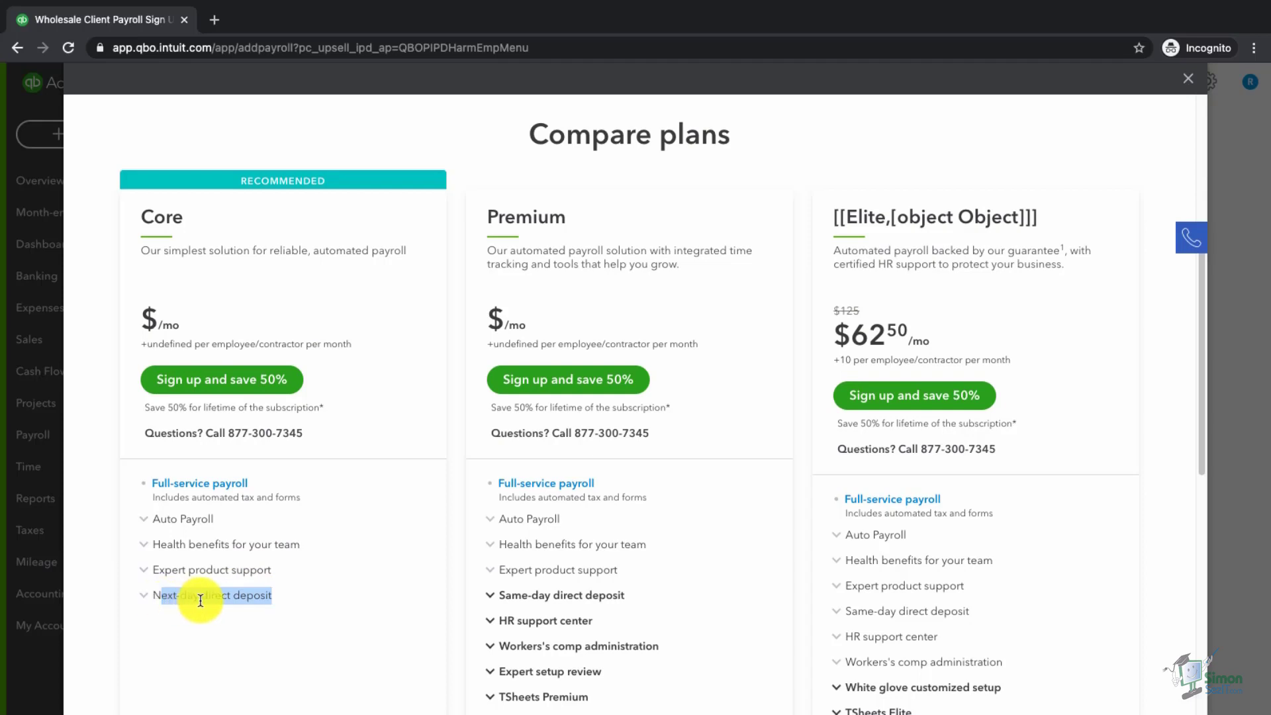
scroll(200, 599, "up", 5)
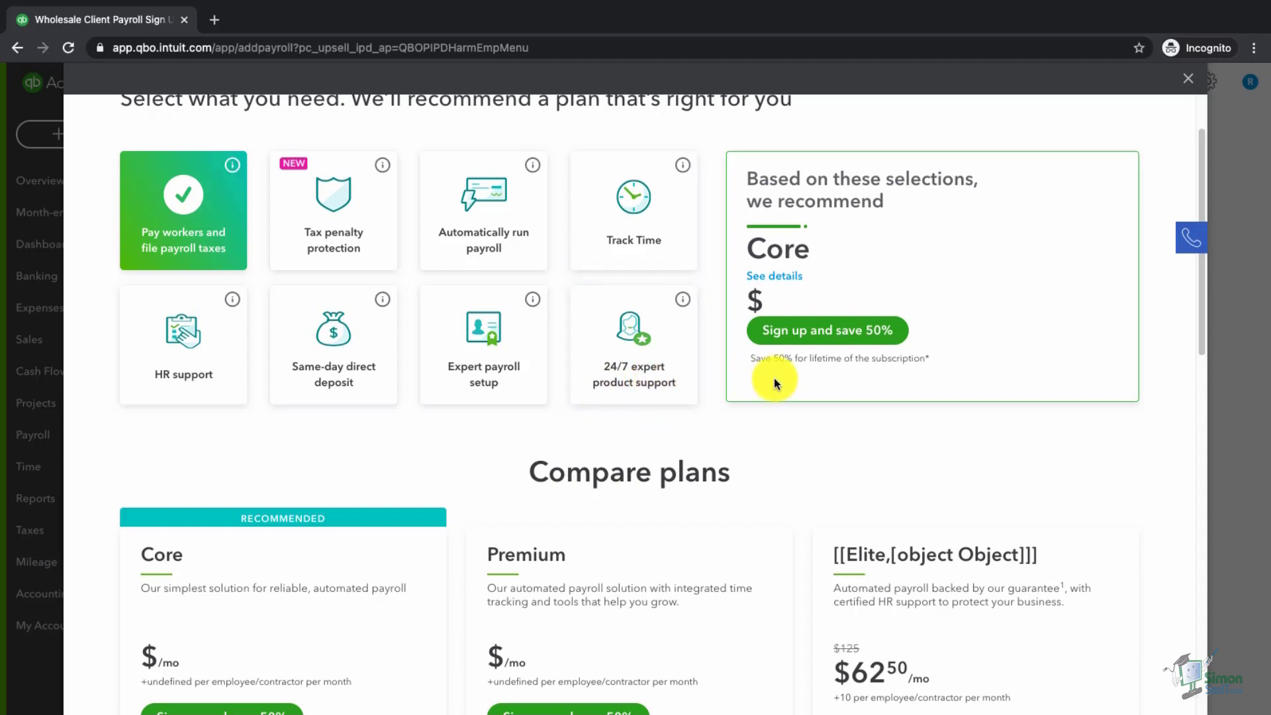
- Sign up for the Core payroll plan at the 50% discount
scroll(762, 396, "down", 4)
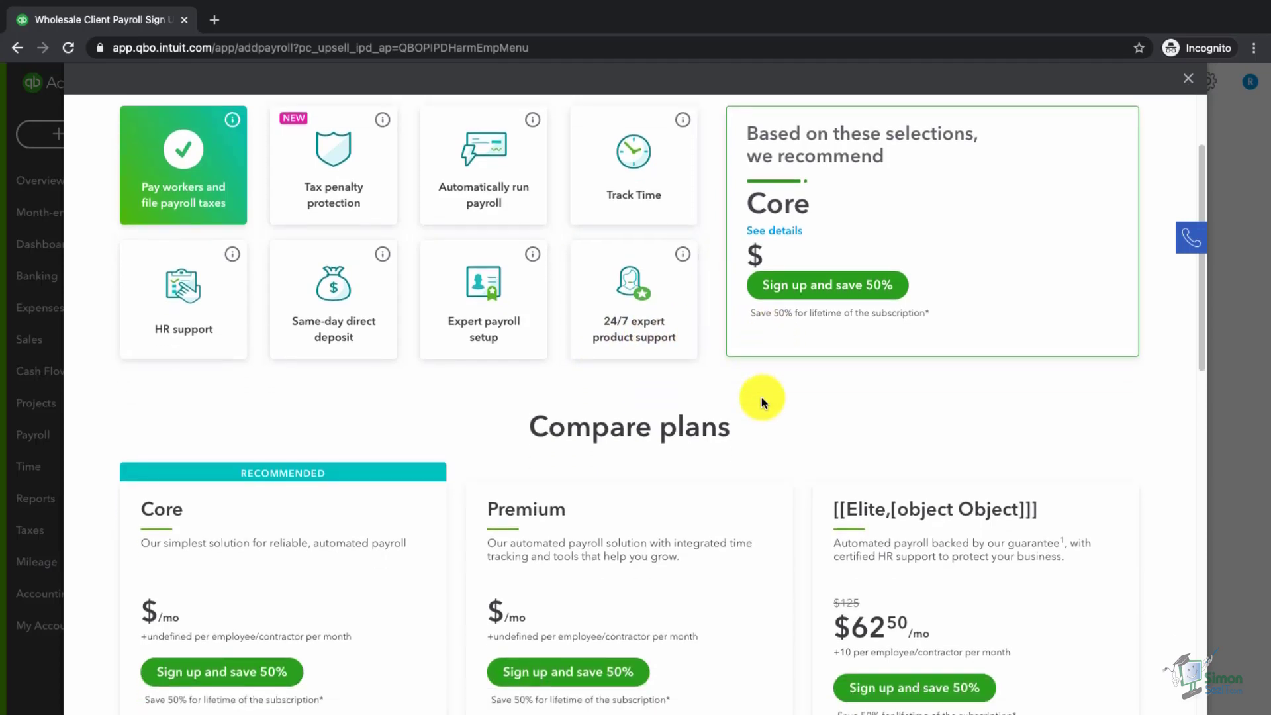
scroll(761, 397, "down", 12)
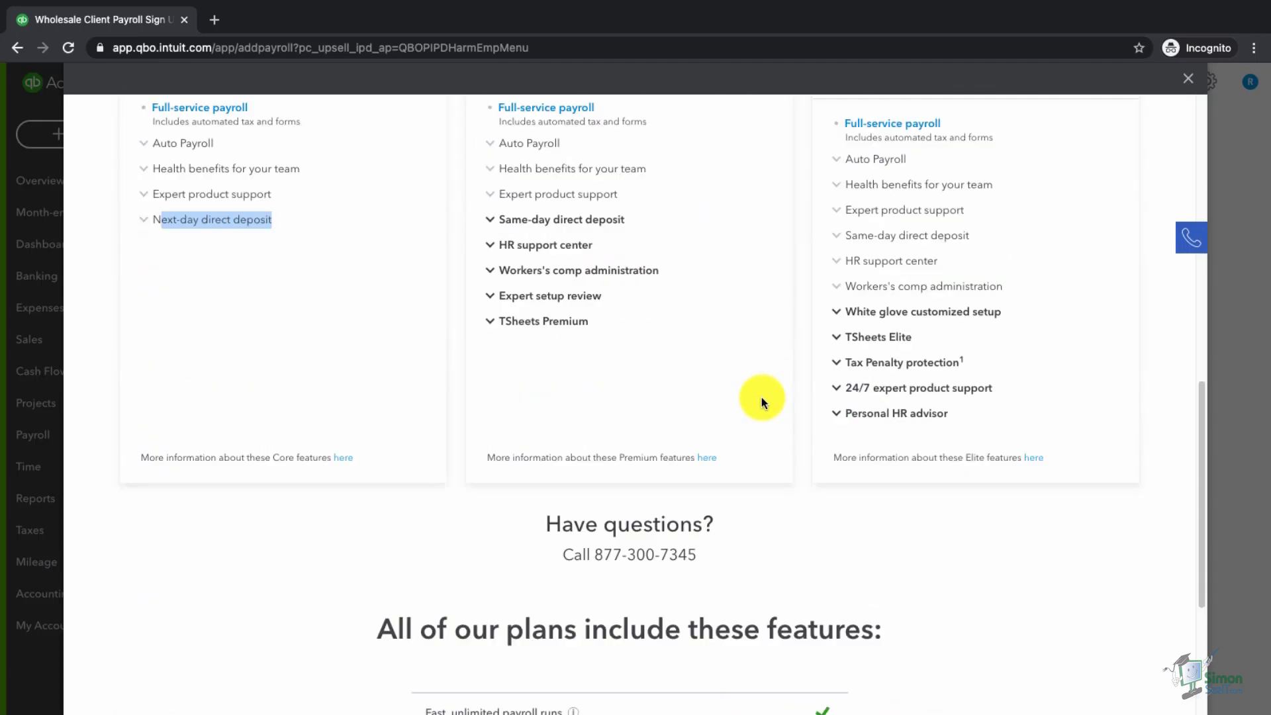
scroll(762, 397, "down", 1)
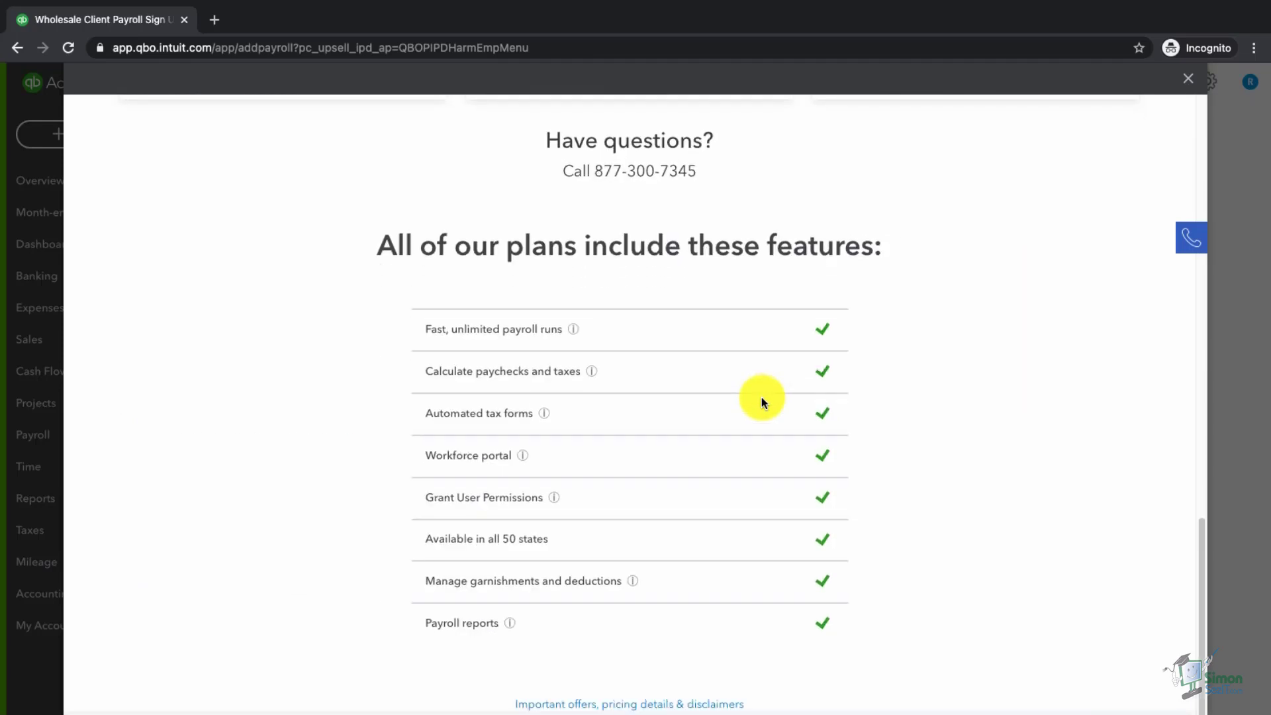
scroll(761, 397, "up", 14)
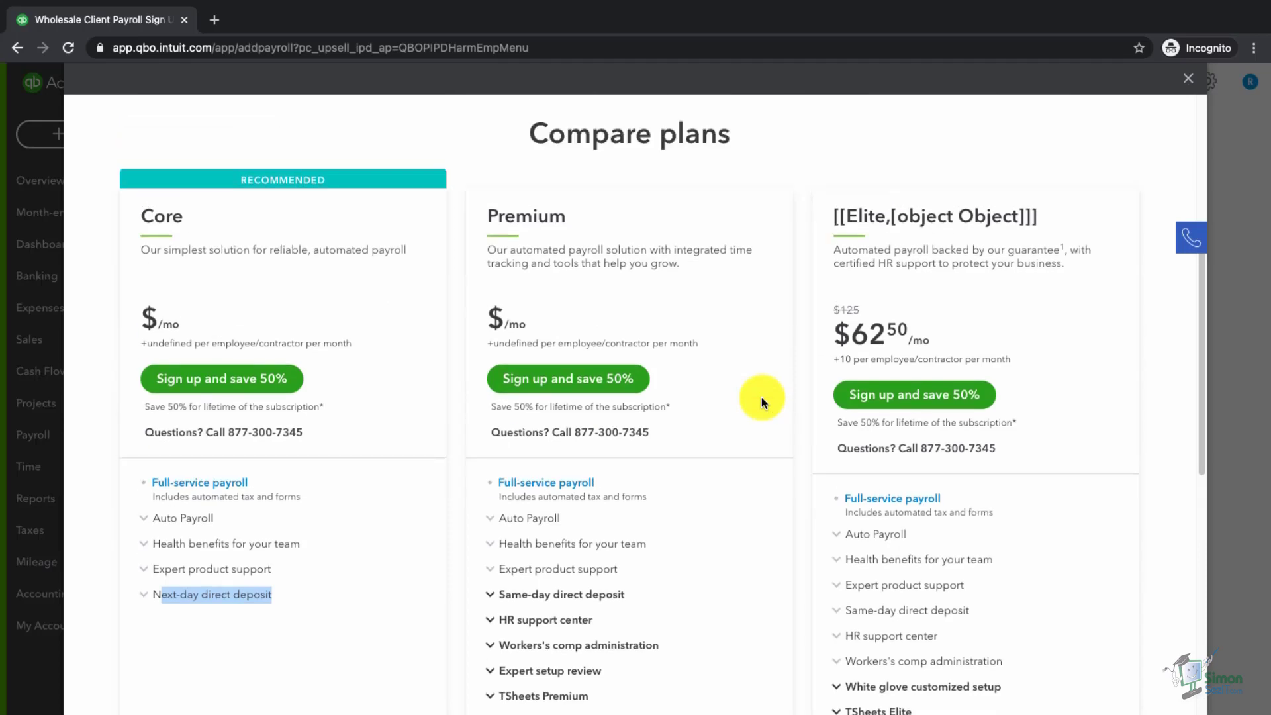
left_click(242, 382)
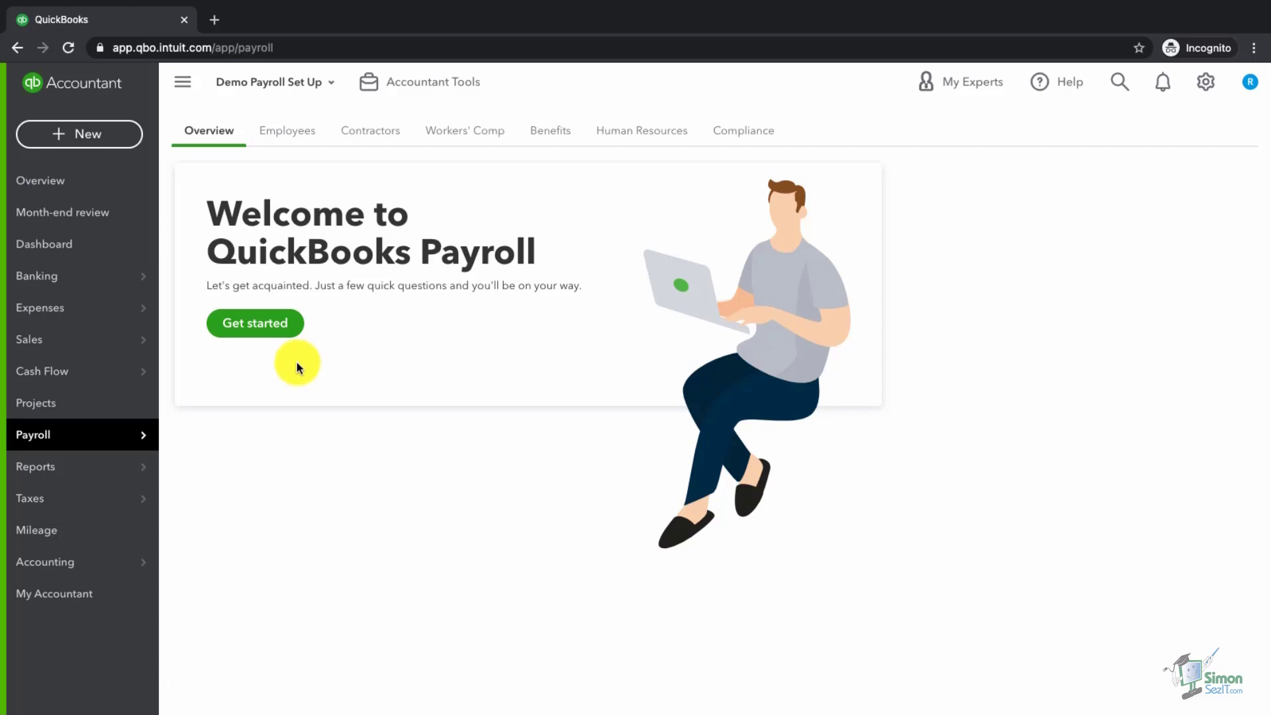
- Answer that no employees were paid in 2021 and set April 30, 2021 as the next payday
left_click(283, 331)
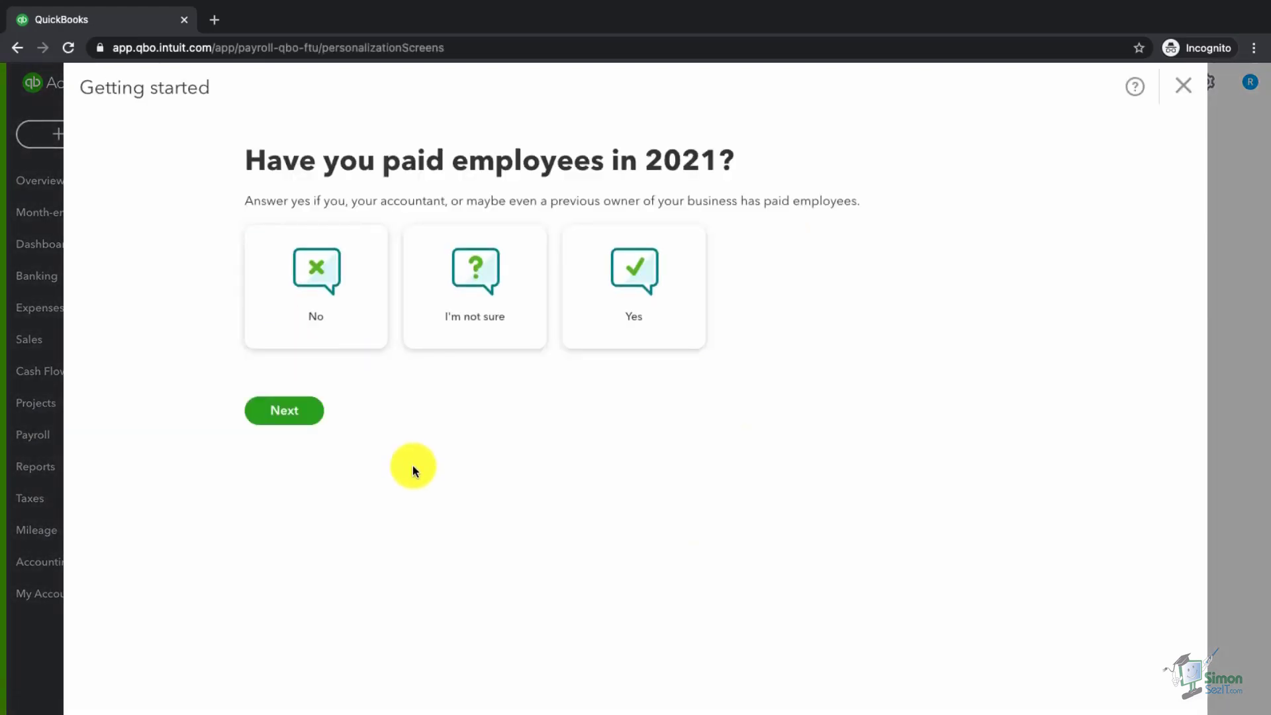
left_click(323, 319)
left_click(294, 437)
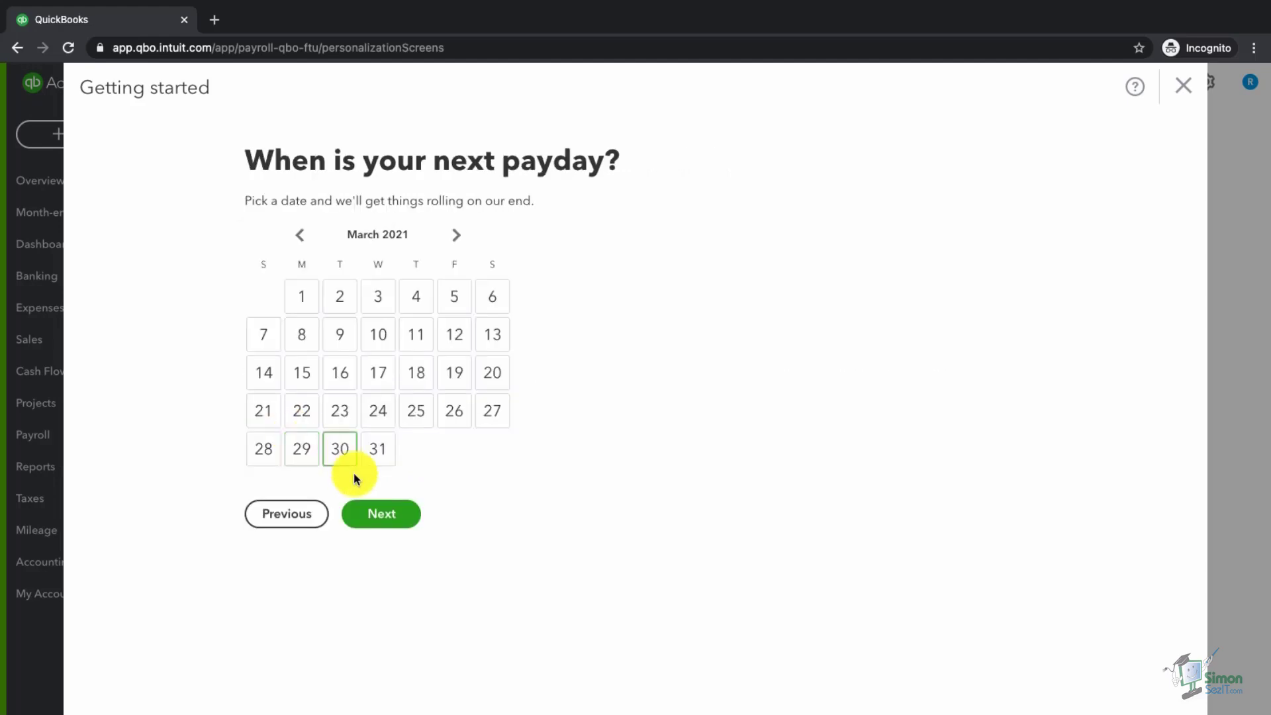
left_click(457, 236)
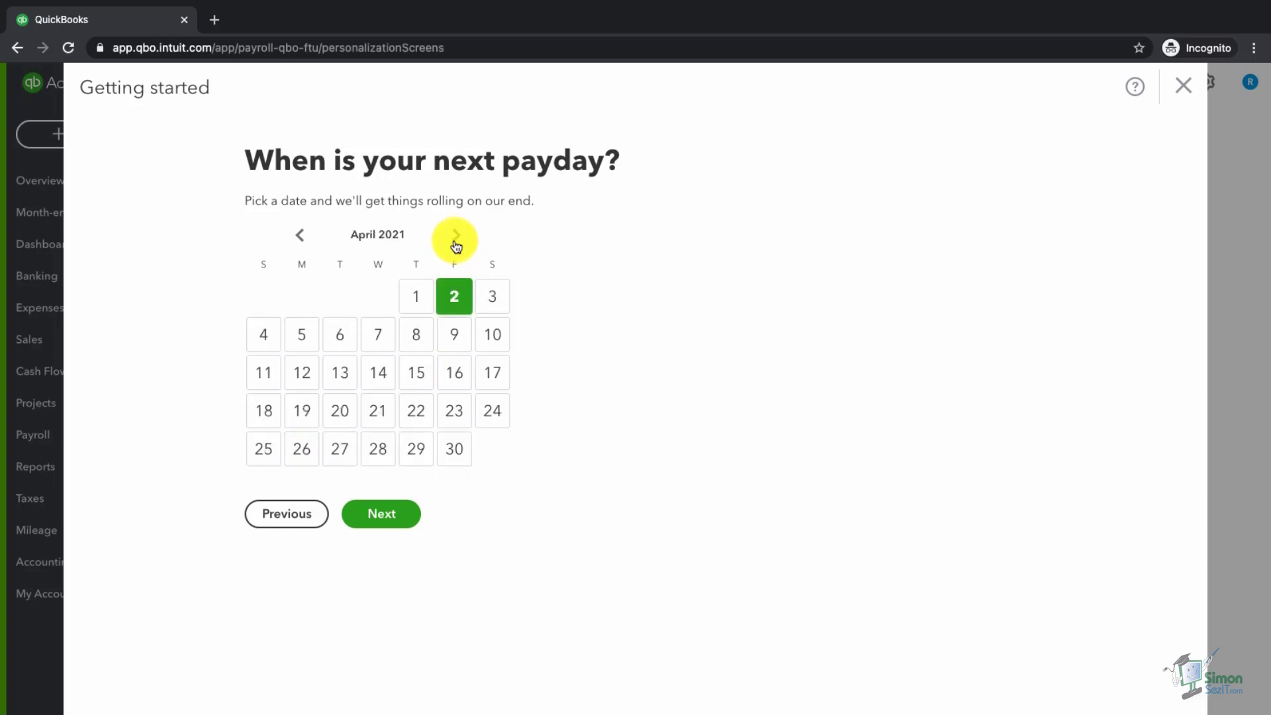
left_click(451, 453)
left_click(387, 517)
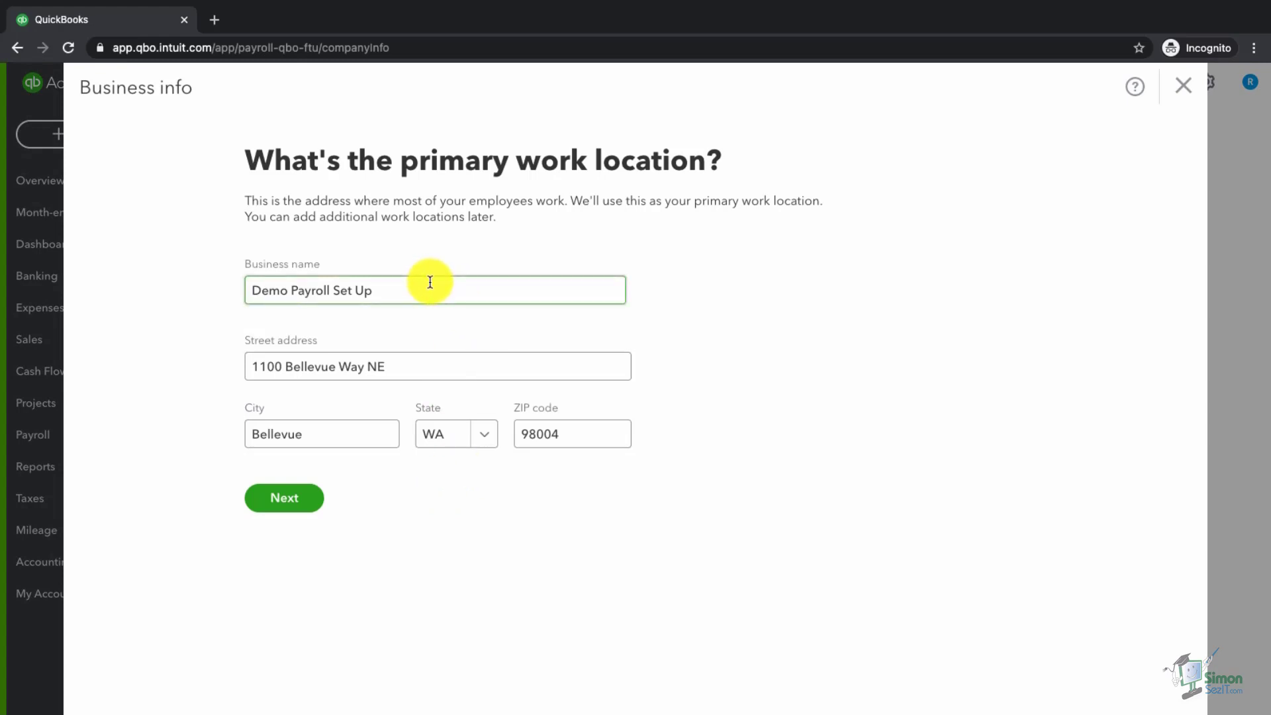
- Accept the work location, add the business phone to the payroll contact, and finish setup without an employee
left_click(302, 500)
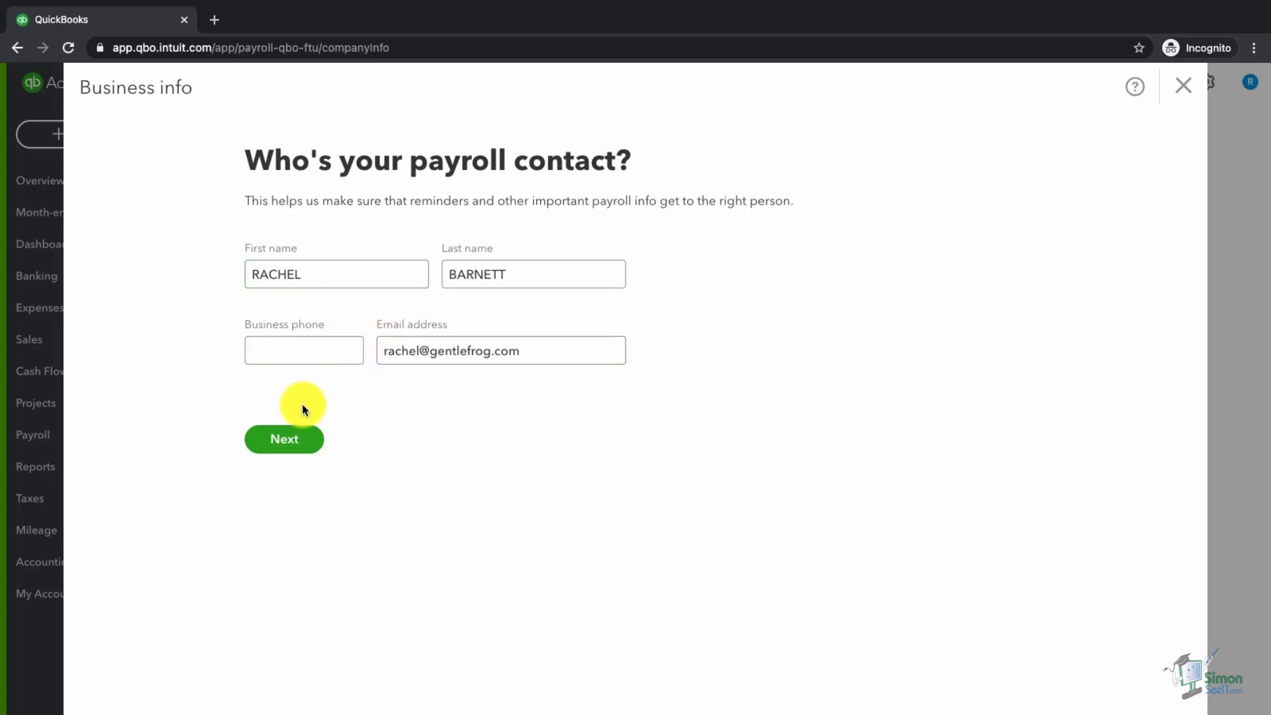
left_click(285, 441)
left_click(286, 351)
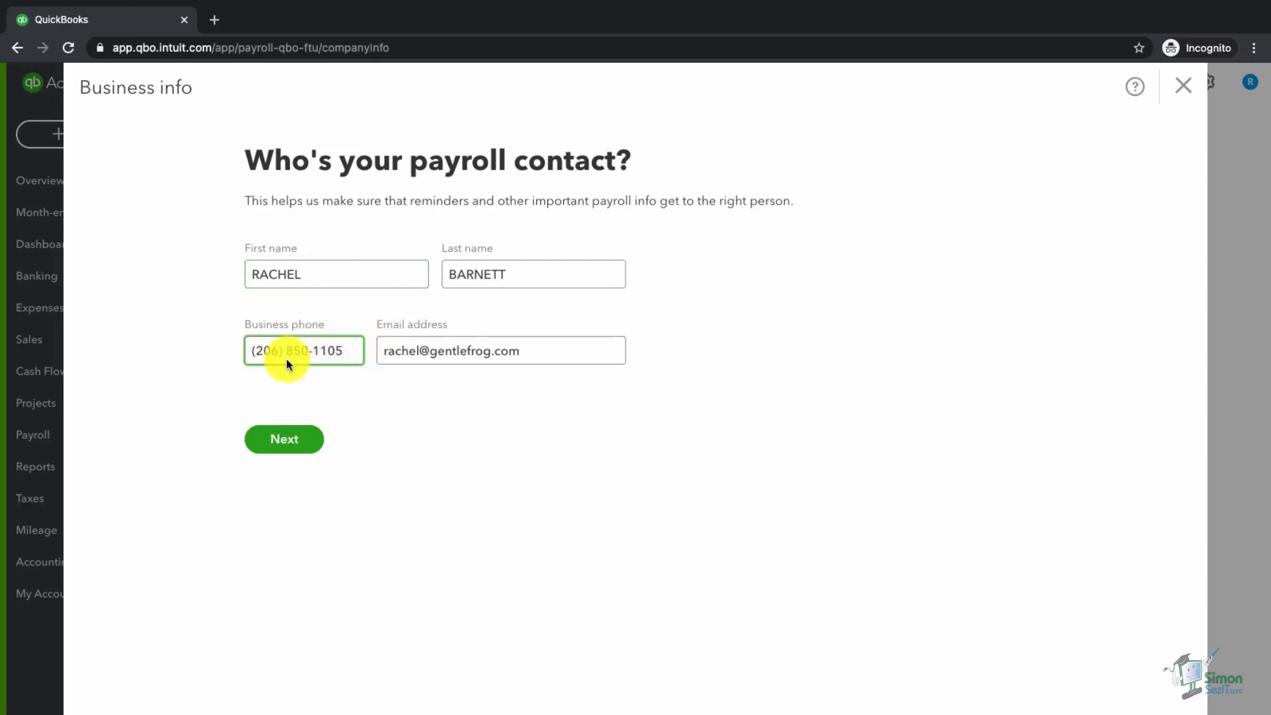
left_click(278, 441)
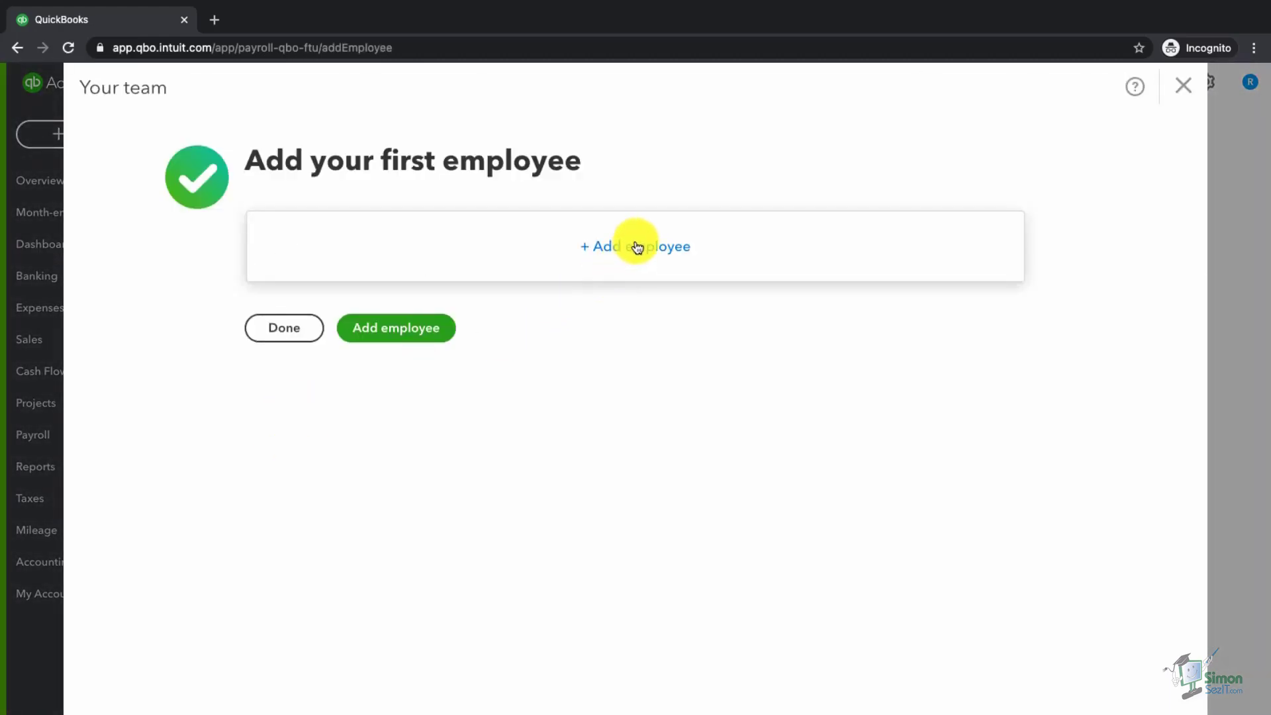
left_click(292, 332)
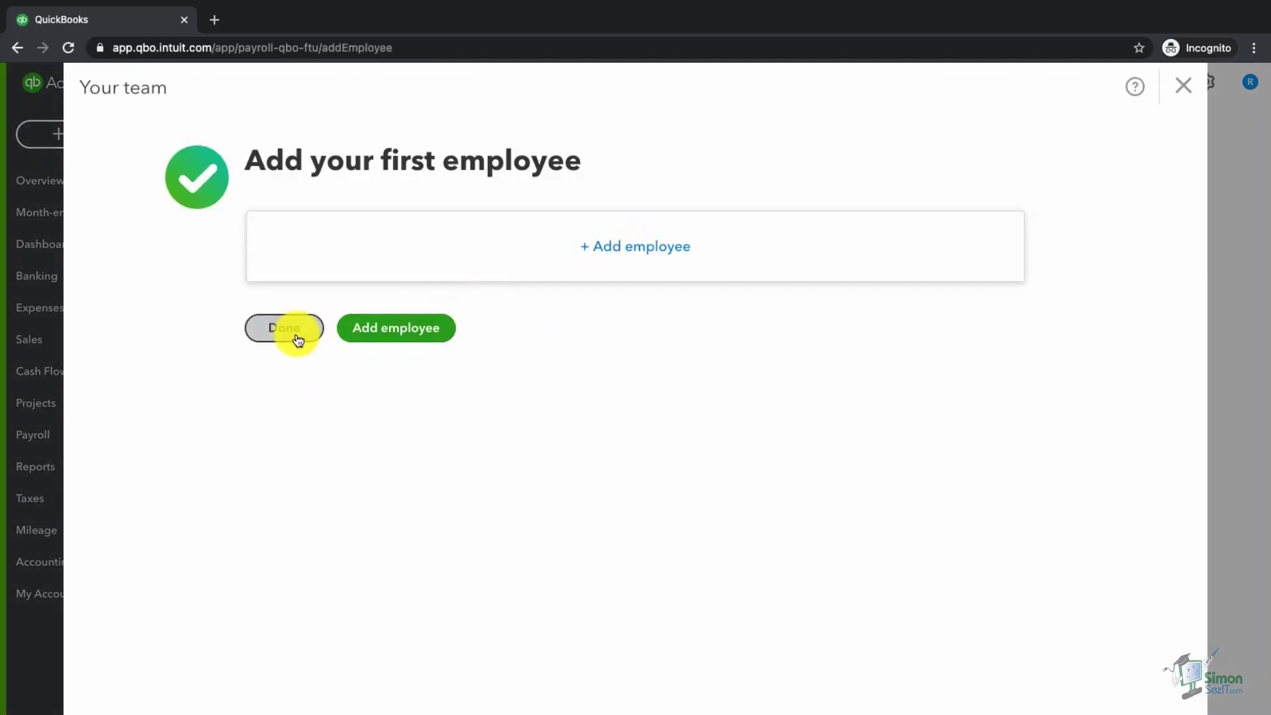
left_click(298, 338)
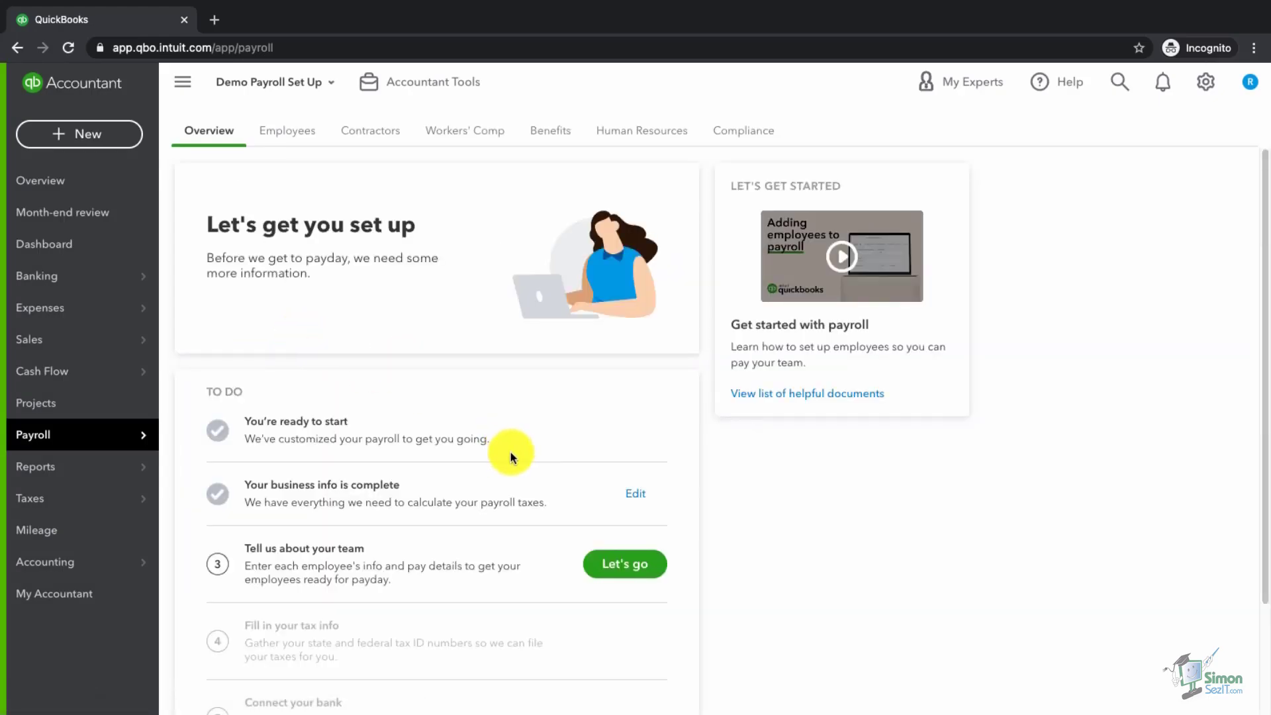
- Scroll through the Payroll To Do list to review setup progress
scroll(510, 457, "down", 1)
scroll(510, 457, "down", 1)
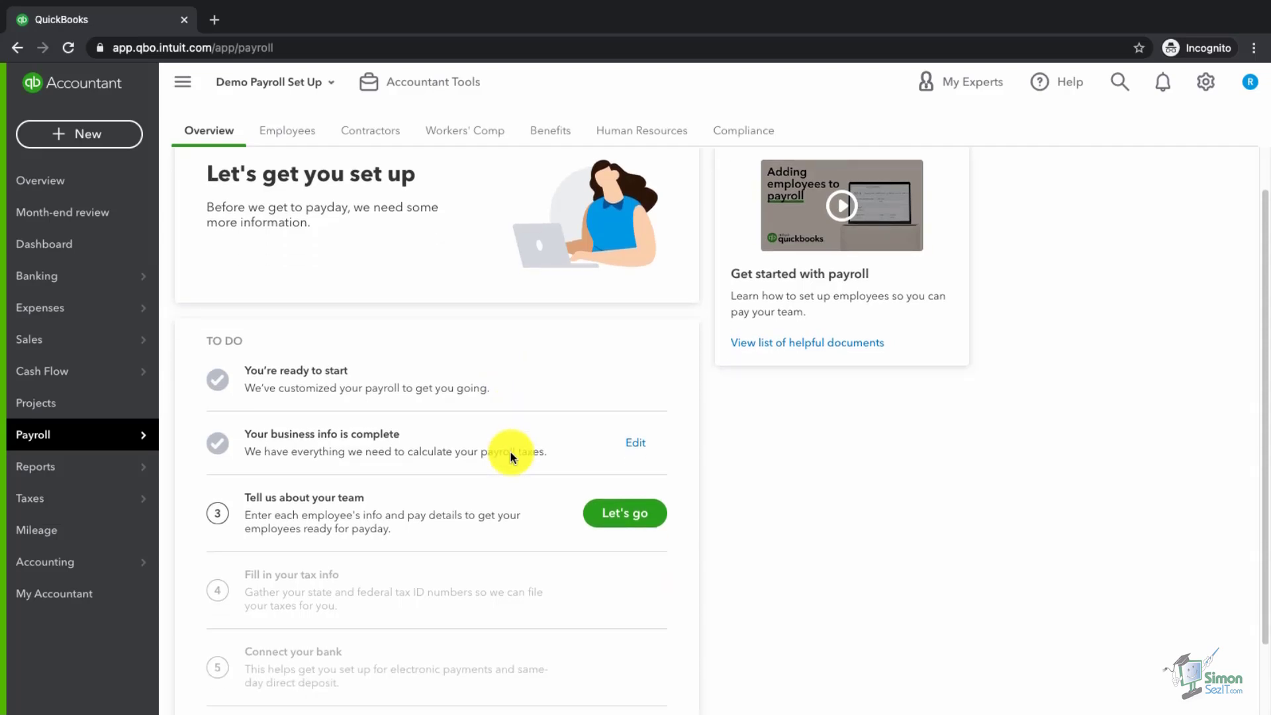
scroll(510, 457, "down", 3)
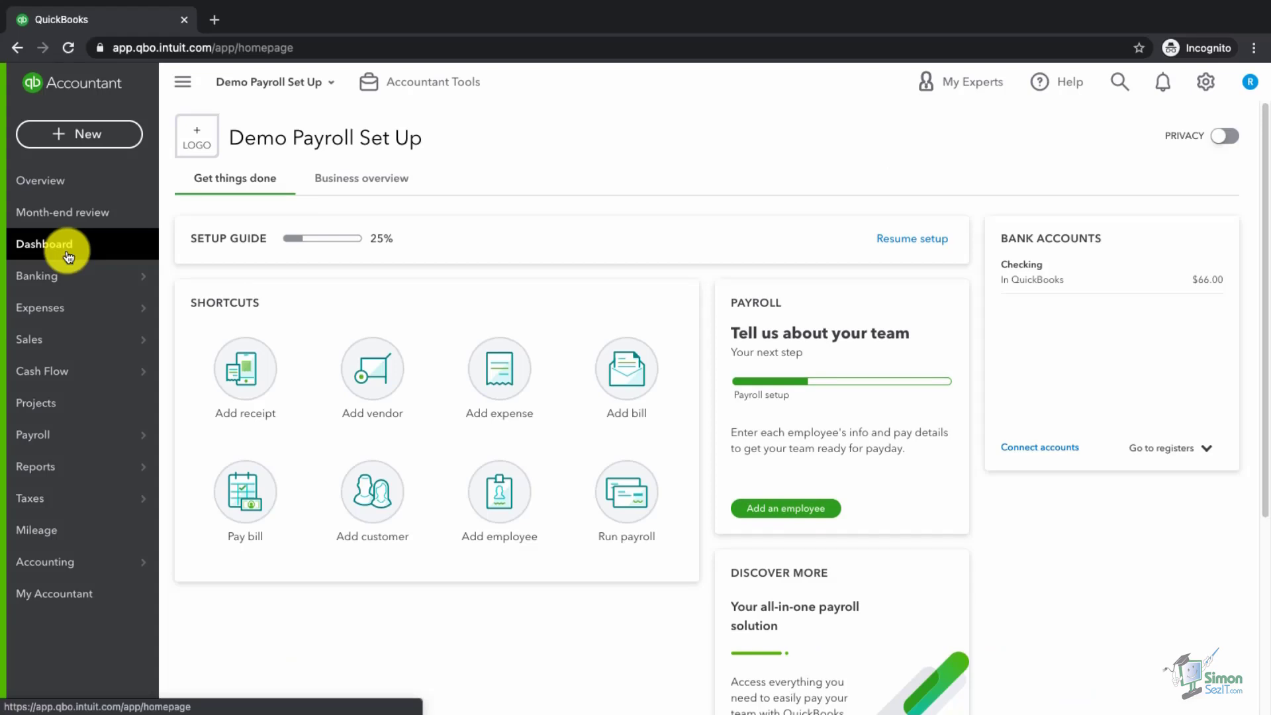
- Recheck the business info from Payroll, keeping the work location and payroll contact unchanged
mouse_move(41, 440)
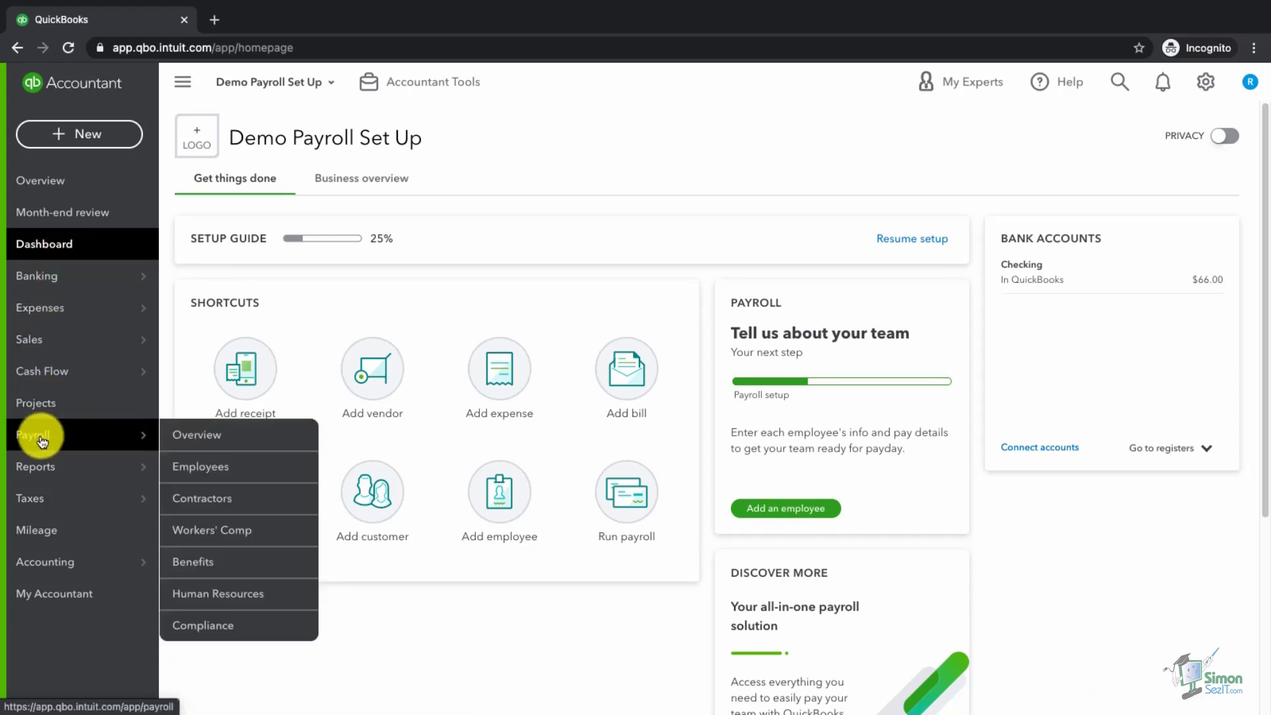
left_click(41, 439)
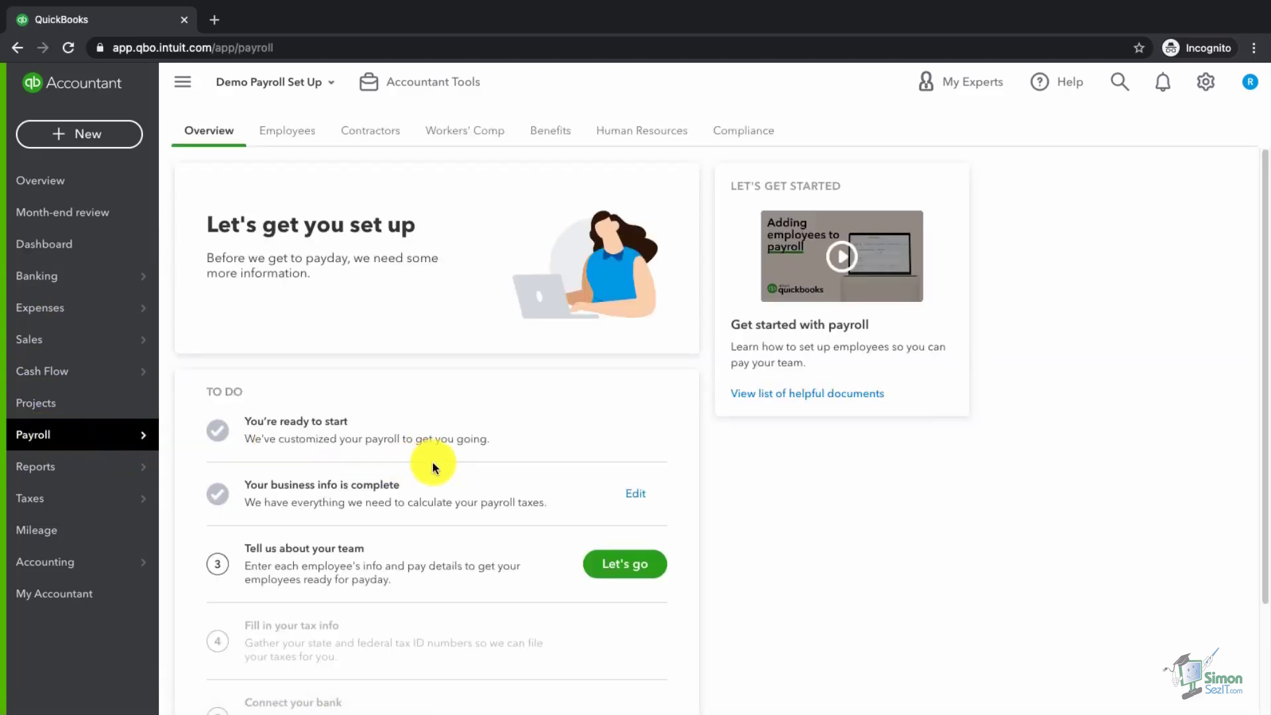
scroll(434, 468, "down", 1)
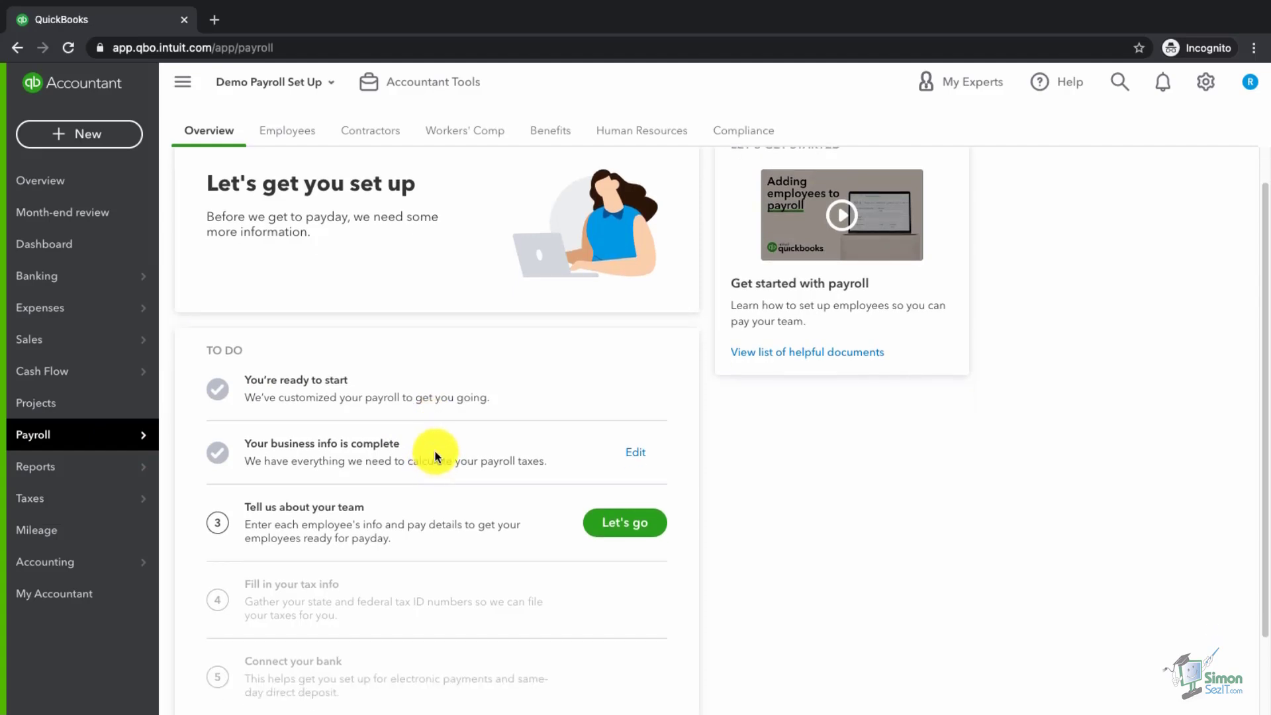
left_click(633, 451)
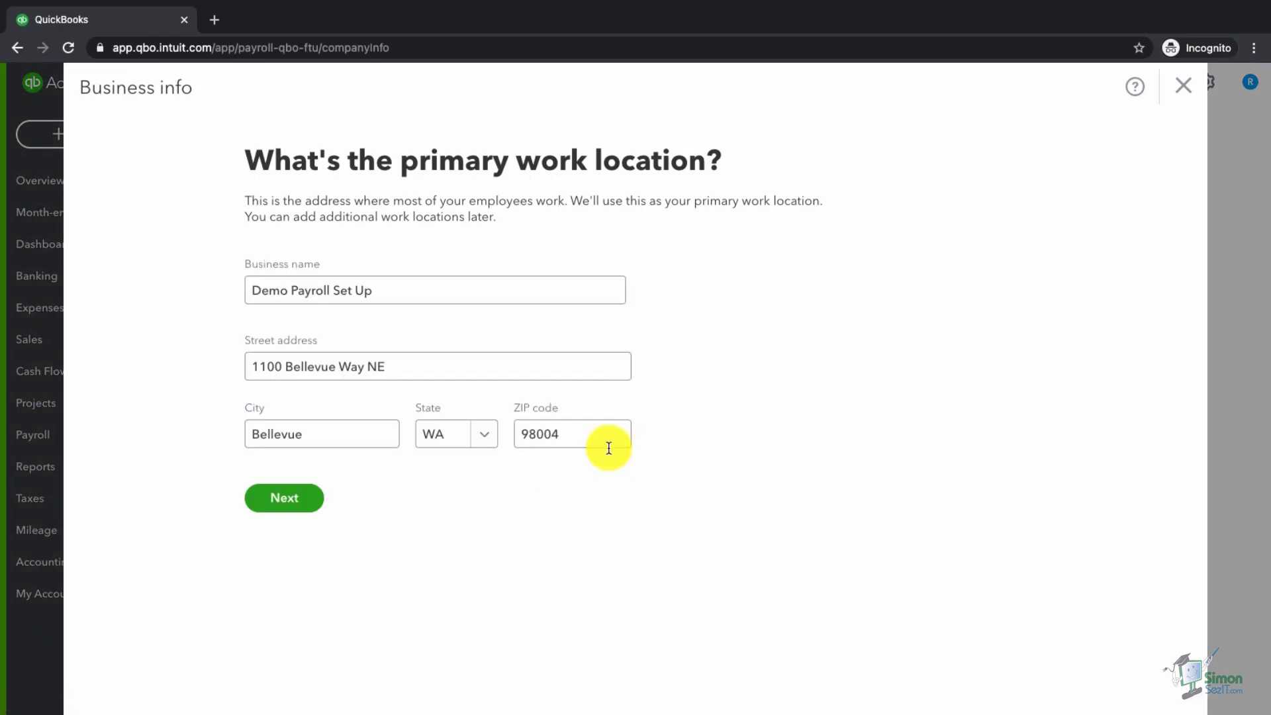
left_click(308, 494)
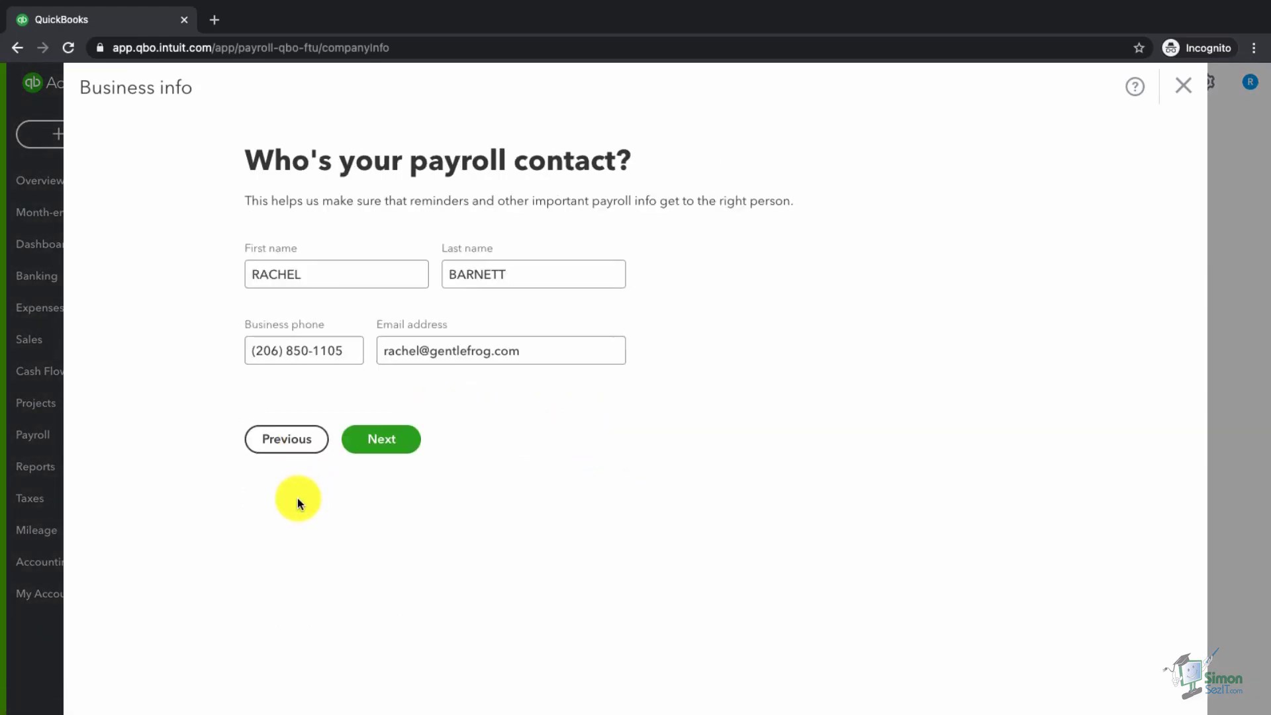
left_click(382, 440)
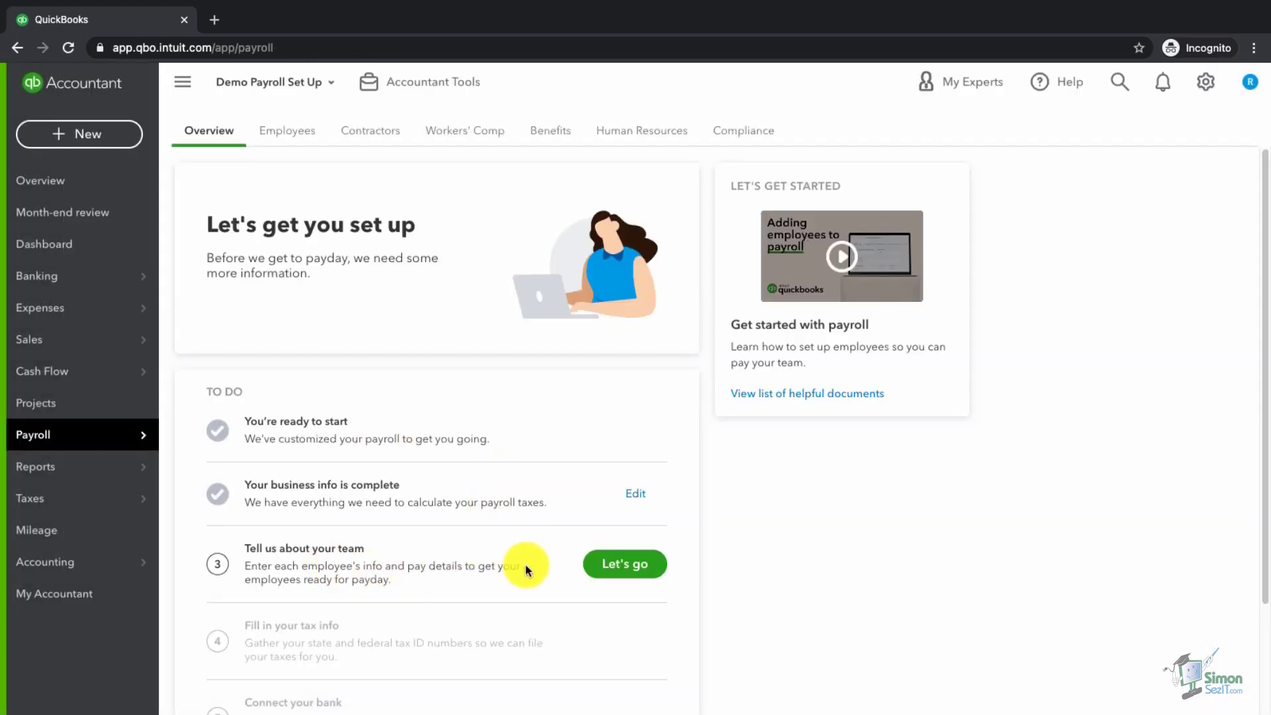
- Add employee John Doe and fill in his email address
left_click(629, 566)
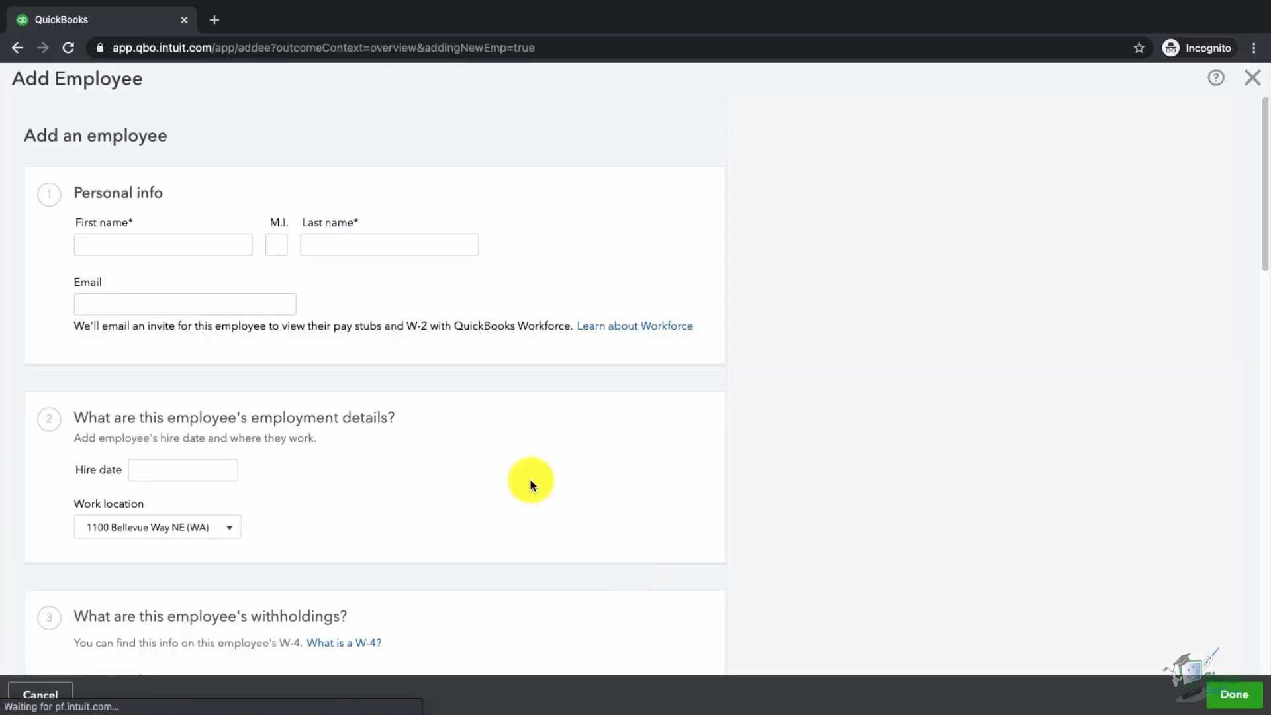
left_click(179, 246)
type("John")
key("Tab")
key("Tab")
type("Doe")
key("Tab")
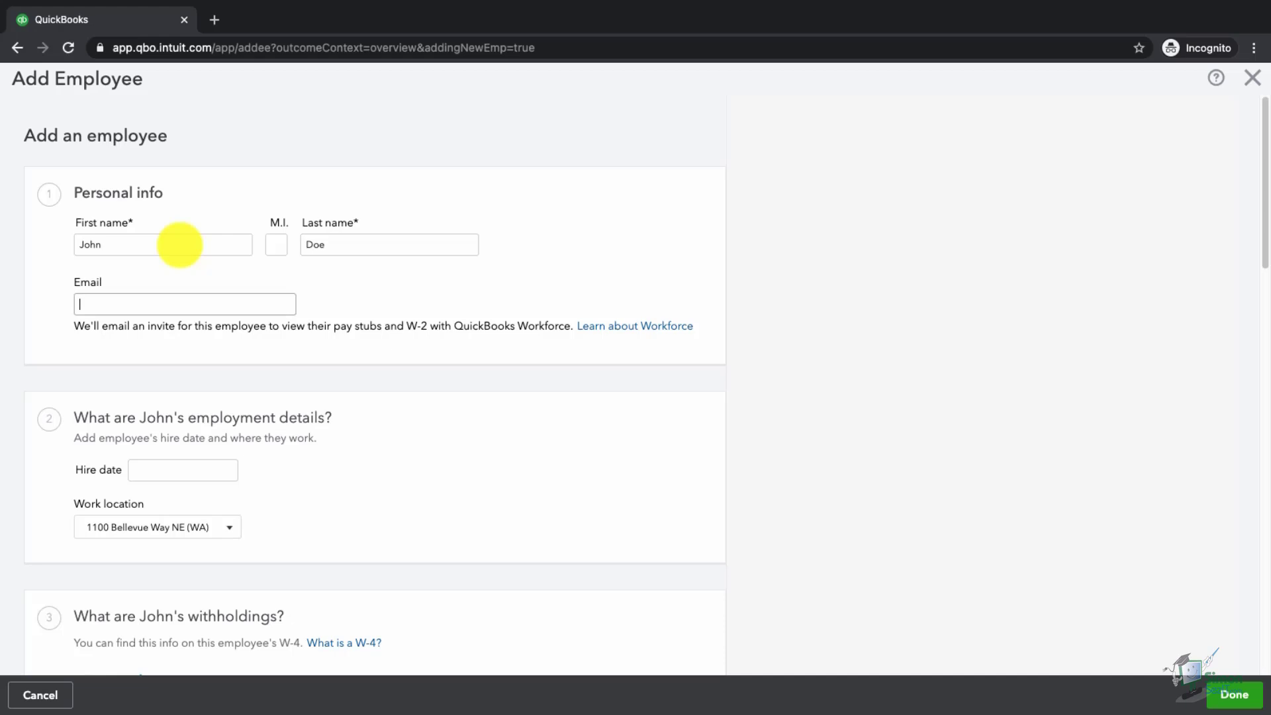
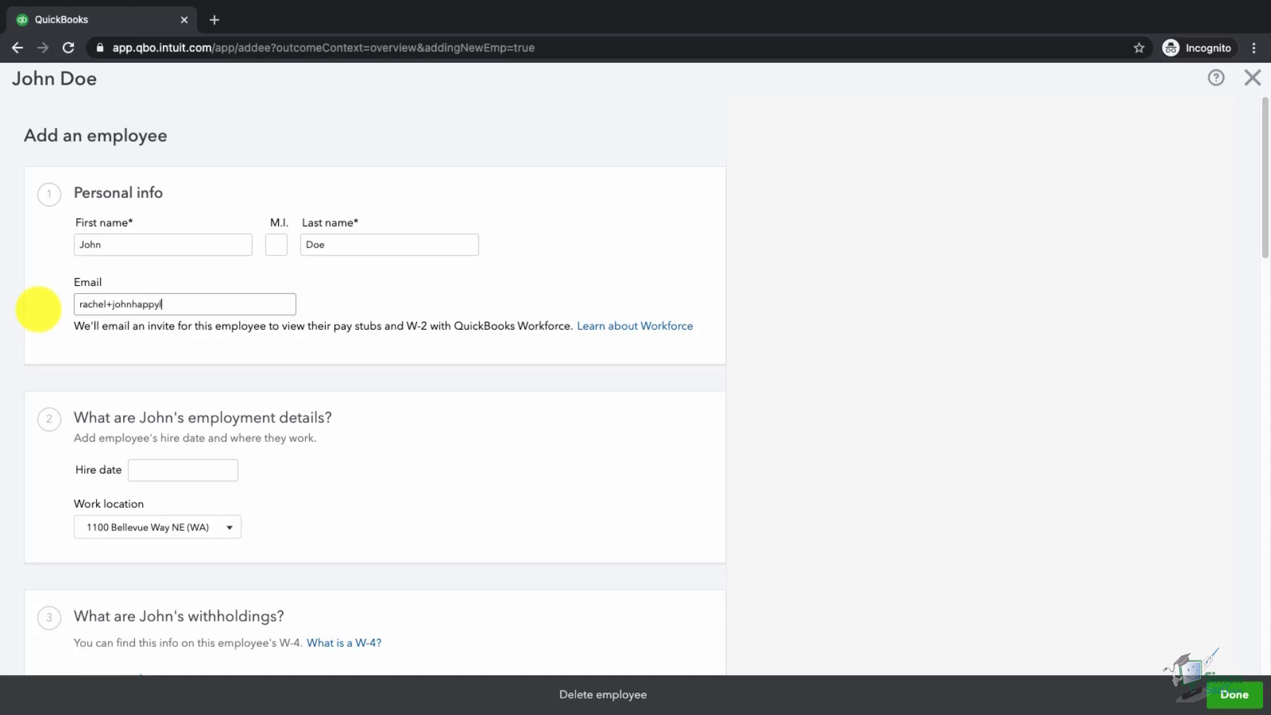
- Set John's hire date to 04/01/2021 and move down to withholdings
left_click(175, 470)
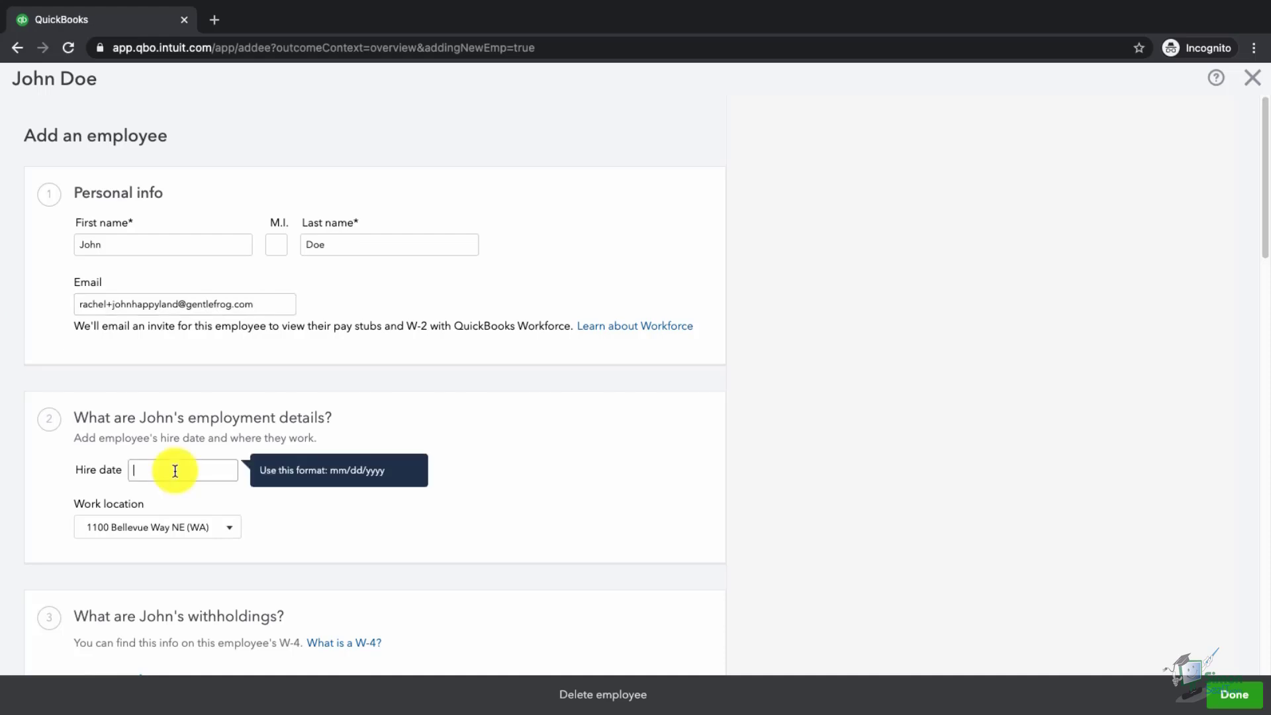
type("04/01/2021")
left_click(302, 551)
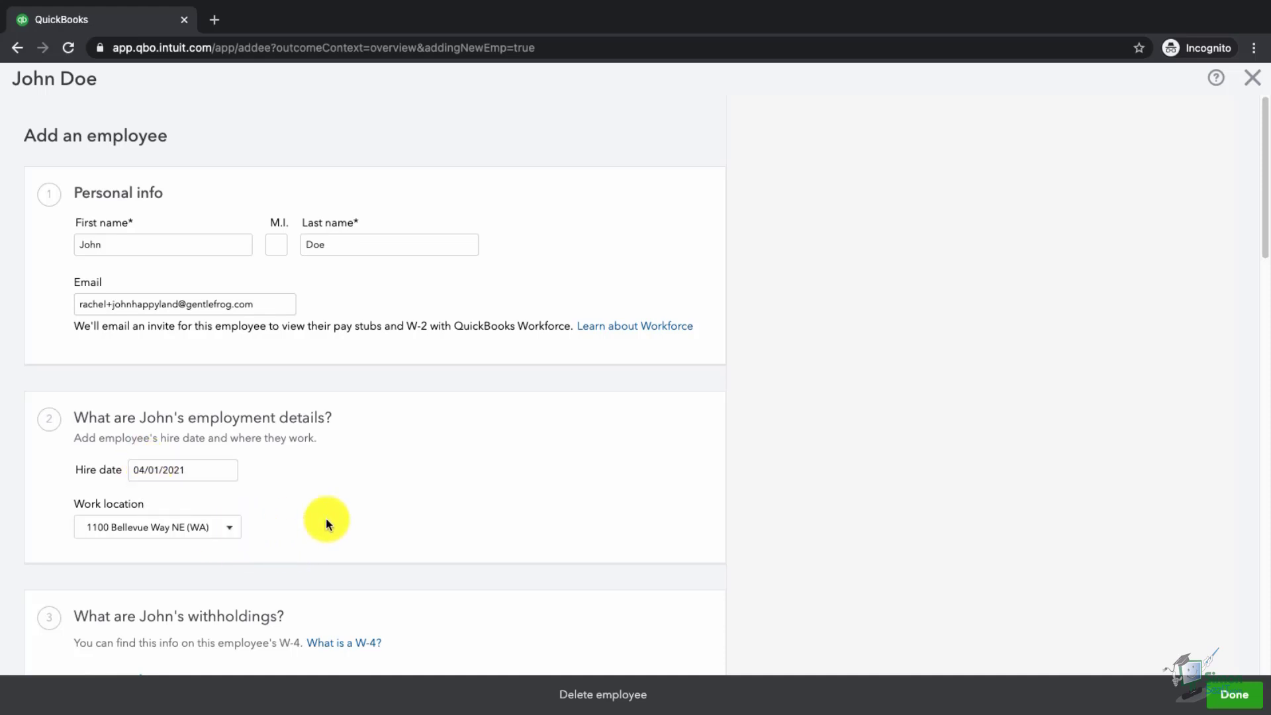
scroll(345, 518, "down", 3)
scroll(345, 518, "down", 1)
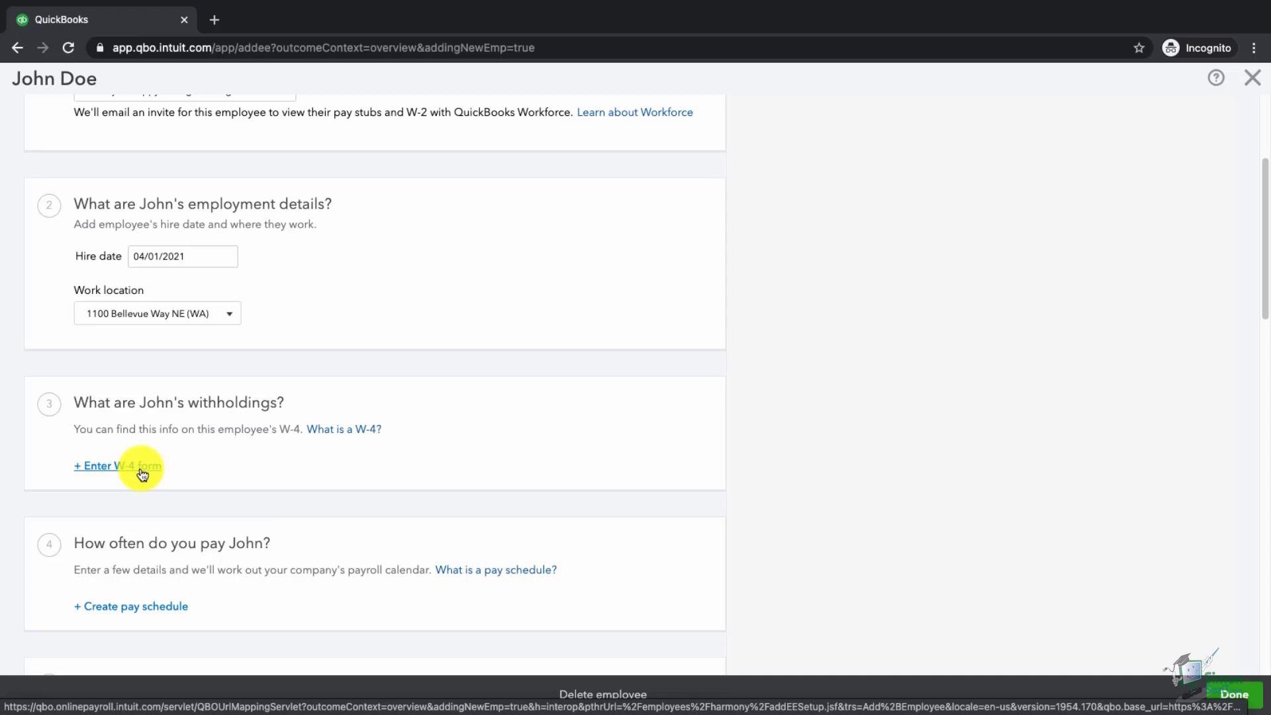
- Enter John's W-4 home address: 123 Main Street, Bellevue, ZIP 98004
left_click(141, 471)
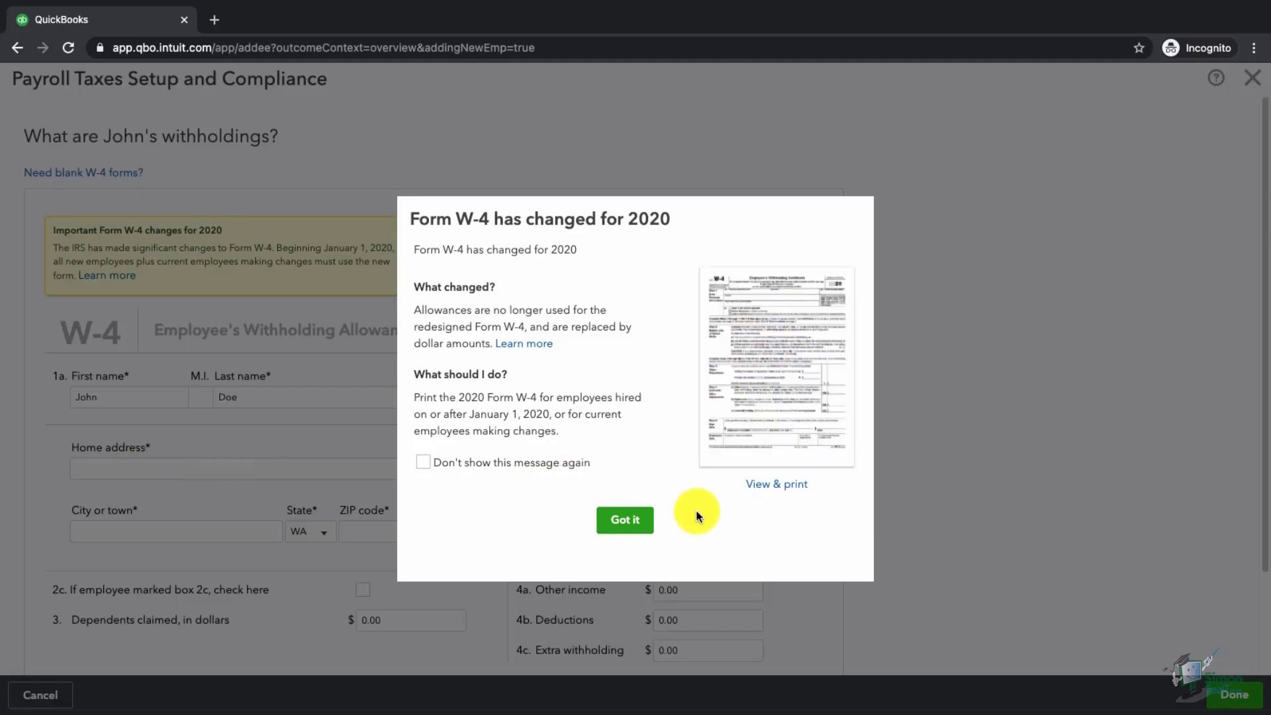
left_click(634, 523)
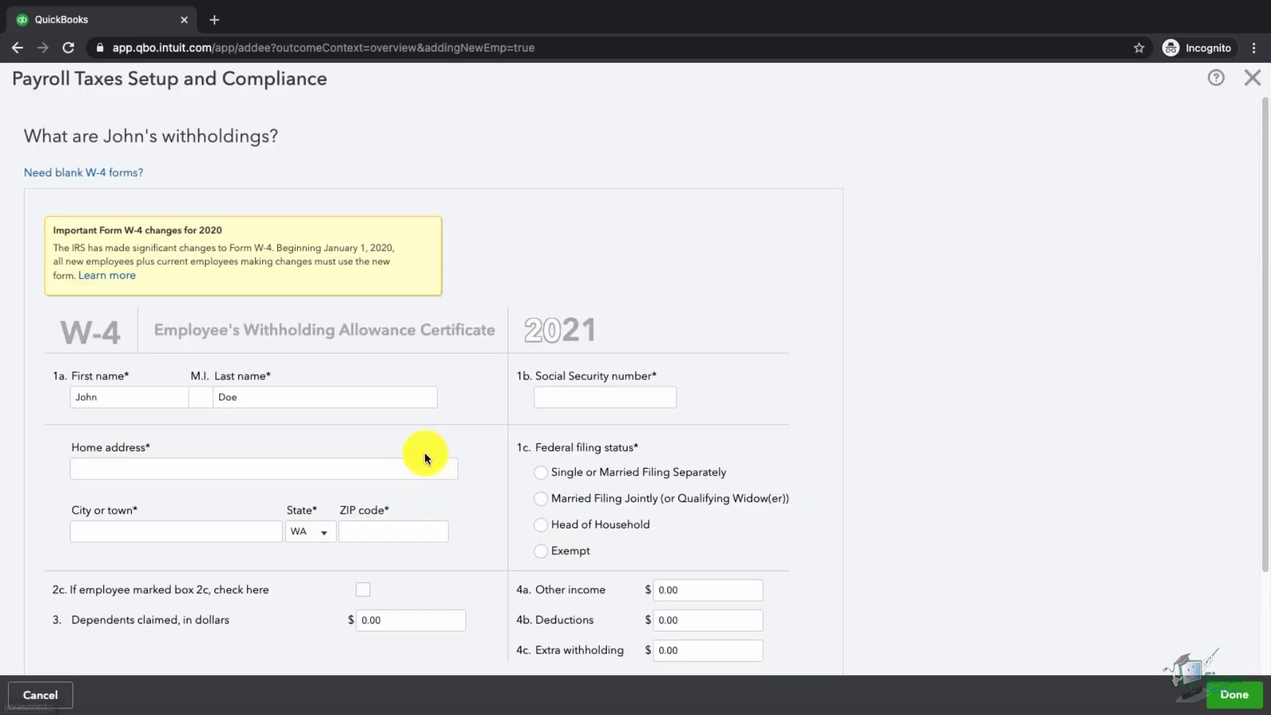
left_click(226, 468)
type("123 M")
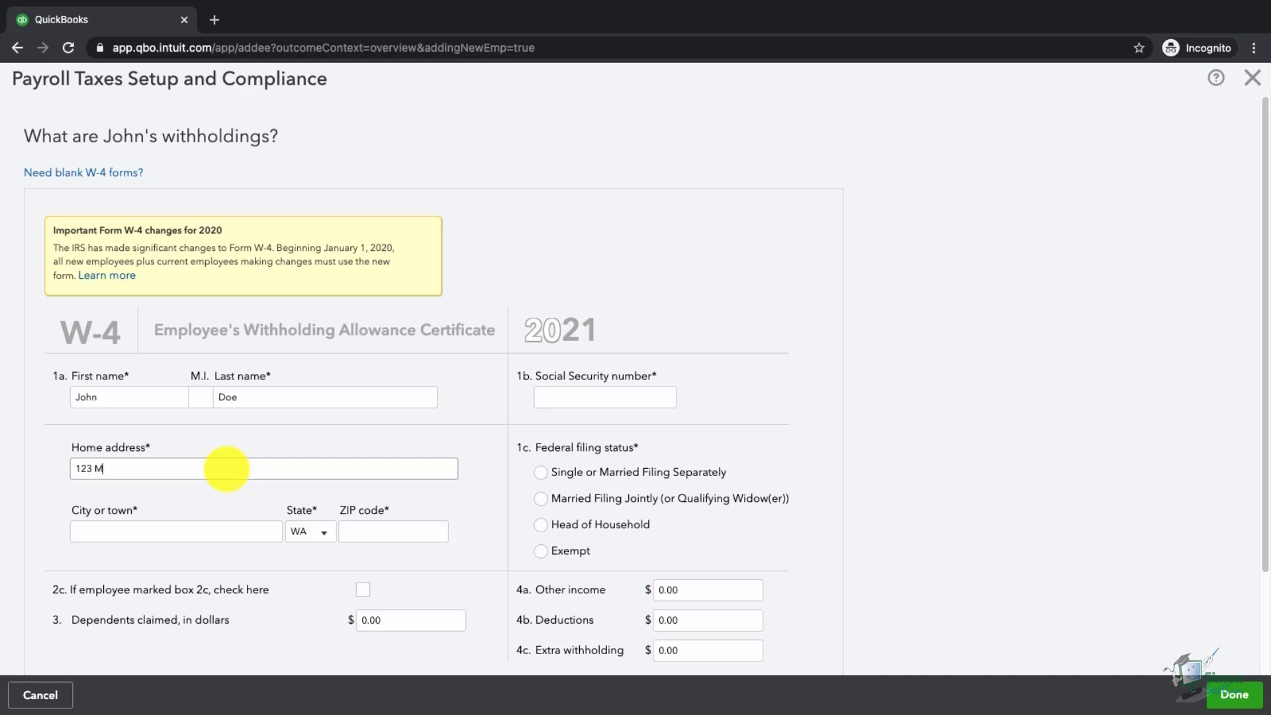
type("ain Street")
key("Tab")
type("Belelvu")
key("BackSpace")
key("BackSpace")
key("BackSpace")
key("BackSpace")
type("levue")
key("Tab")
key("Tab")
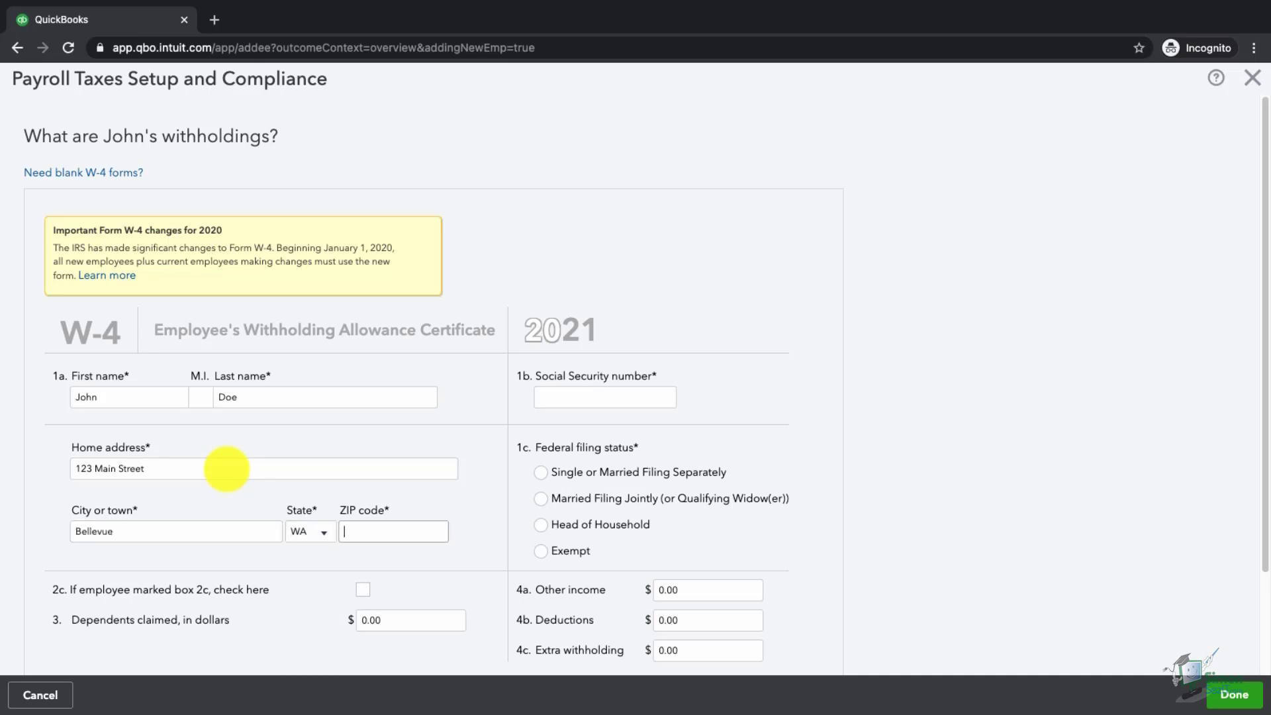
type("98004")
- Add his Social Security number, choose Married Filing Jointly, and save after correcting the number
left_click(614, 395)
type("123-45-6789")
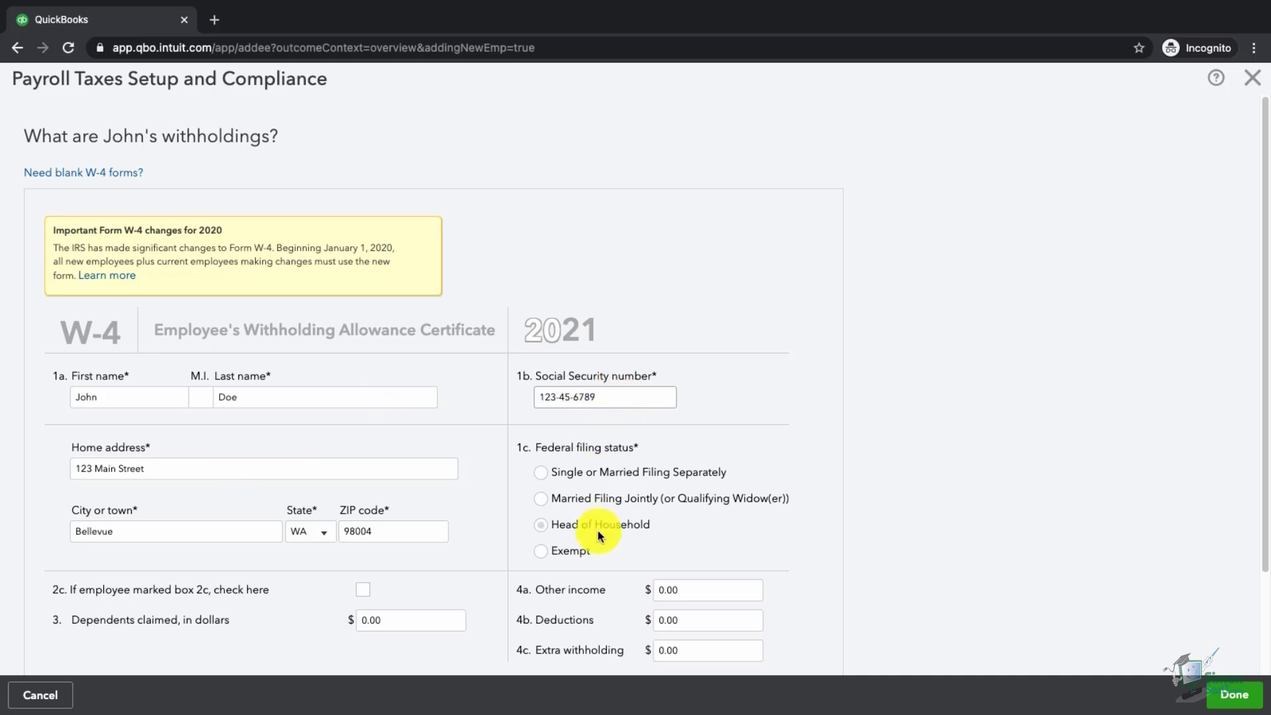
left_click(564, 498)
scroll(626, 515, "down", 2)
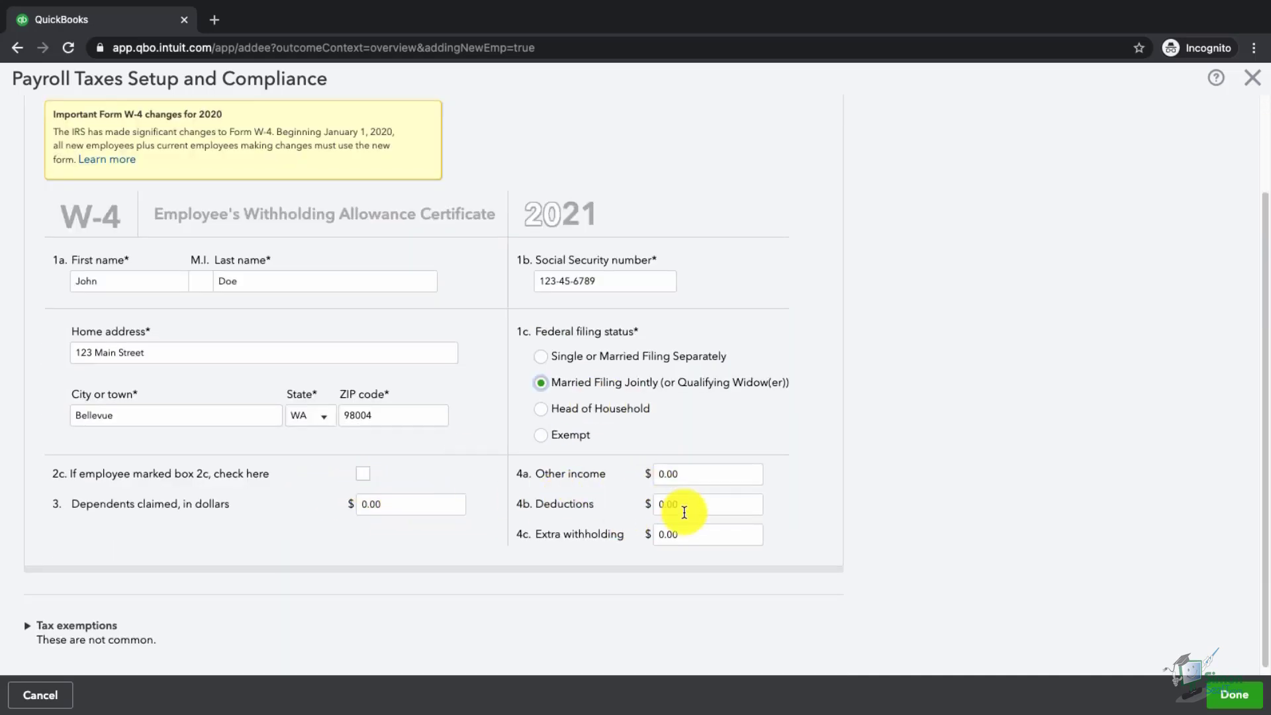
scroll(684, 512, "down", 1)
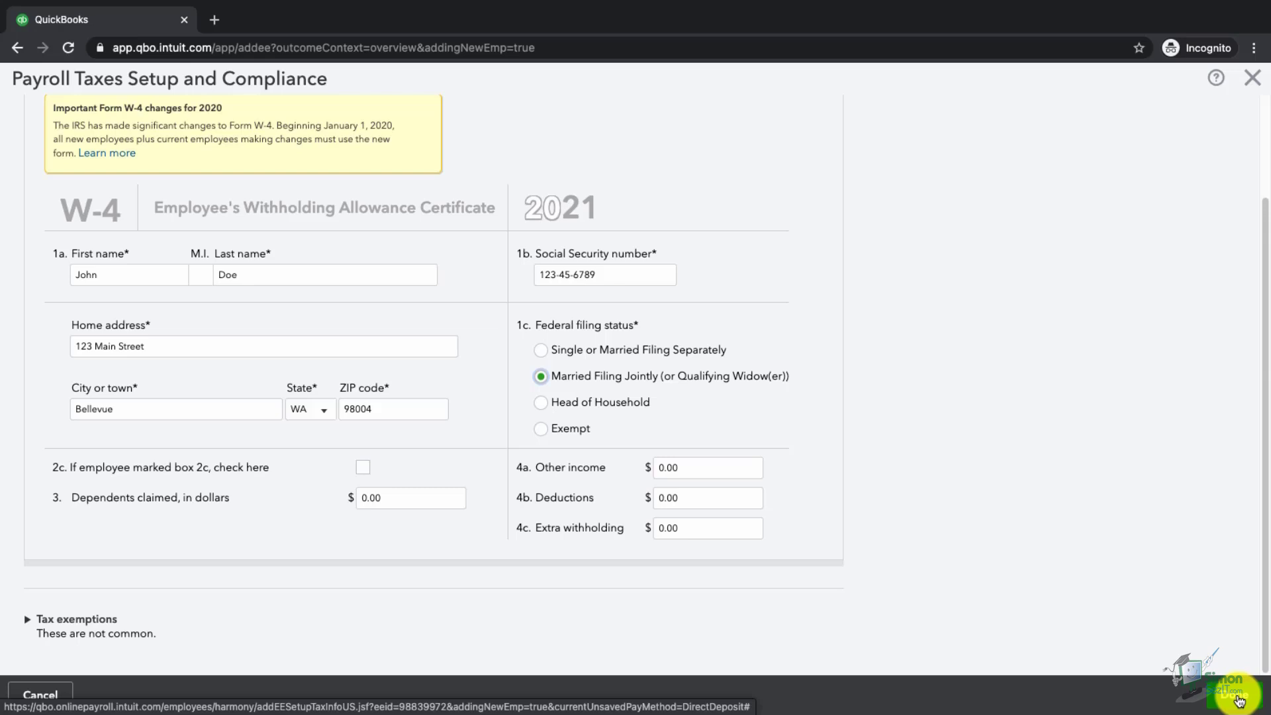
left_click(1236, 695)
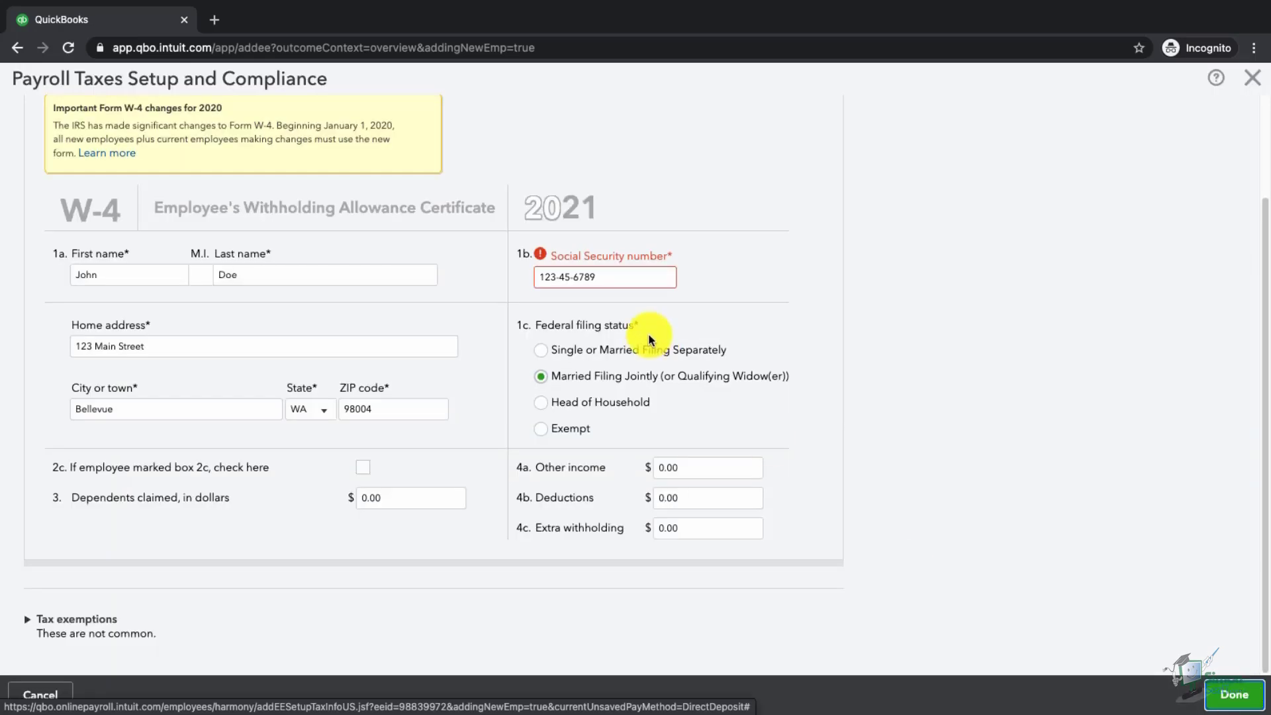
mouse_move(602, 278)
type("798")
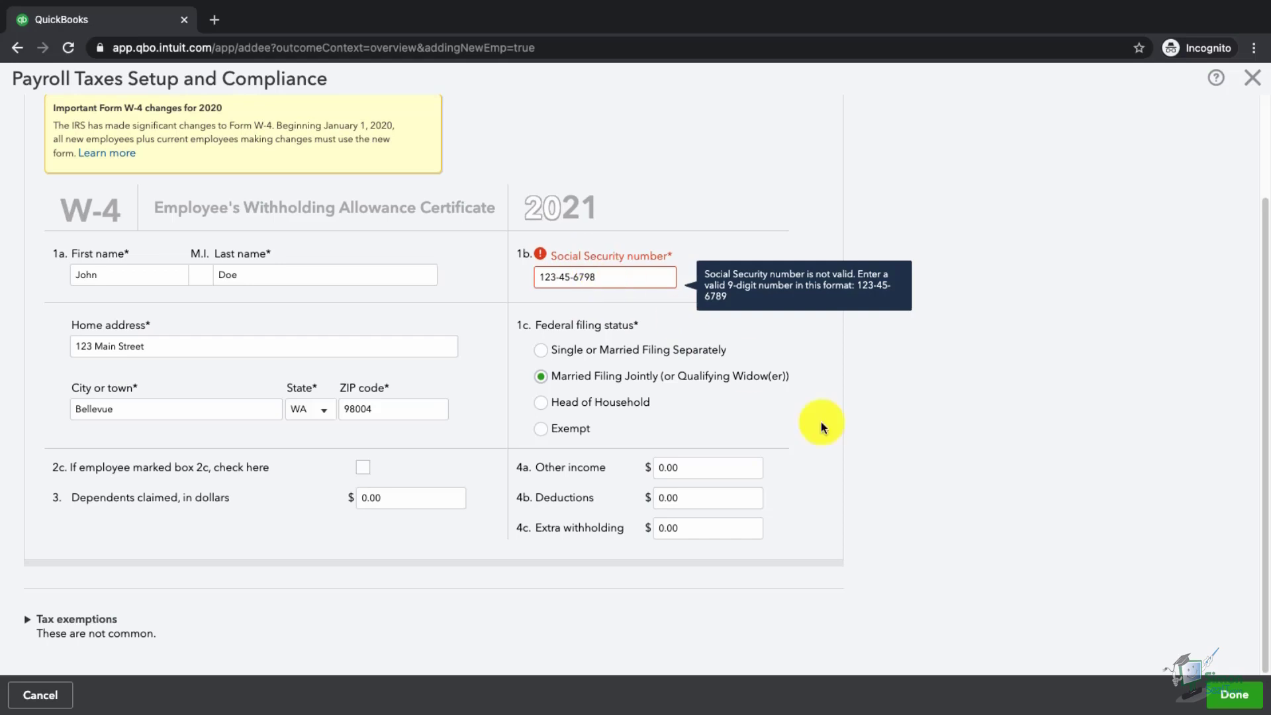
left_click(1231, 694)
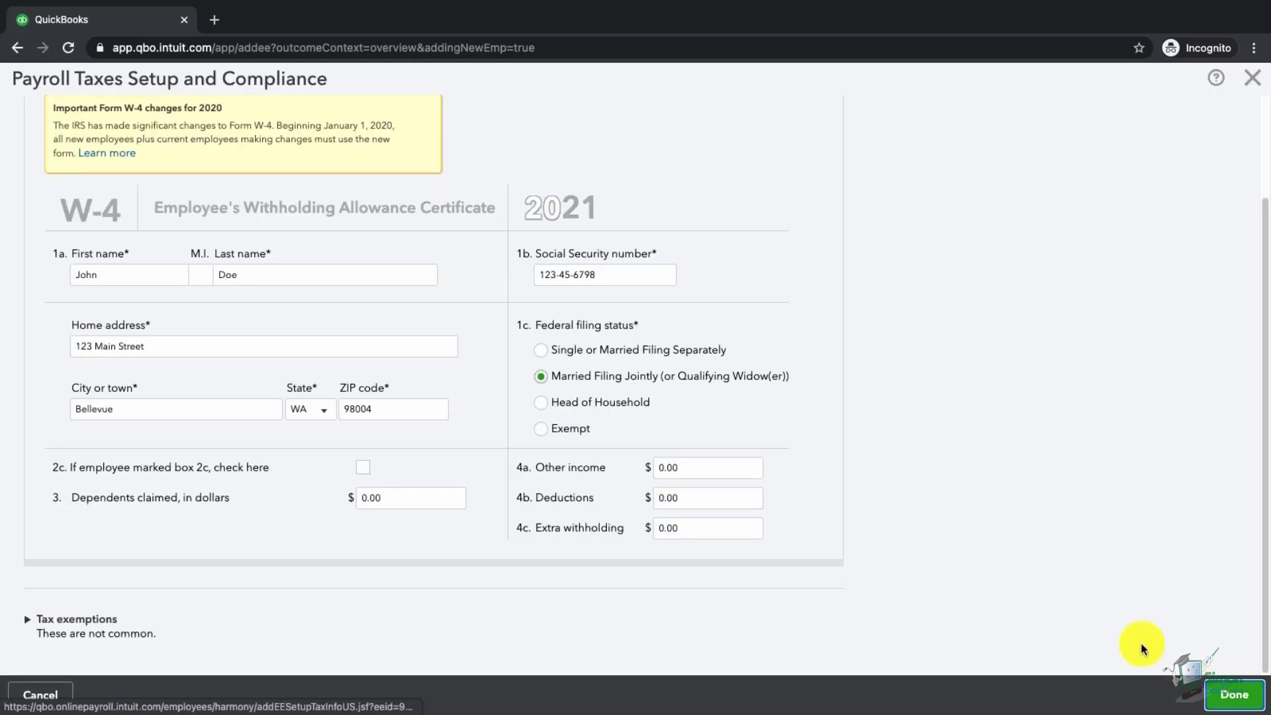
scroll(363, 551, "down", 3)
scroll(363, 552, "down", 2)
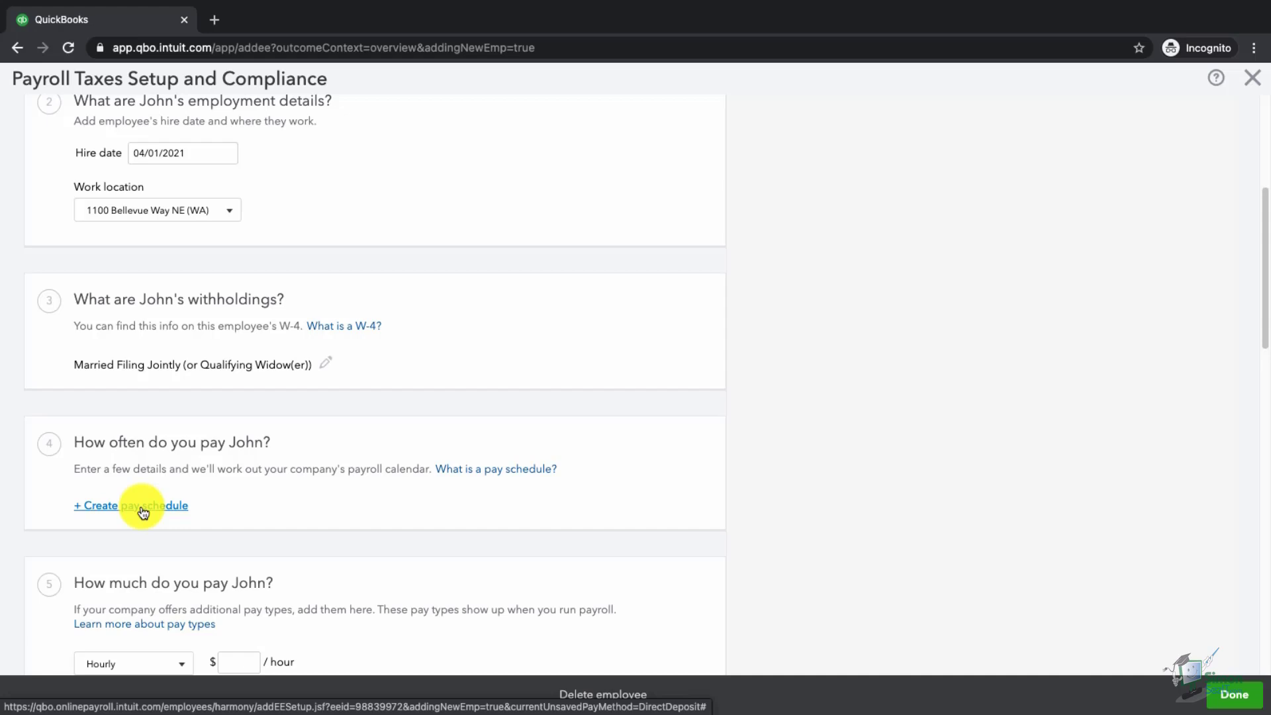
- Create the weekly 'Every Friday' pay schedule with next payday 04/02/2021
left_click(142, 510)
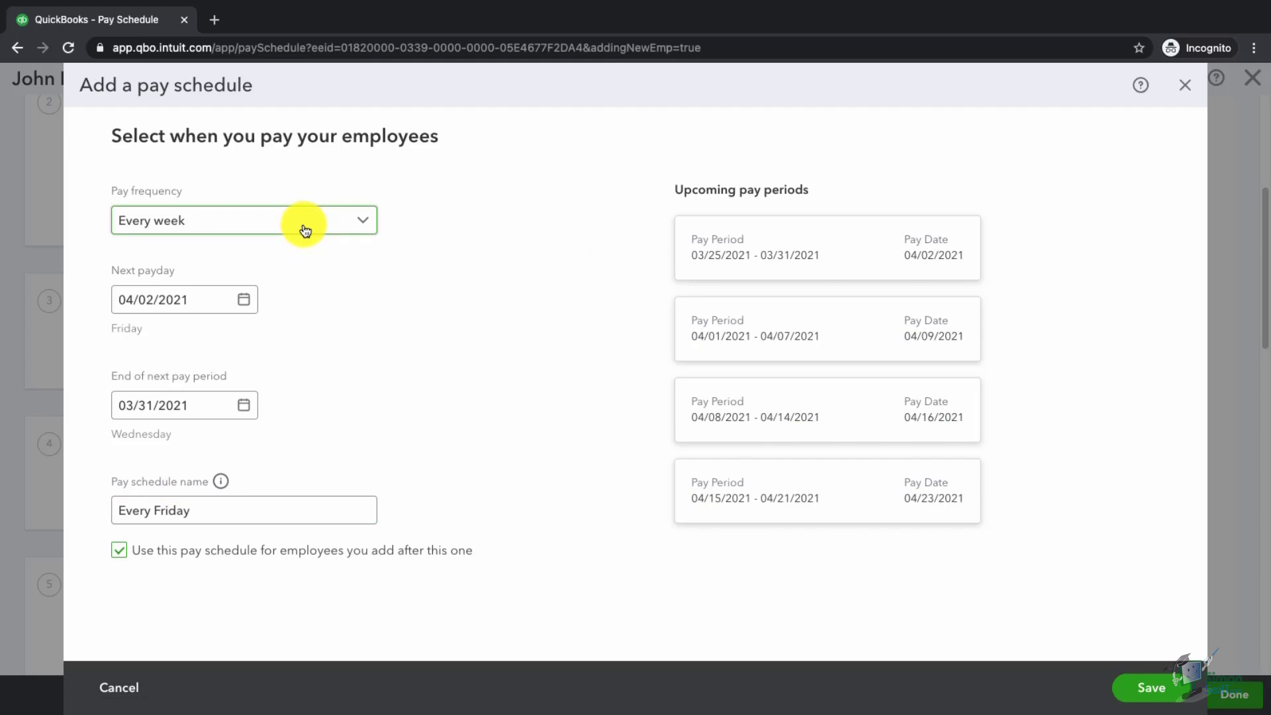
left_click(304, 228)
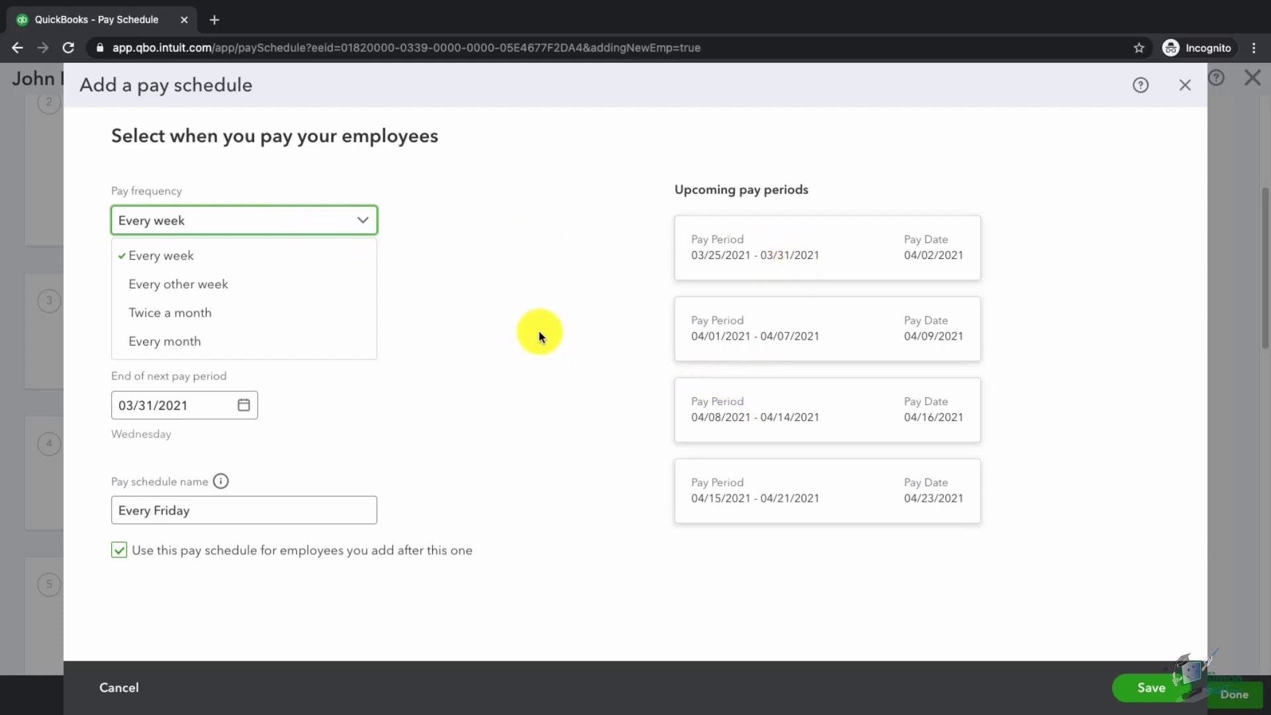
left_click(496, 328)
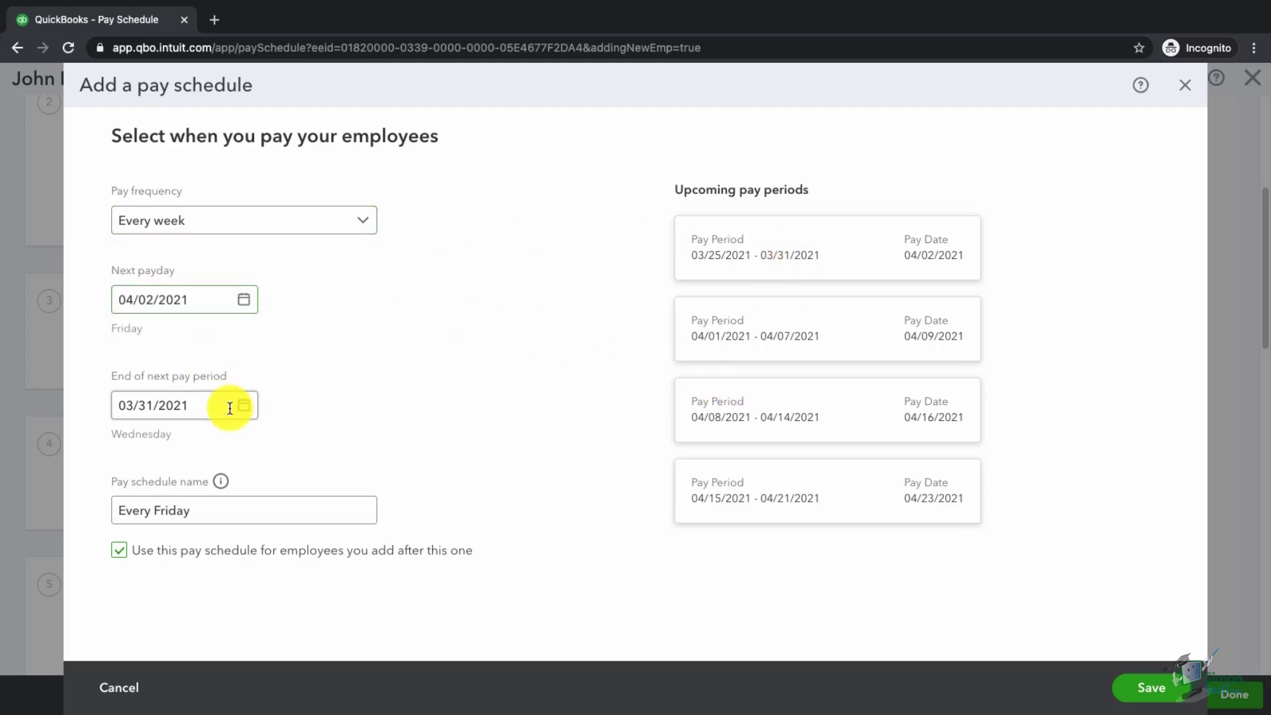
left_click(182, 401)
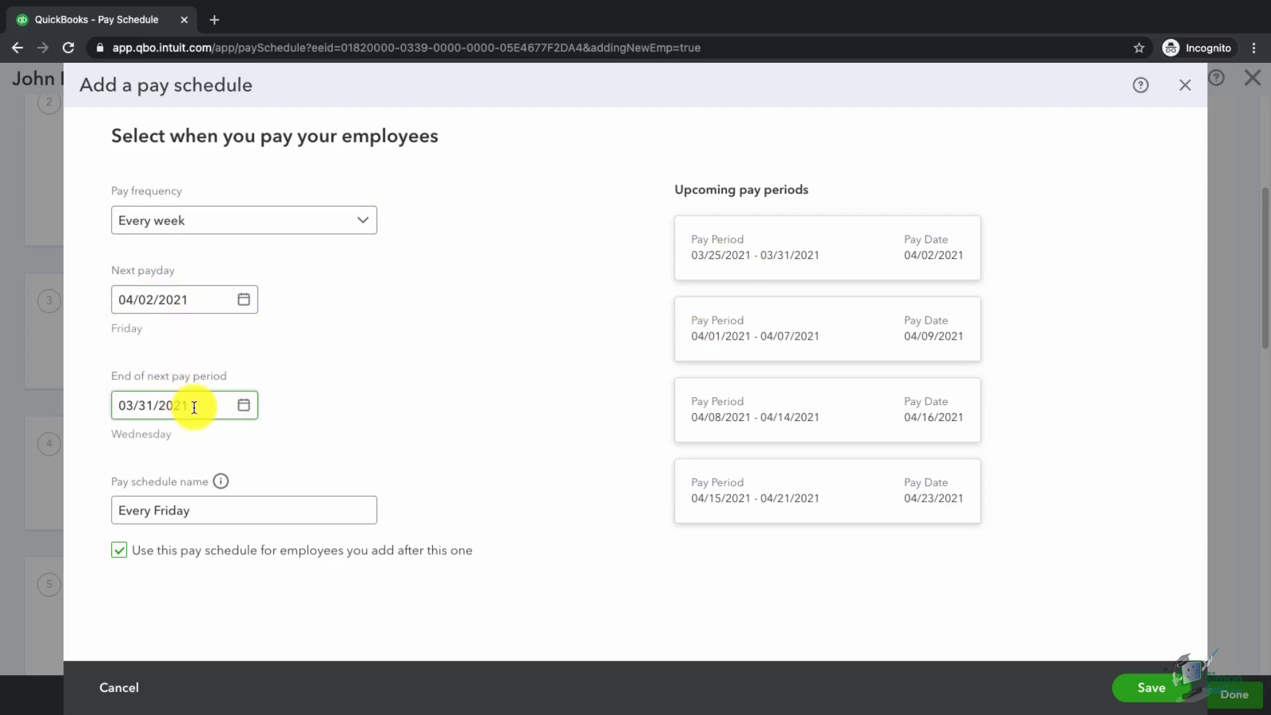
triple_click(194, 408)
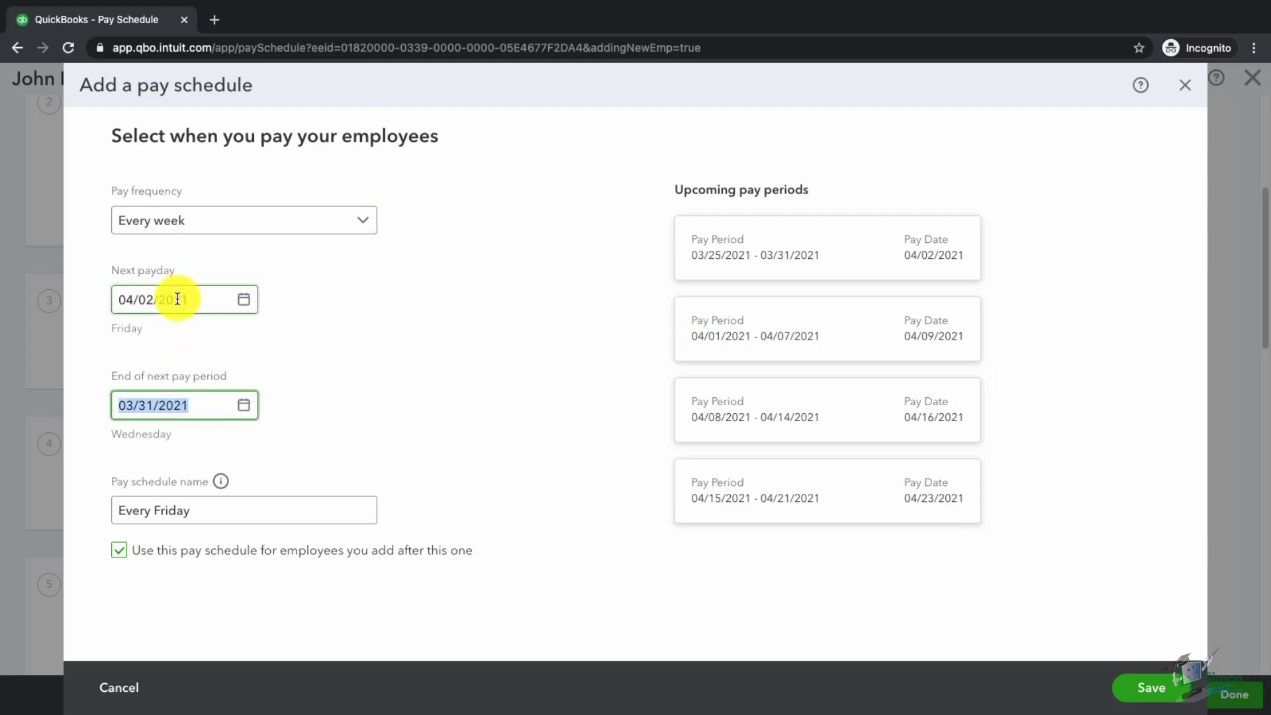
left_click(241, 514)
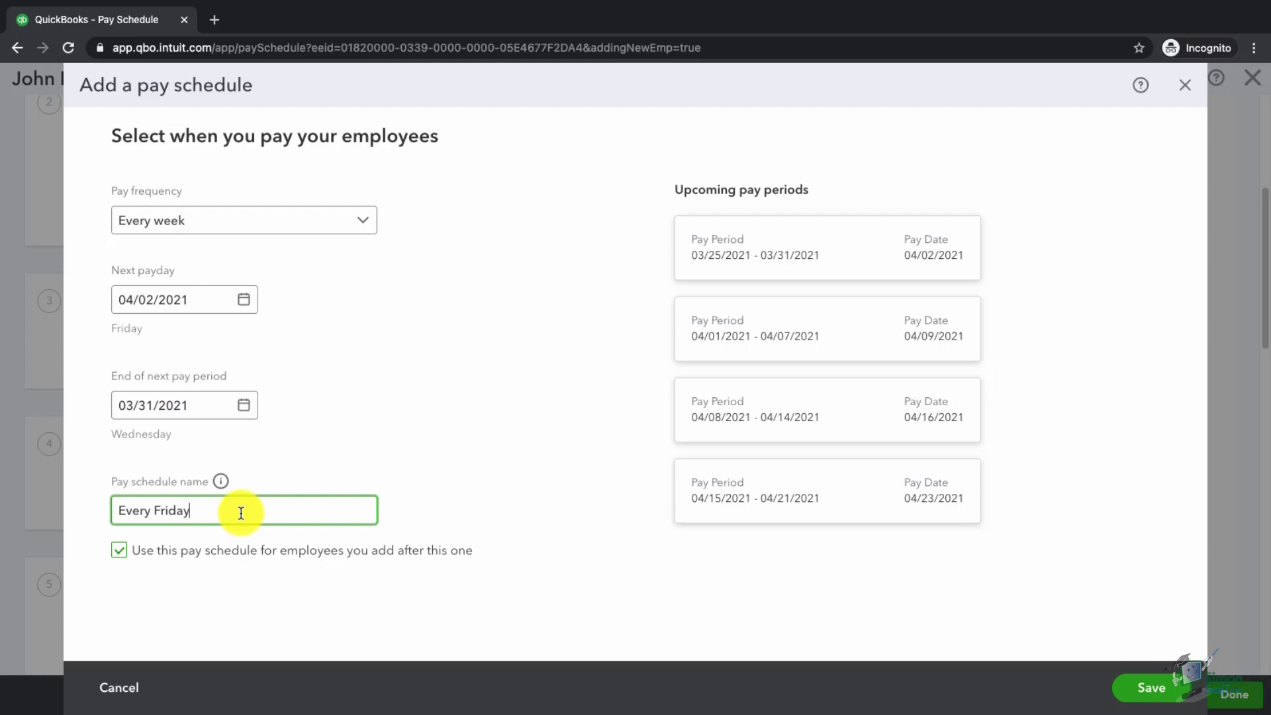
left_click(1150, 691)
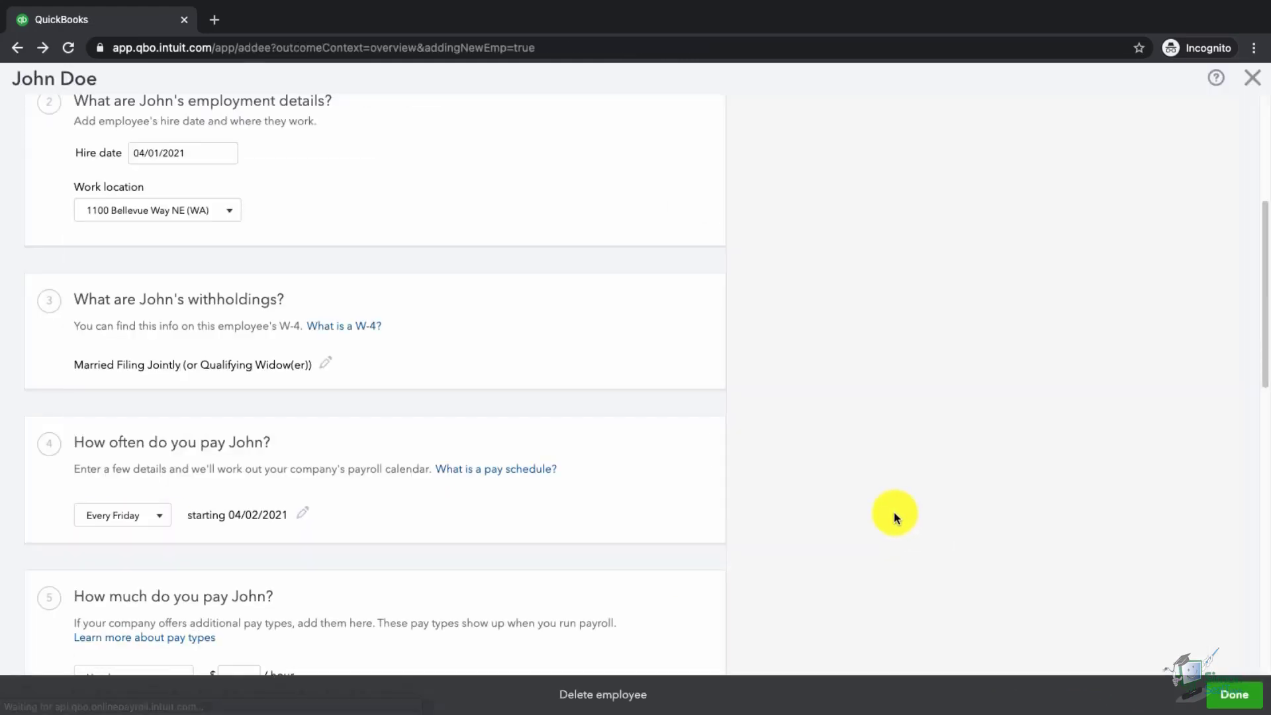
- Enter a $25.00 hourly rate for John, leaving default hours blank
scroll(468, 520, "down", 3)
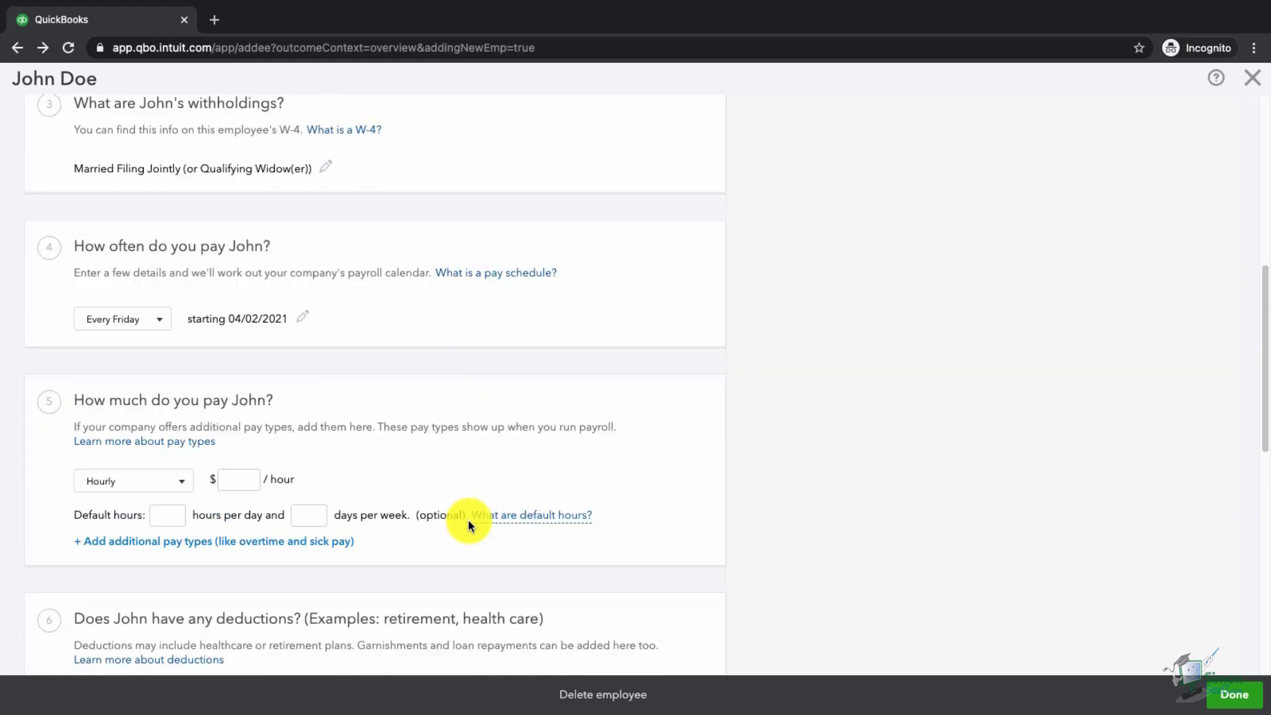
left_click(238, 482)
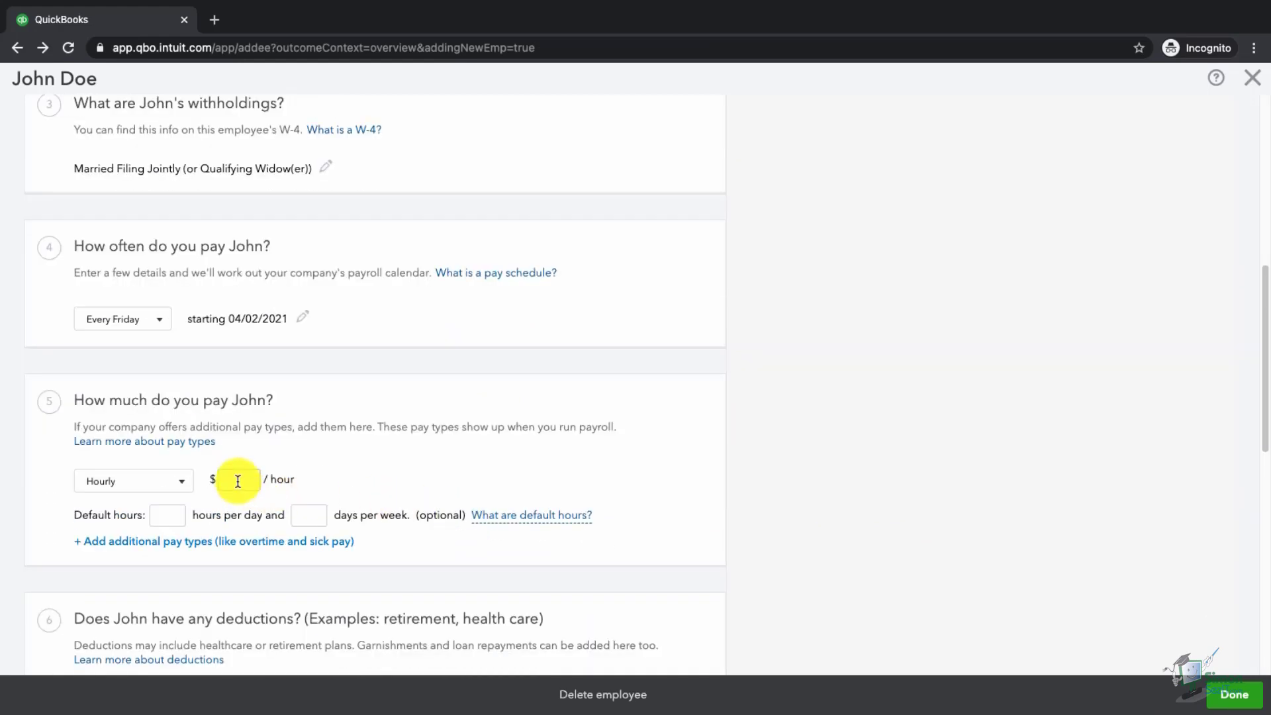
type("25")
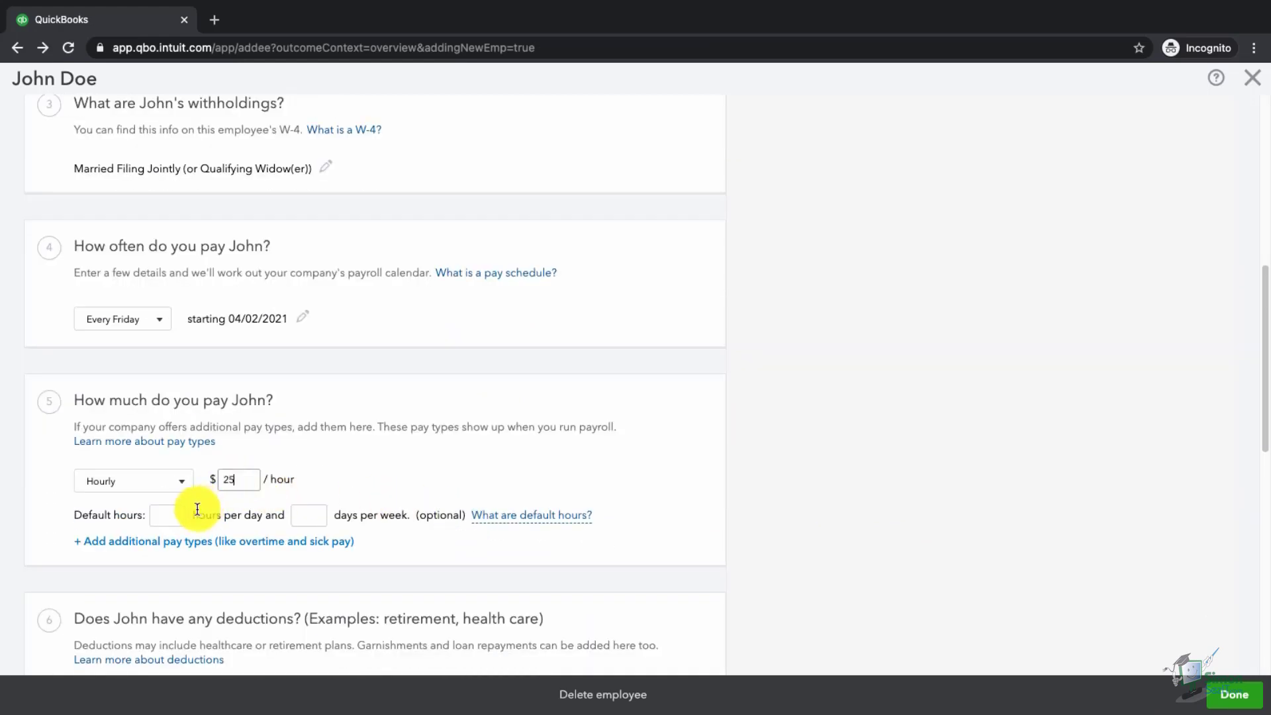
left_click(171, 515)
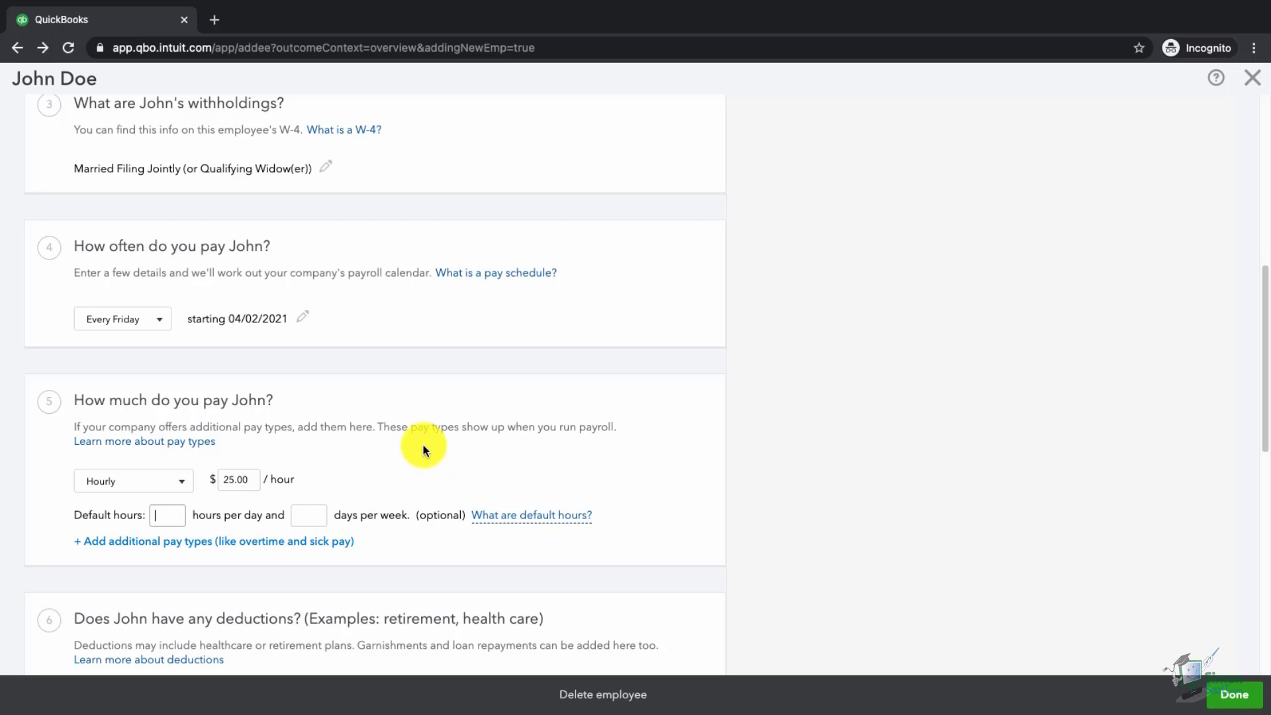
scroll(424, 451, "down", 4)
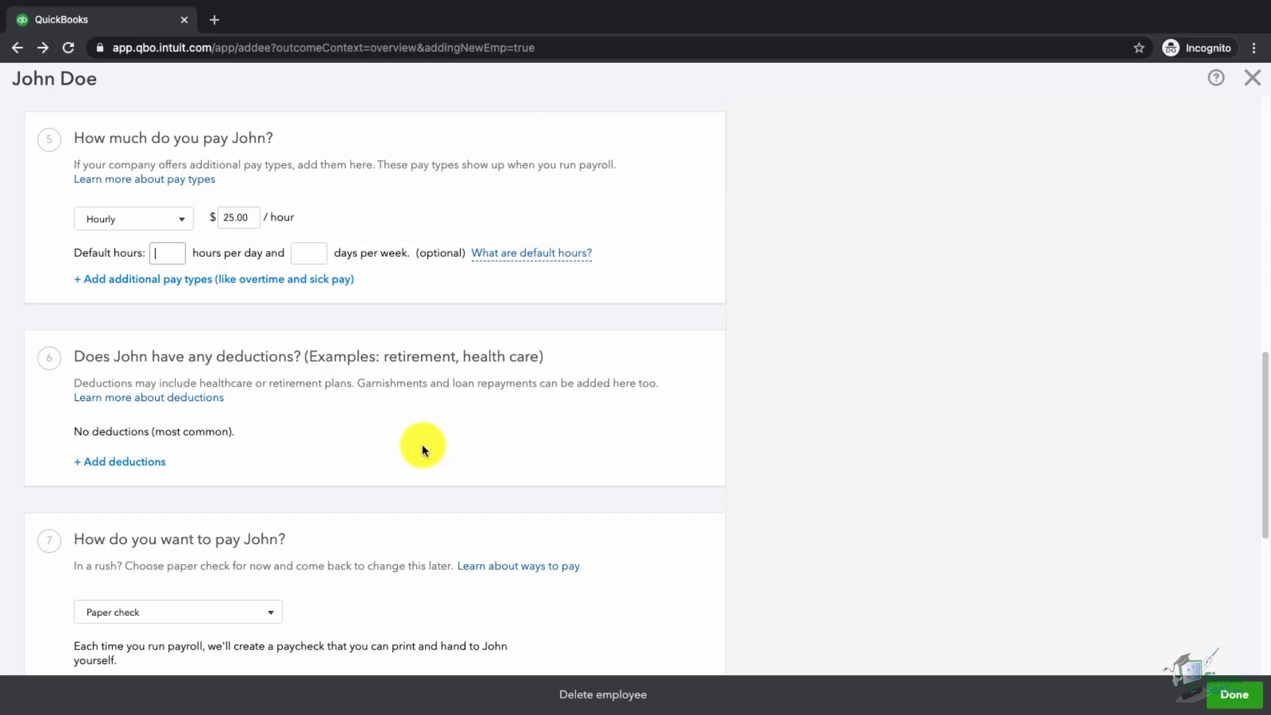
scroll(365, 449, "down", 1)
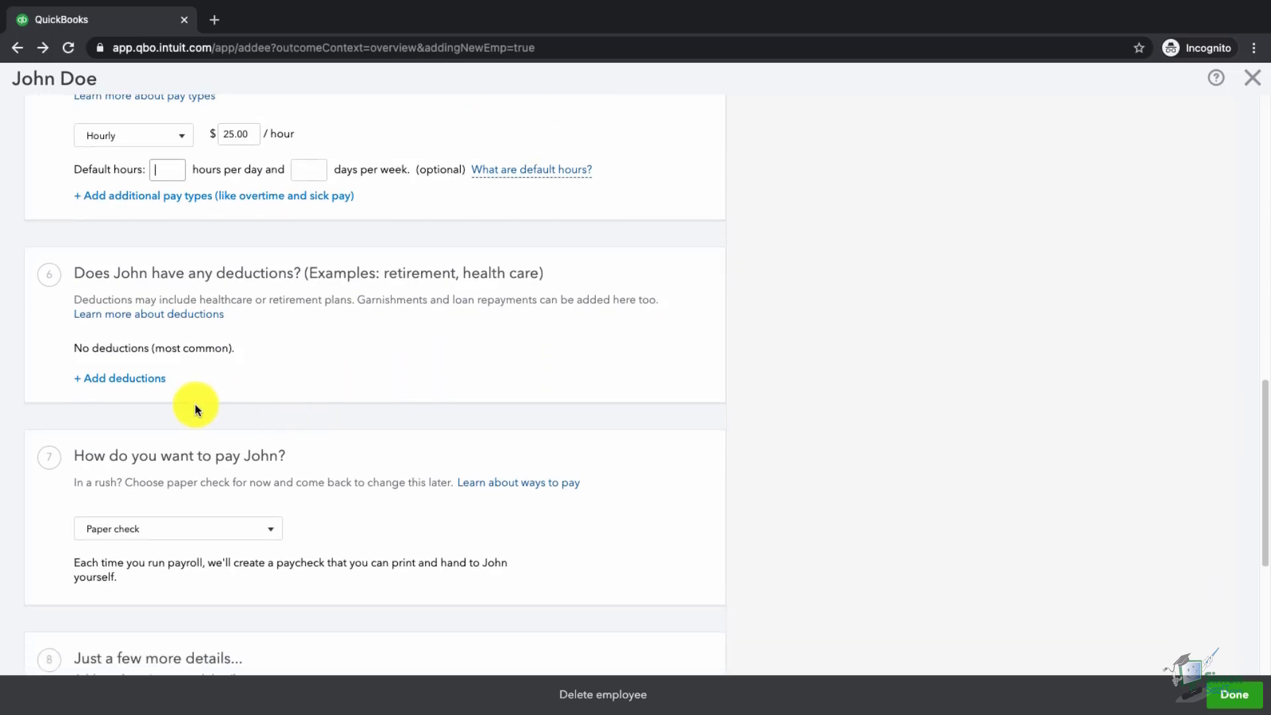
- Start a Health Insurance > Medical Insurance deduction with provider BCBS
left_click(139, 383)
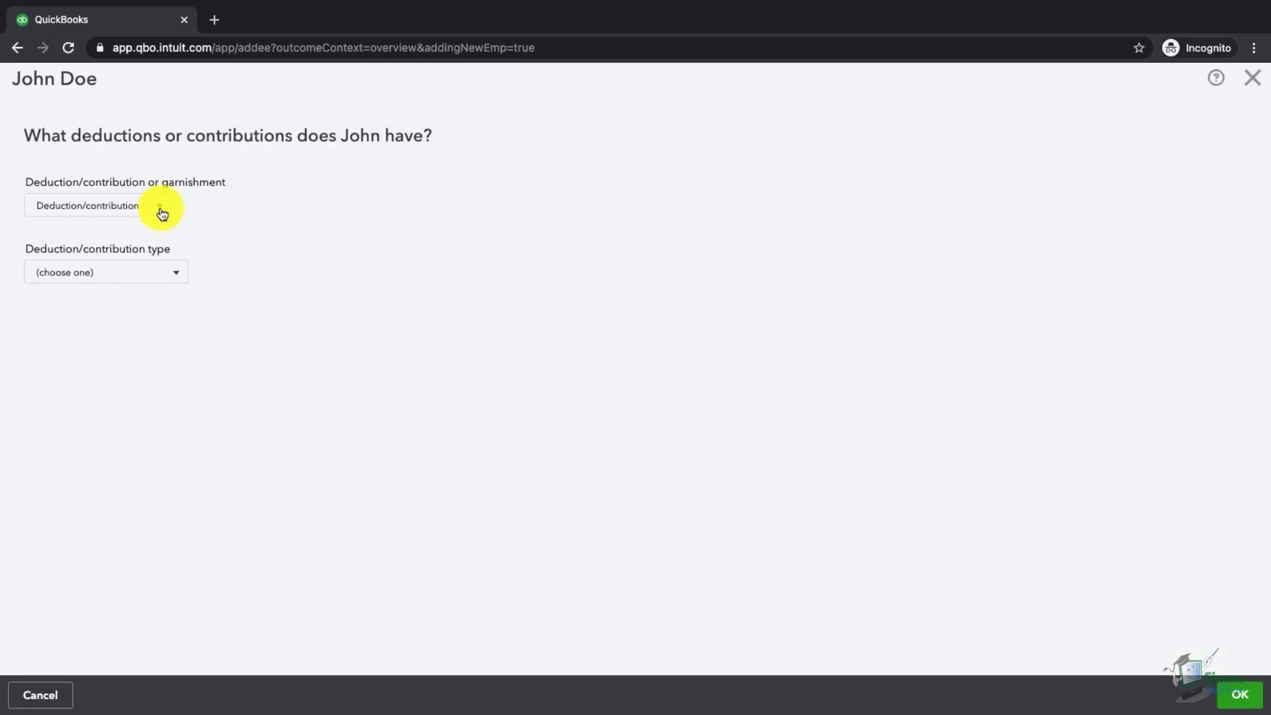
left_click(161, 212)
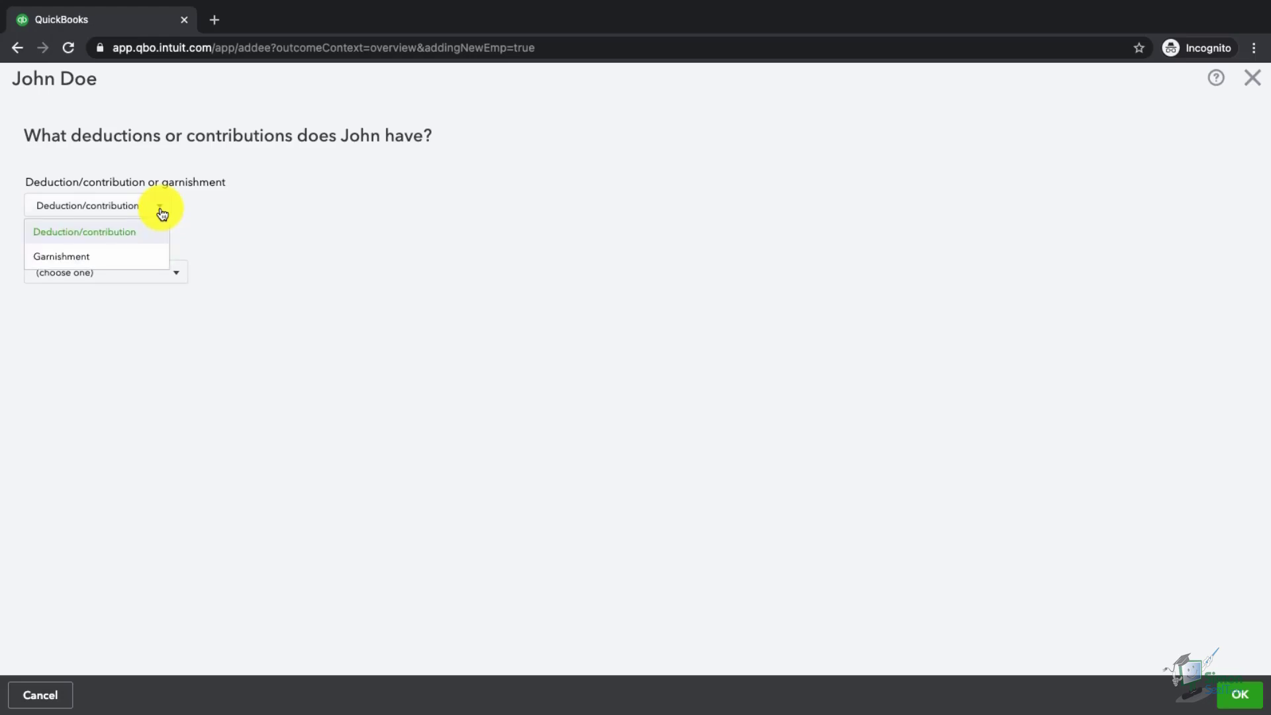
left_click(161, 212)
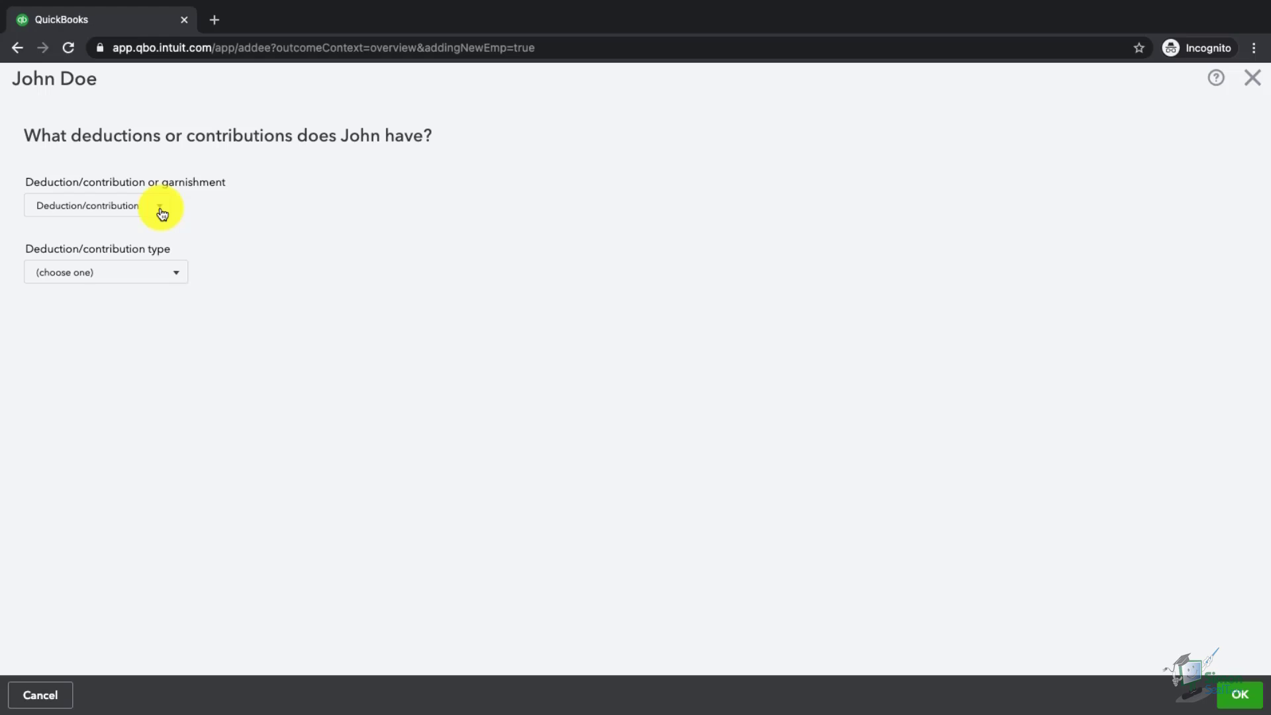
left_click(160, 212)
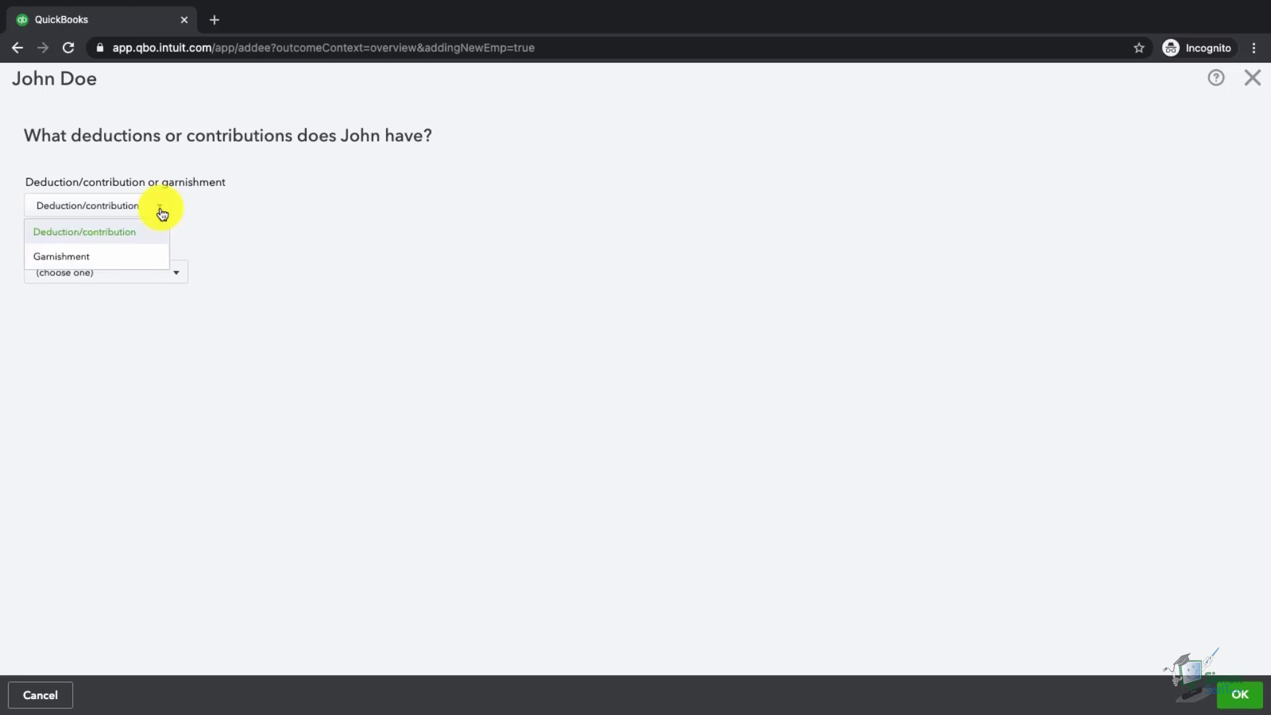
left_click(212, 212)
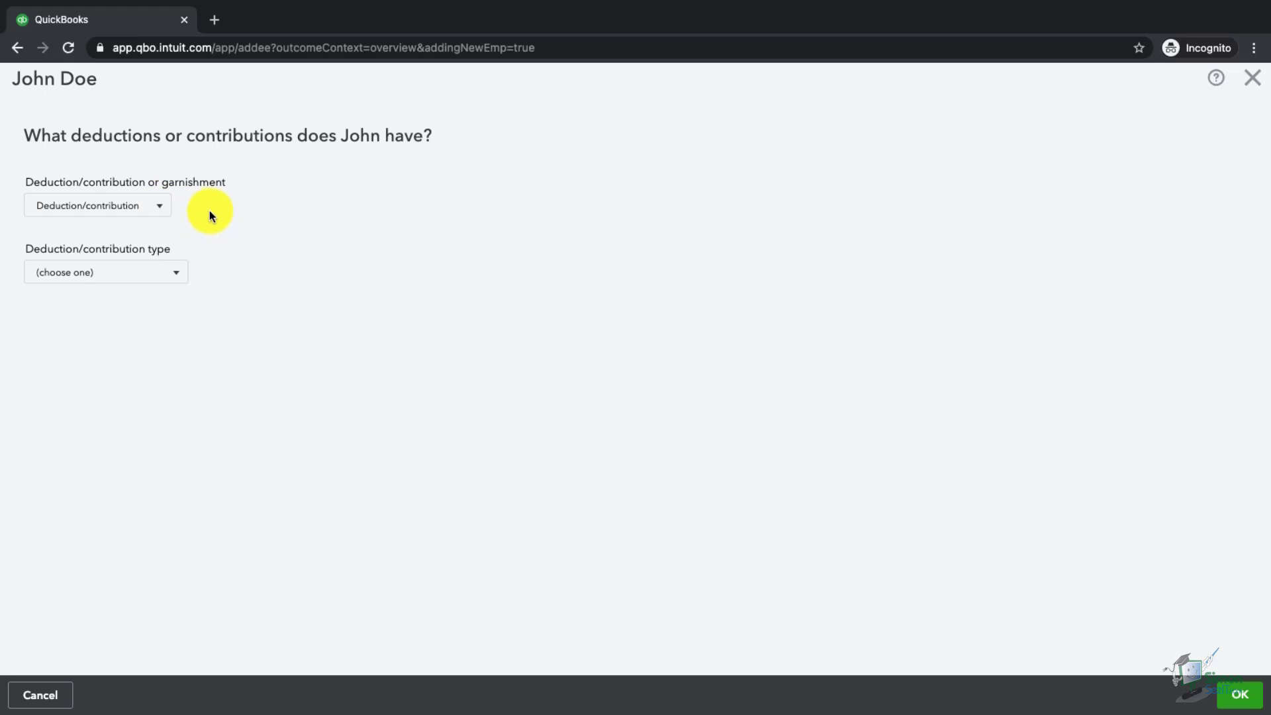
left_click(174, 278)
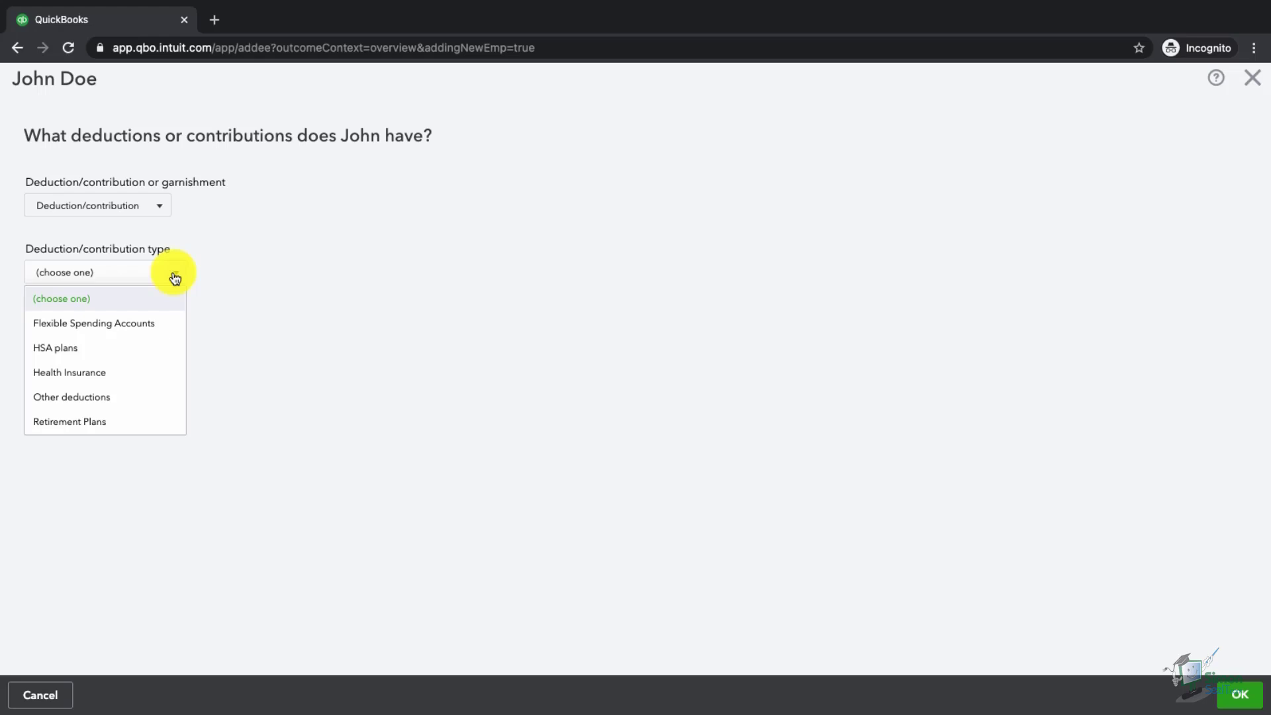
left_click(129, 376)
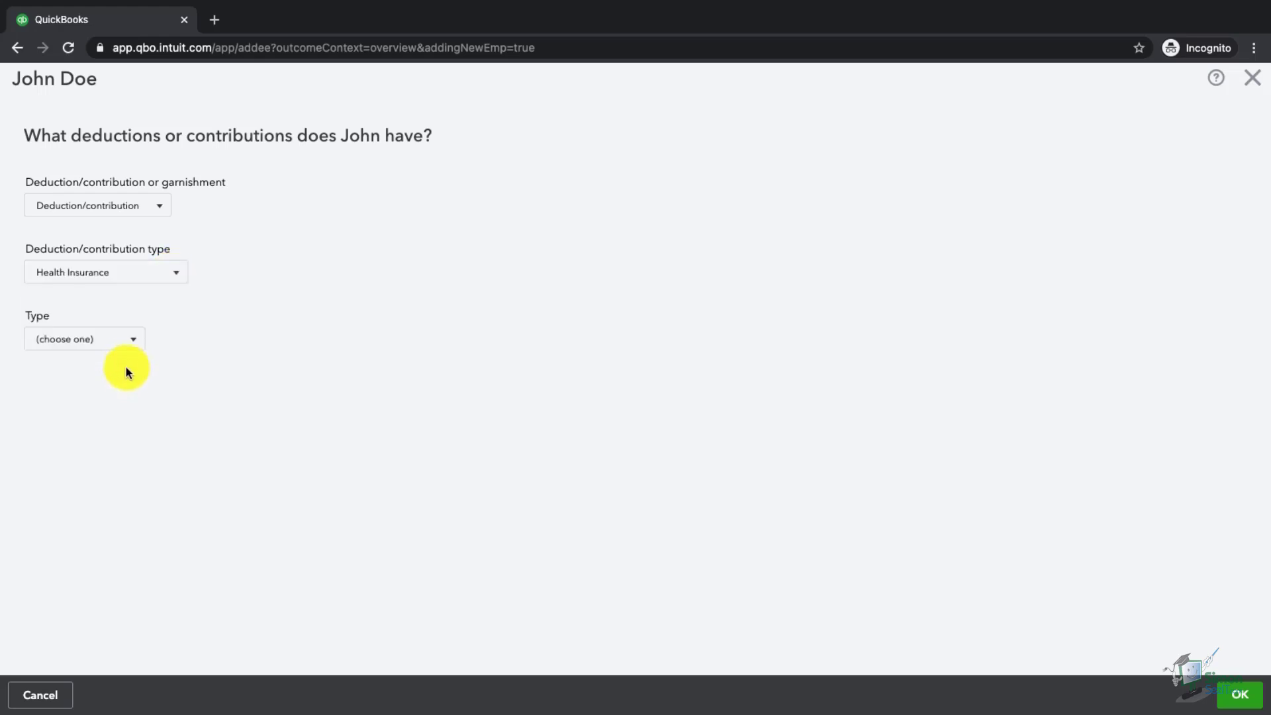
left_click(133, 341)
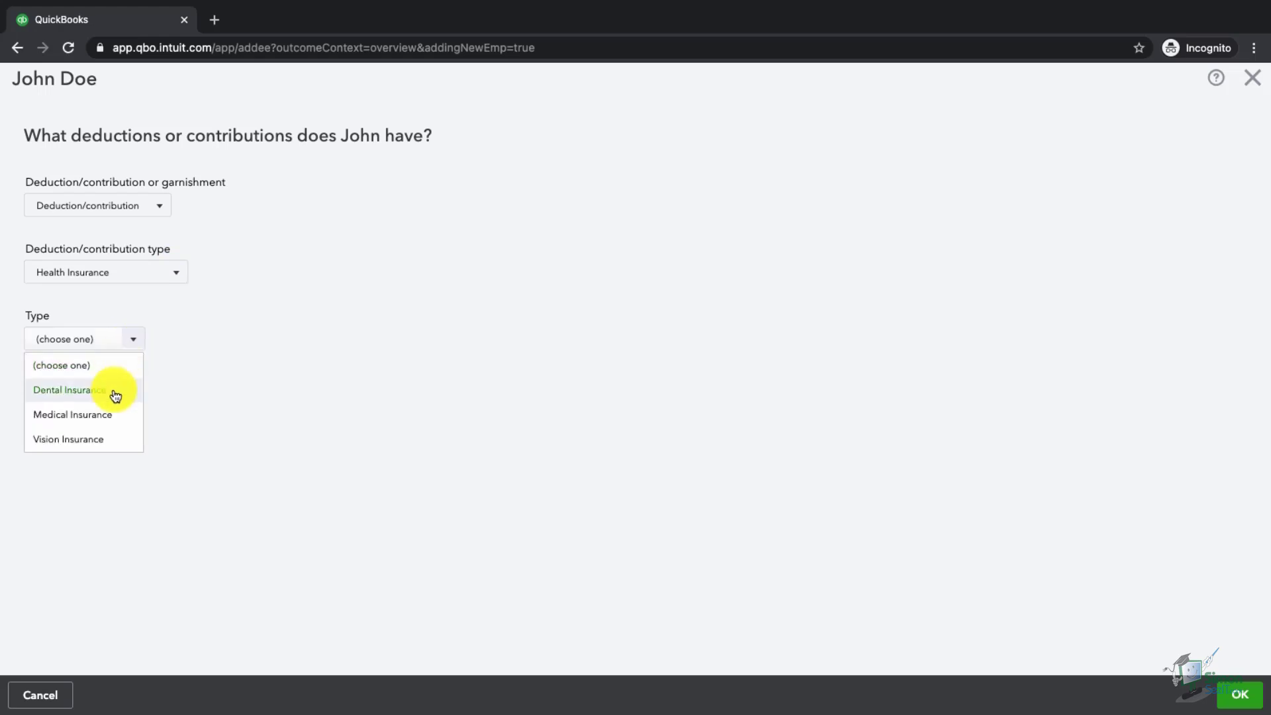
left_click(111, 419)
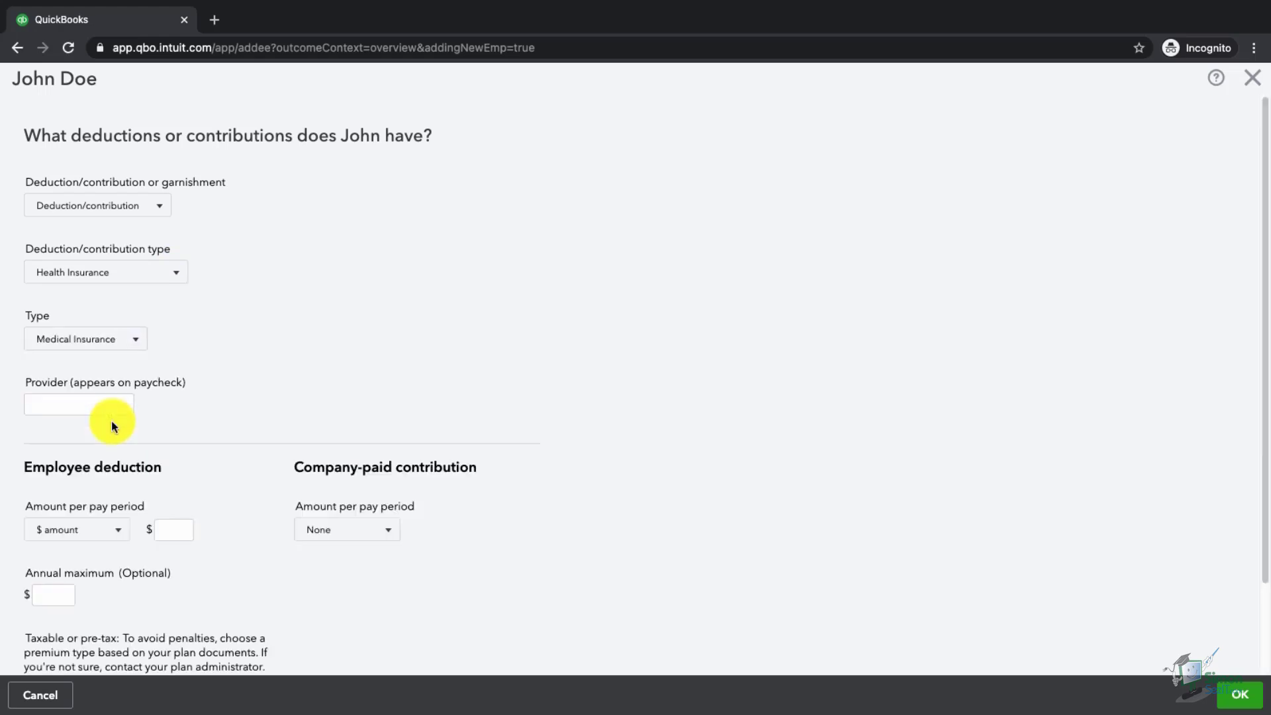
left_click(108, 404)
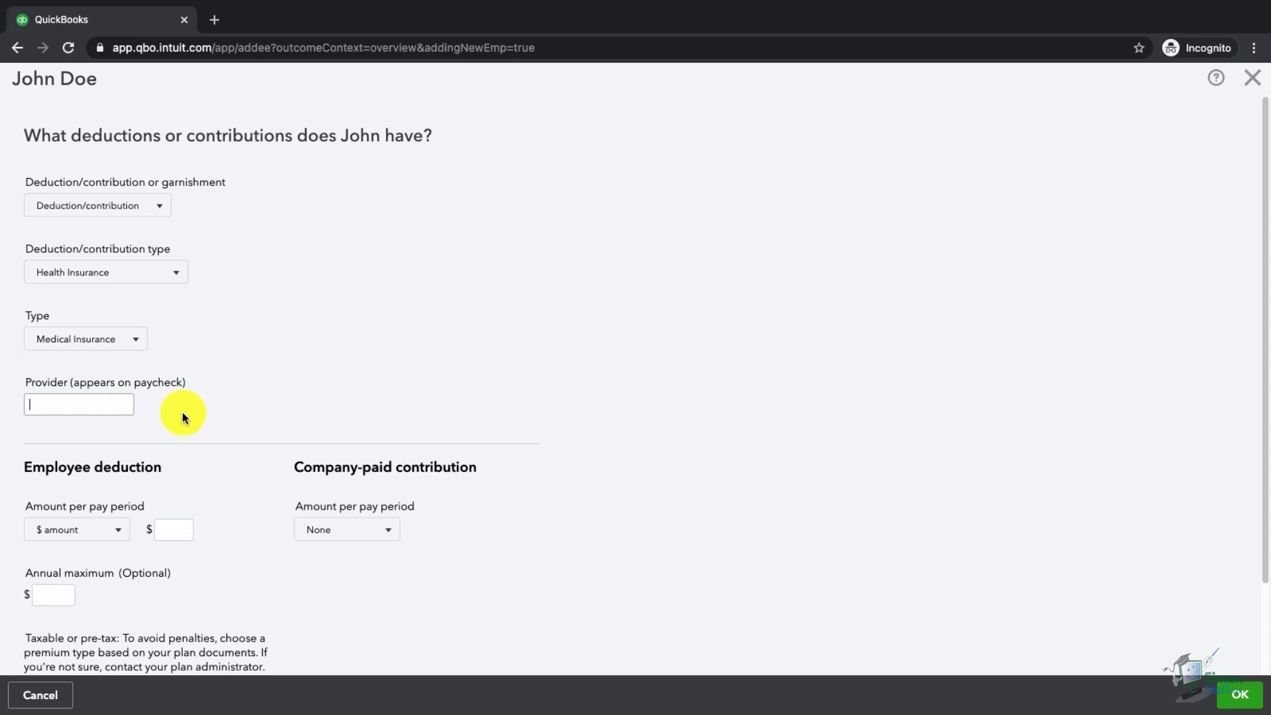
type("BCBS")
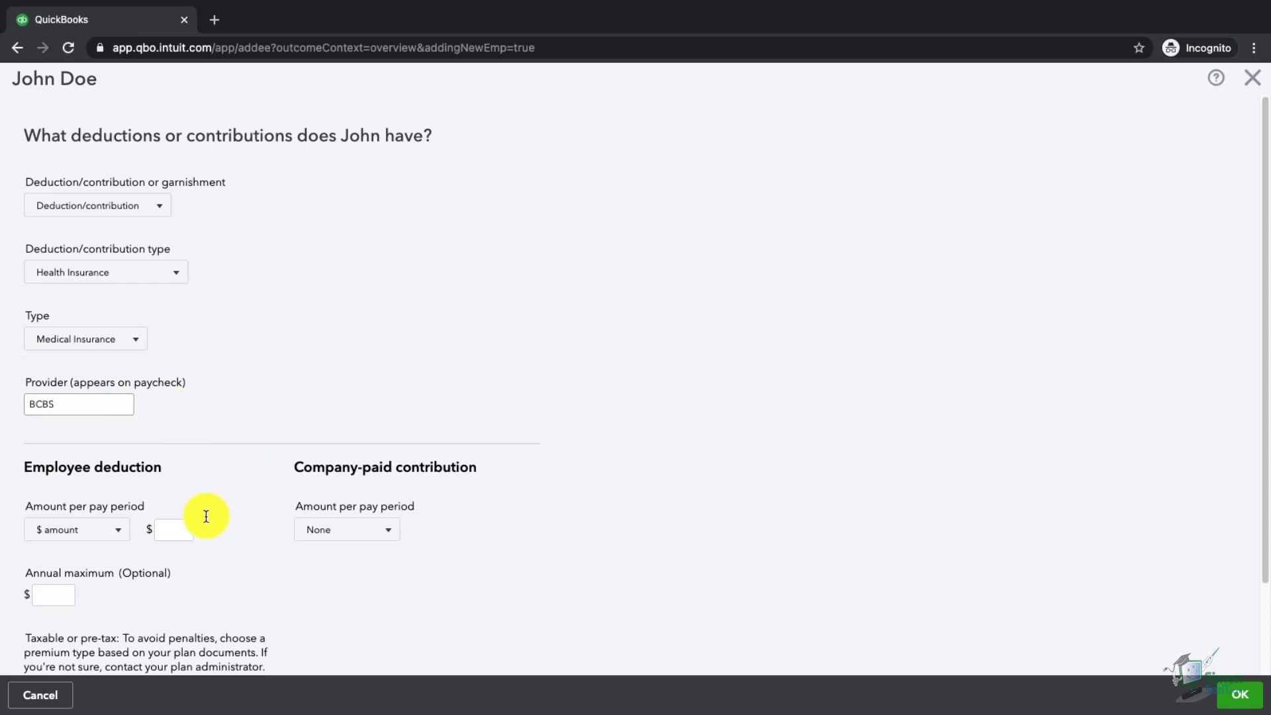
- Set $50.00 employee deduction and $350.00 company contribution as a pre-tax premium, then save
left_click(171, 530)
type("50.00")
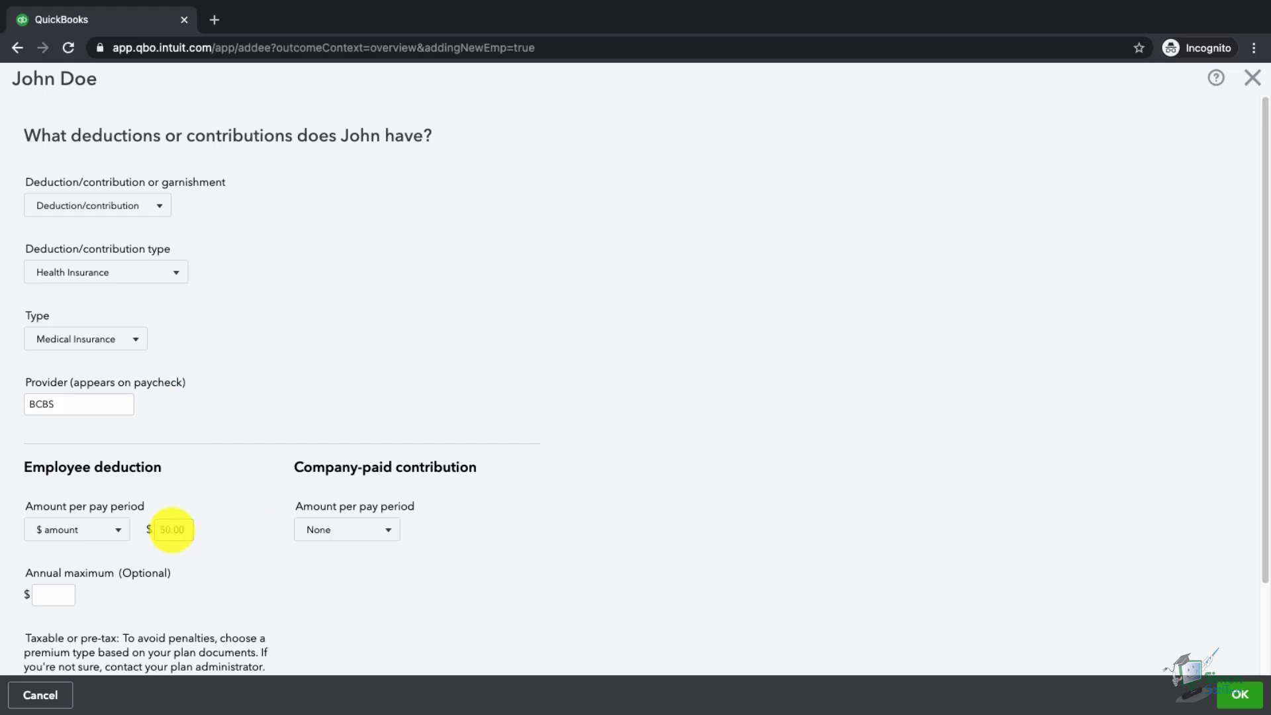
left_click(395, 532)
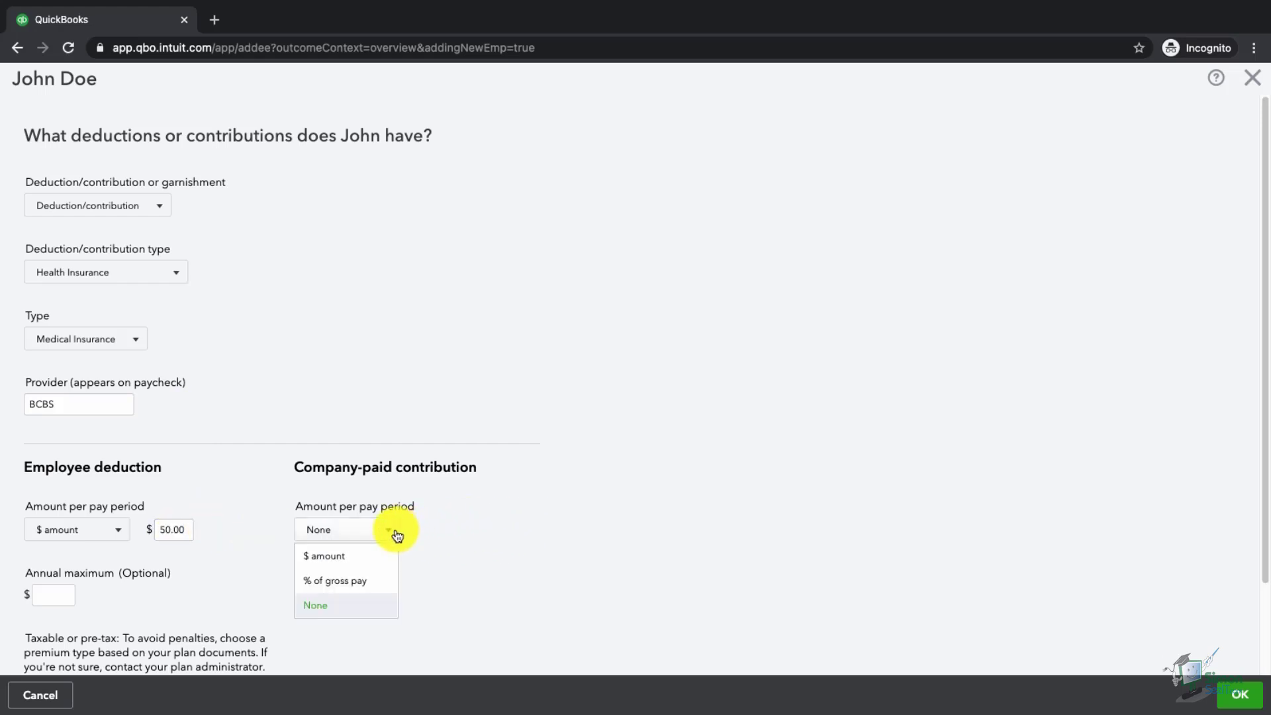
left_click(368, 558)
left_click(438, 536)
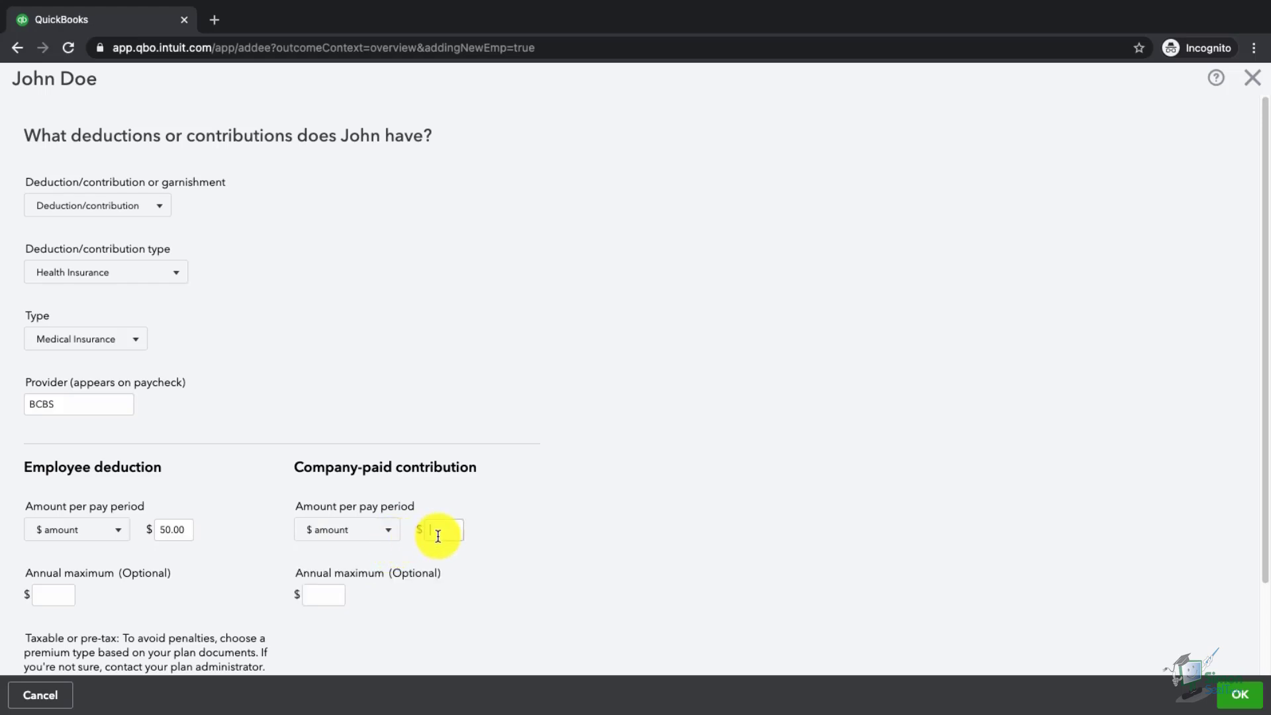
type("350.00")
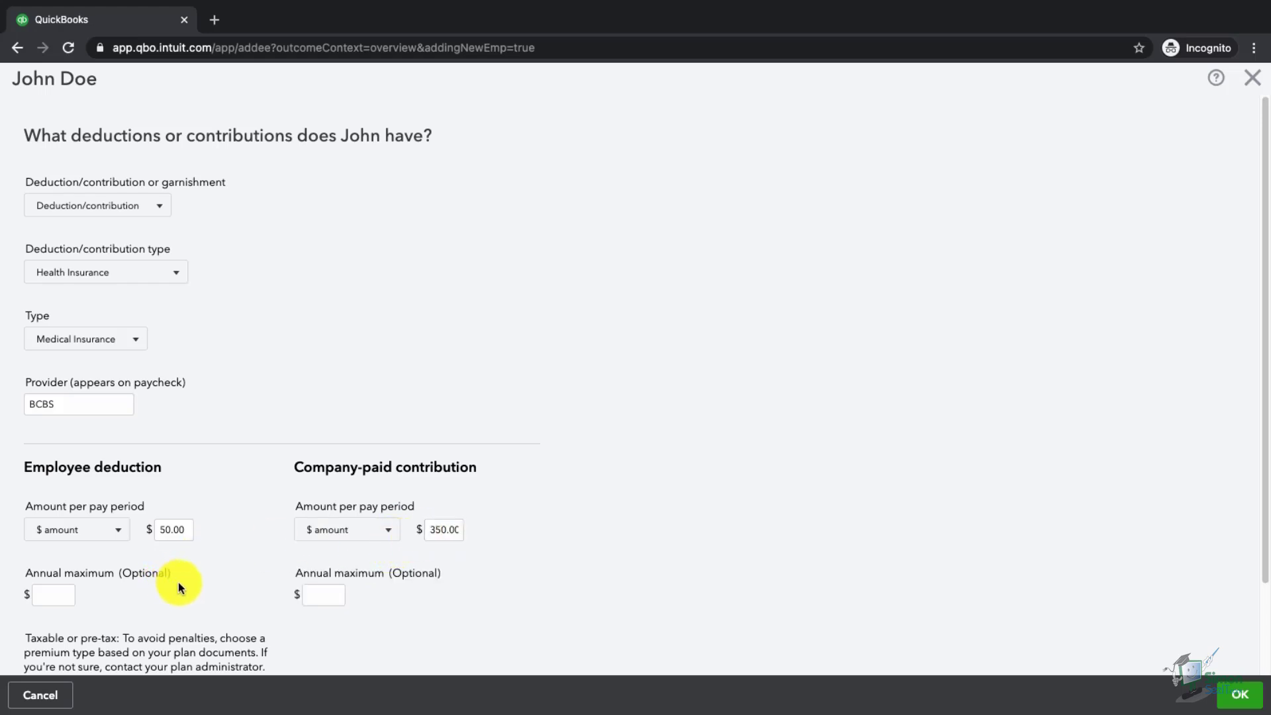
scroll(177, 582, "down", 3)
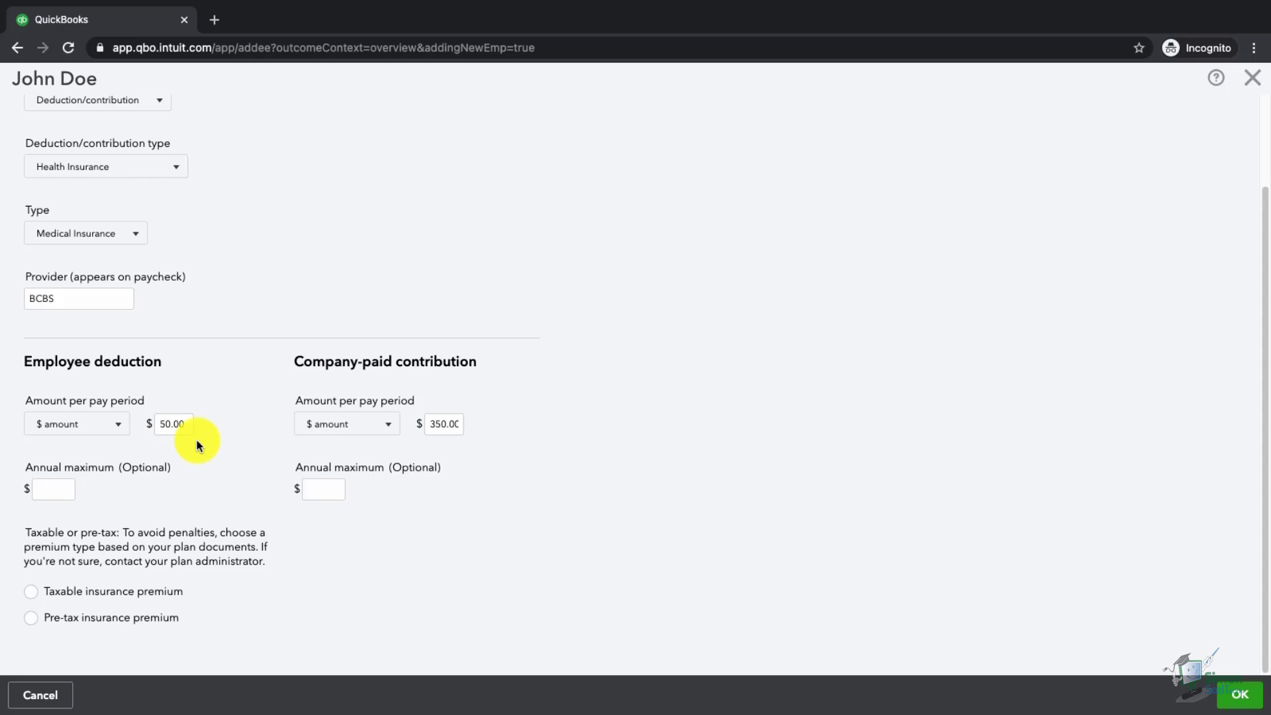
double_click(171, 425)
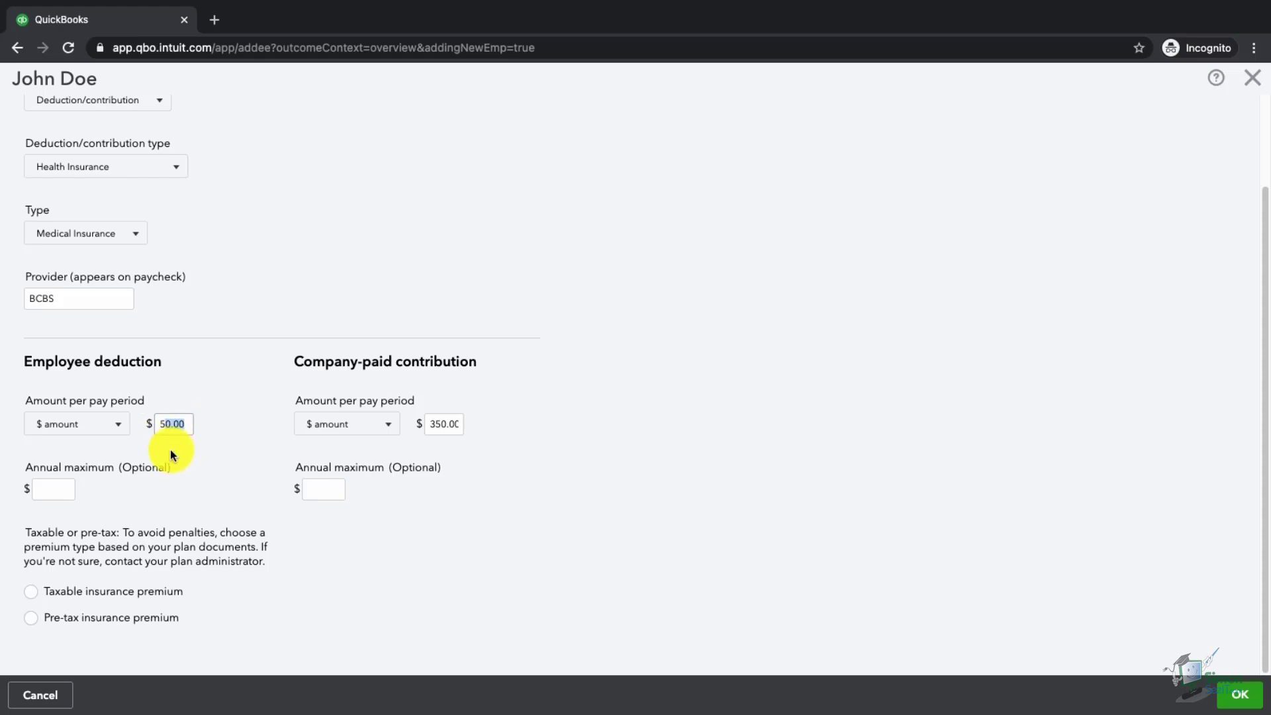
double_click(449, 424)
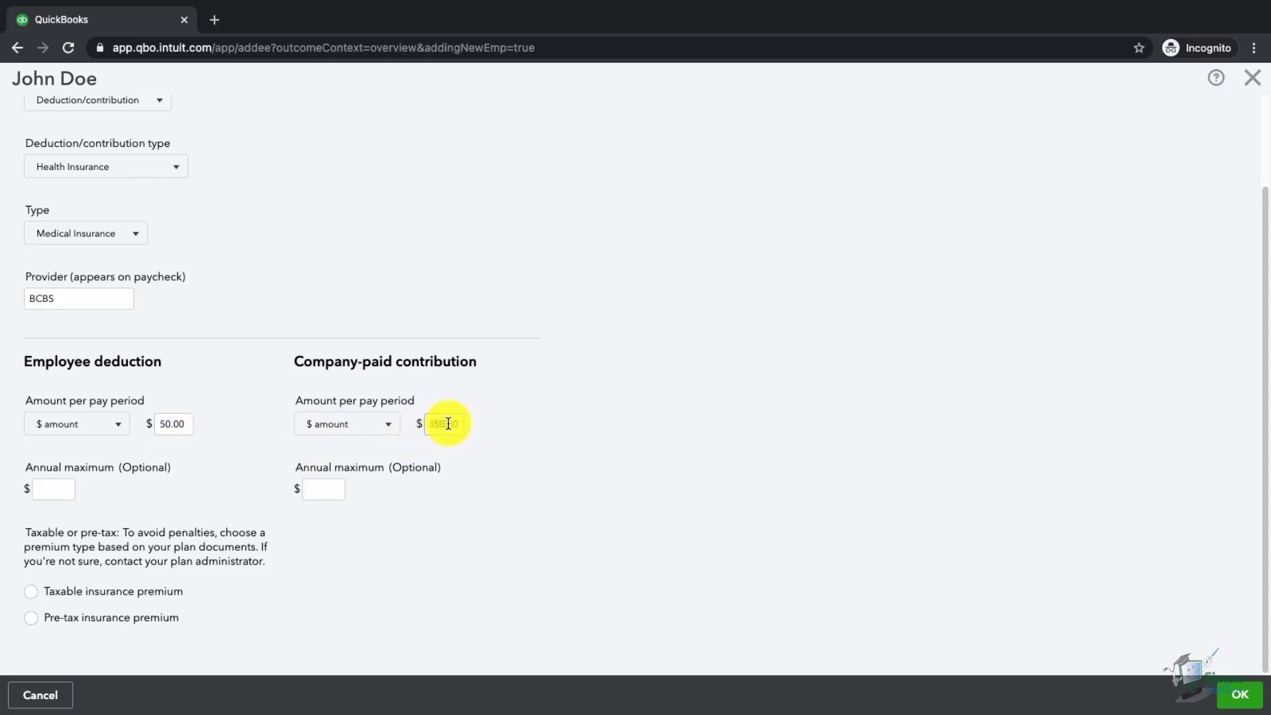
left_click(466, 530)
left_click(31, 617)
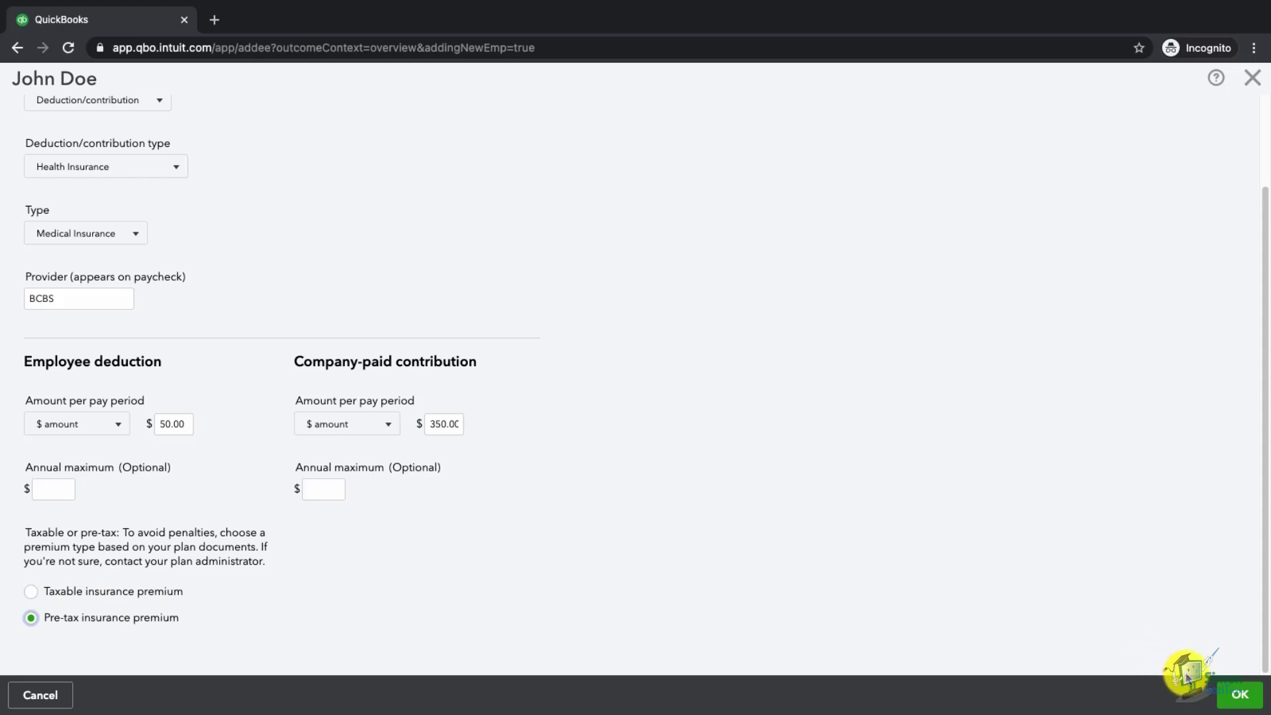
left_click(1235, 697)
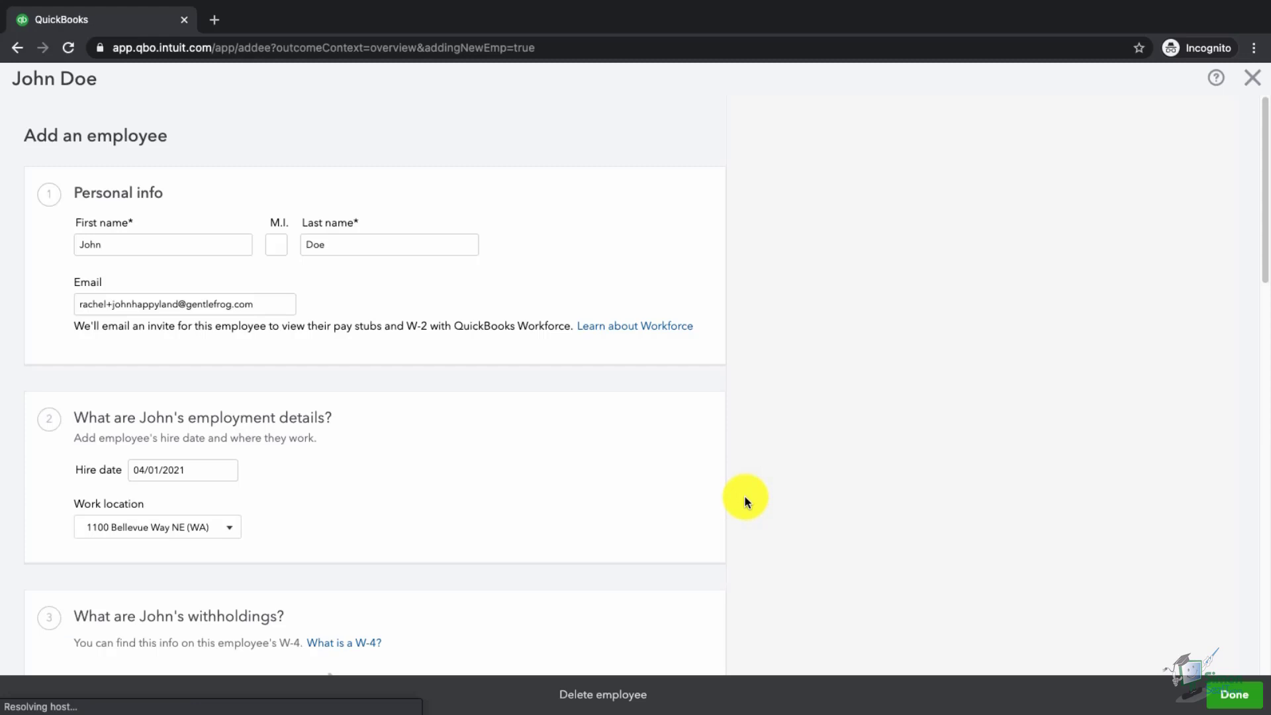
- Add a new Garnishment deduction of type Child/Spousal Support
scroll(498, 507, "down", 10)
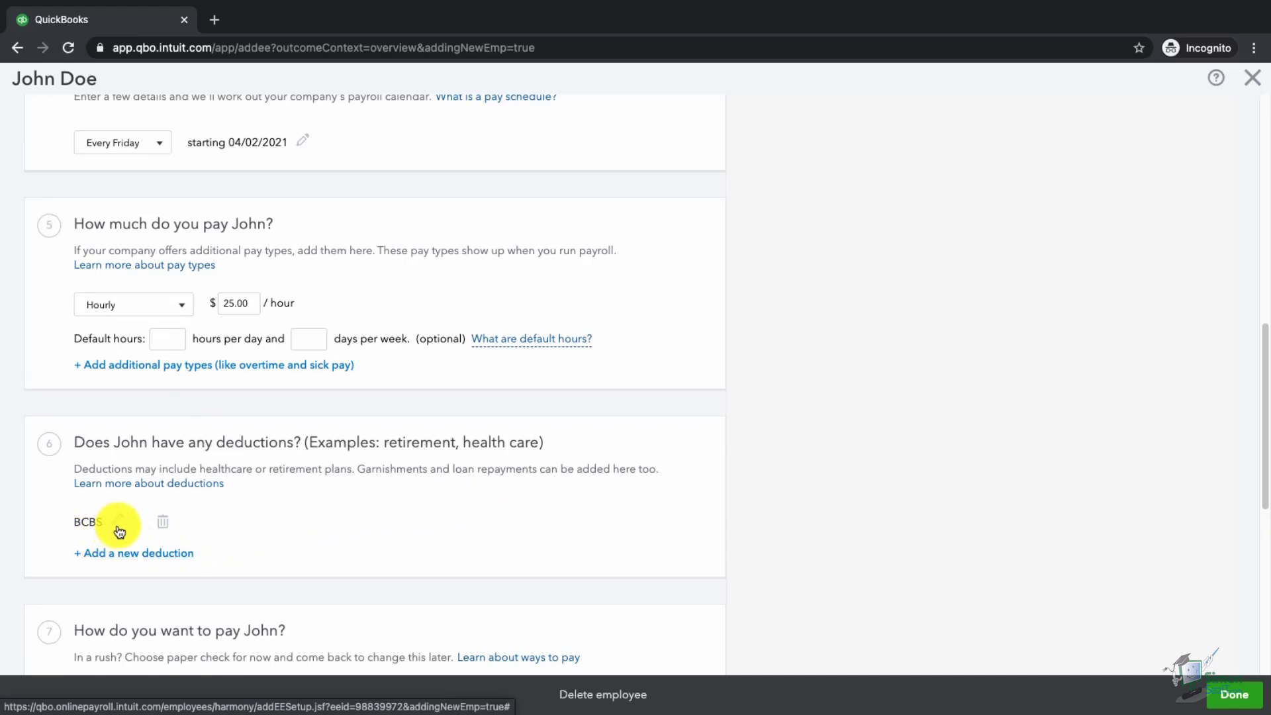
left_click(160, 554)
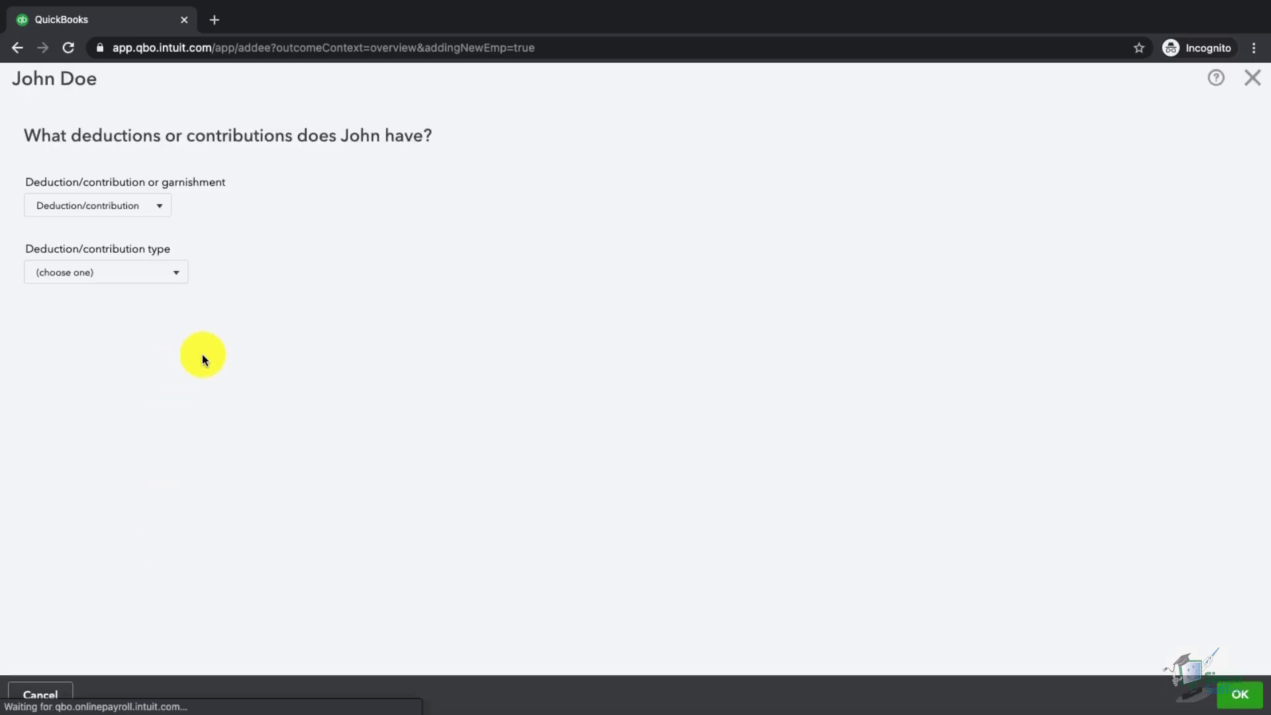
left_click(155, 215)
left_click(86, 262)
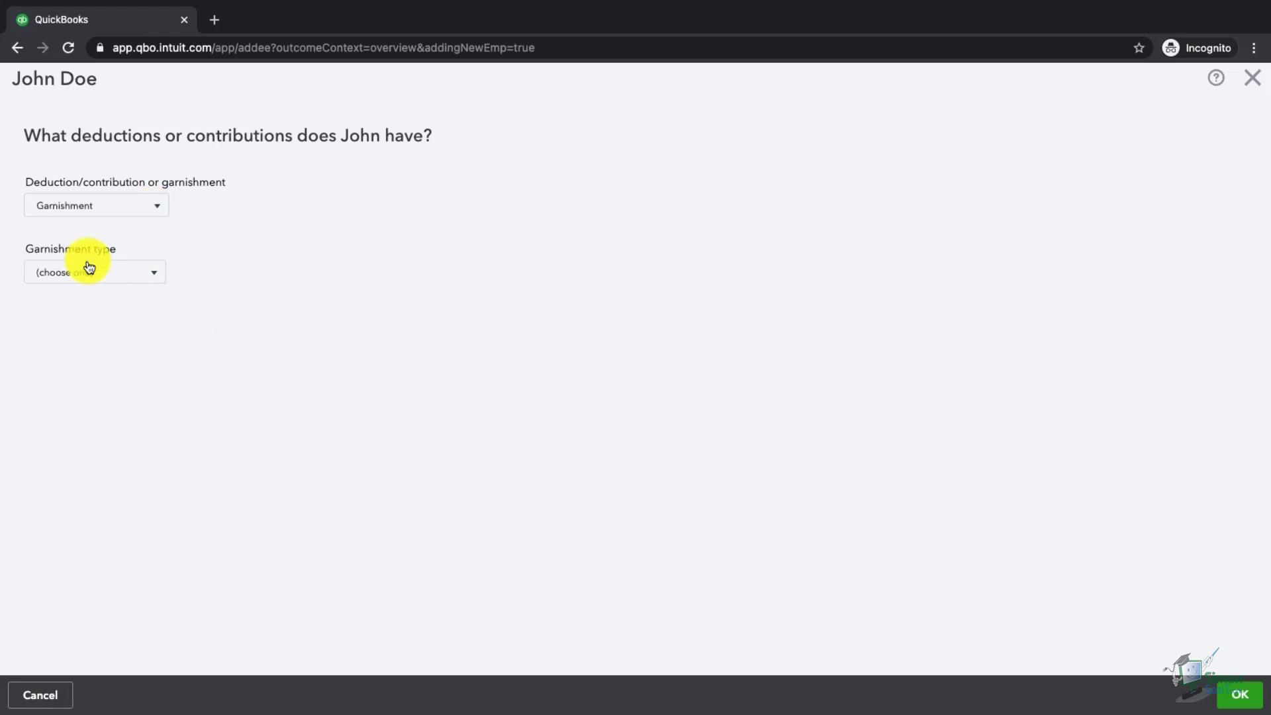
left_click(122, 280)
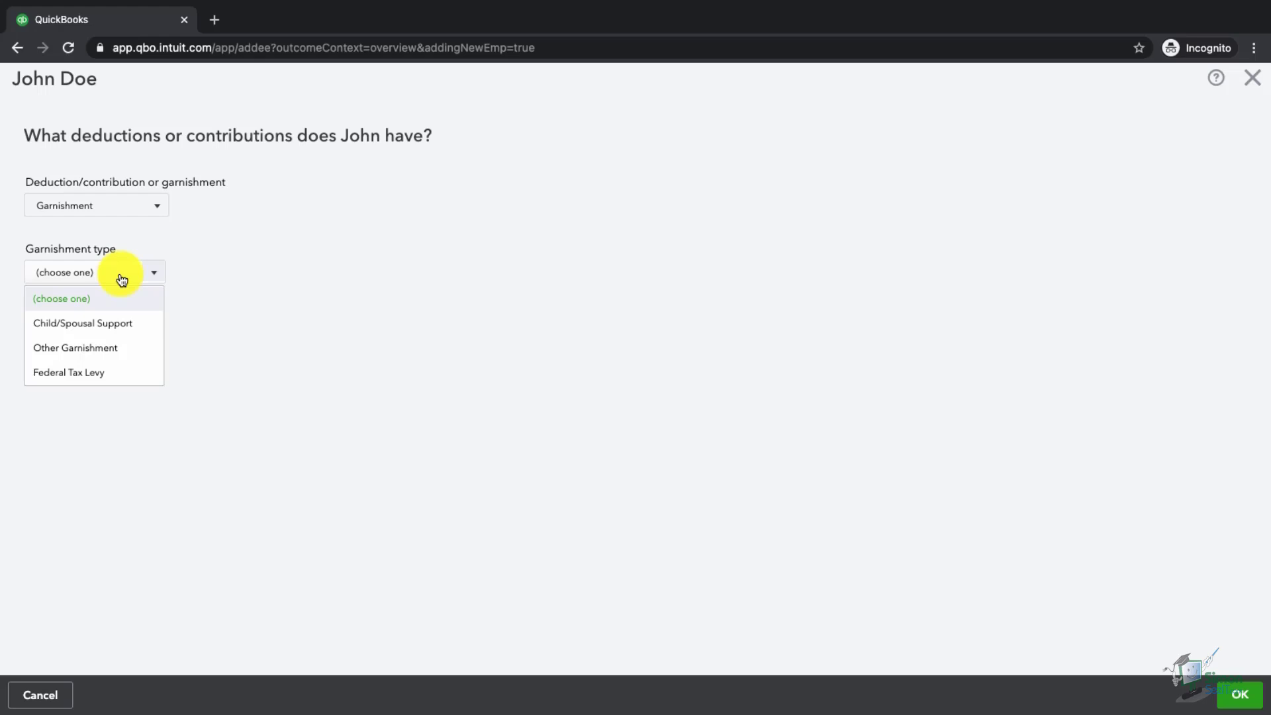
left_click(121, 326)
- Name it Support with a $50 amount and 25% maximum, then save
left_click(118, 336)
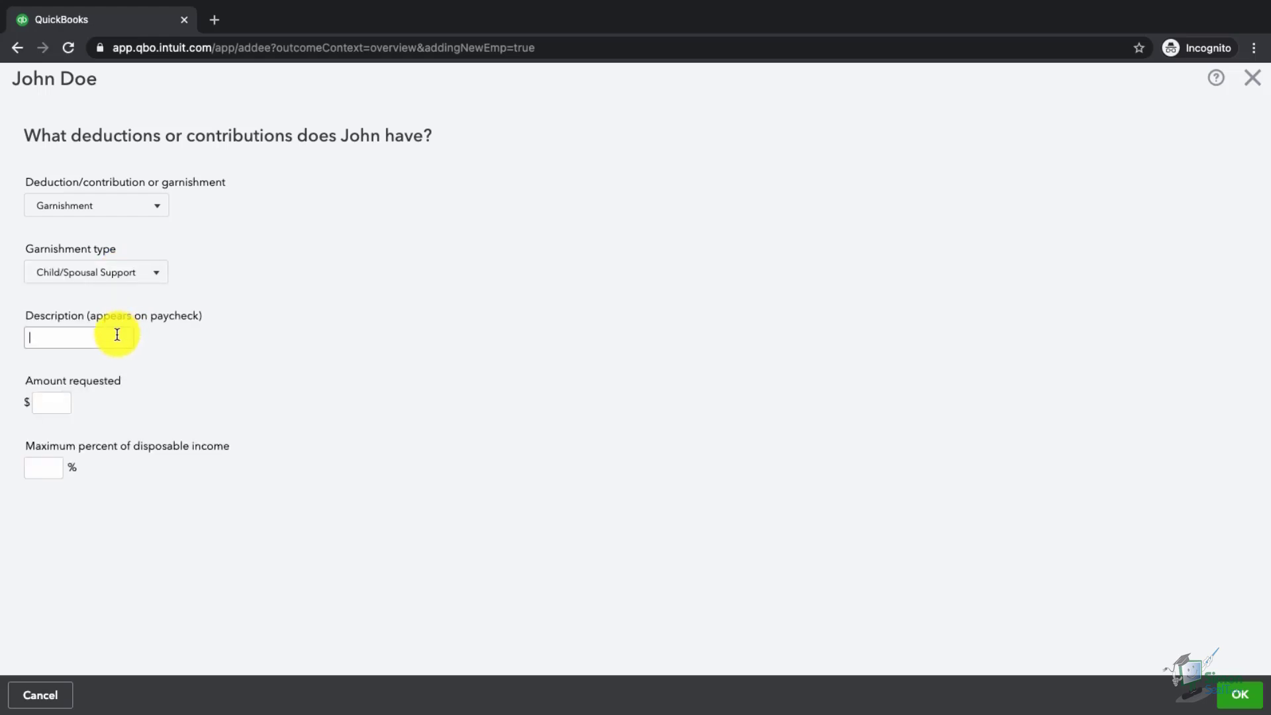
type("Support")
key("Tab")
type("50")
key("Tab")
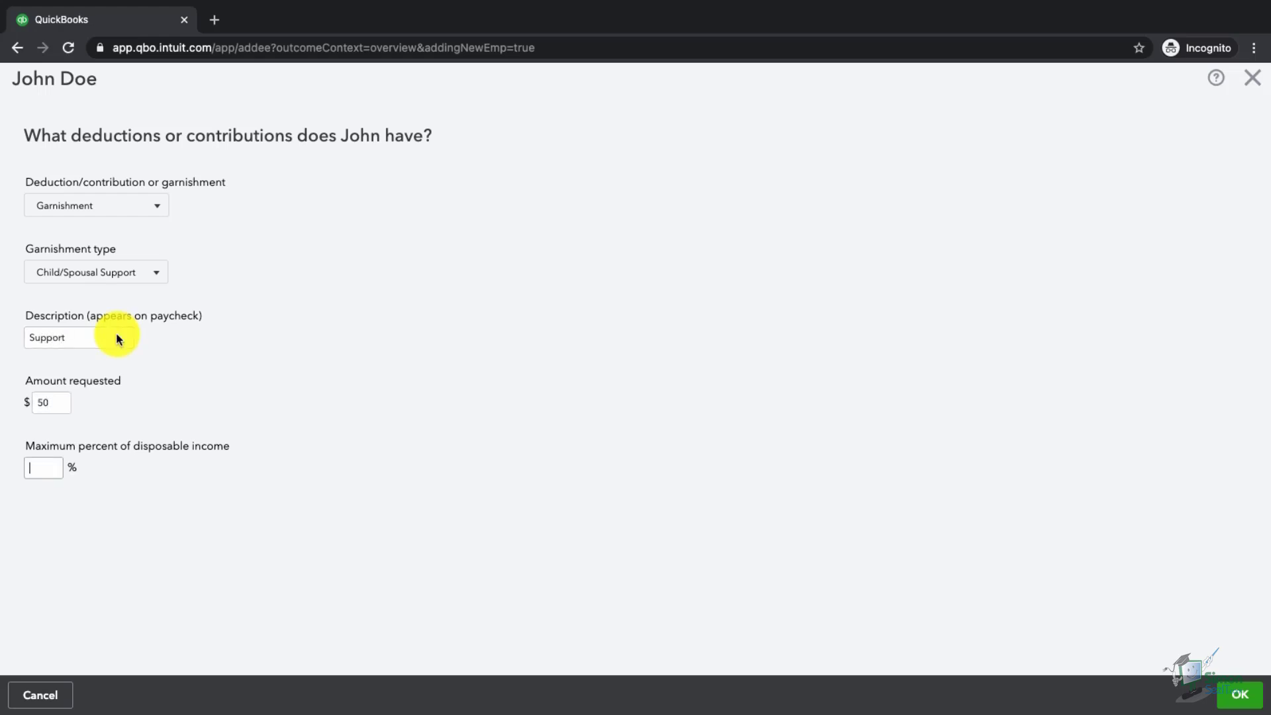
key("Tab")
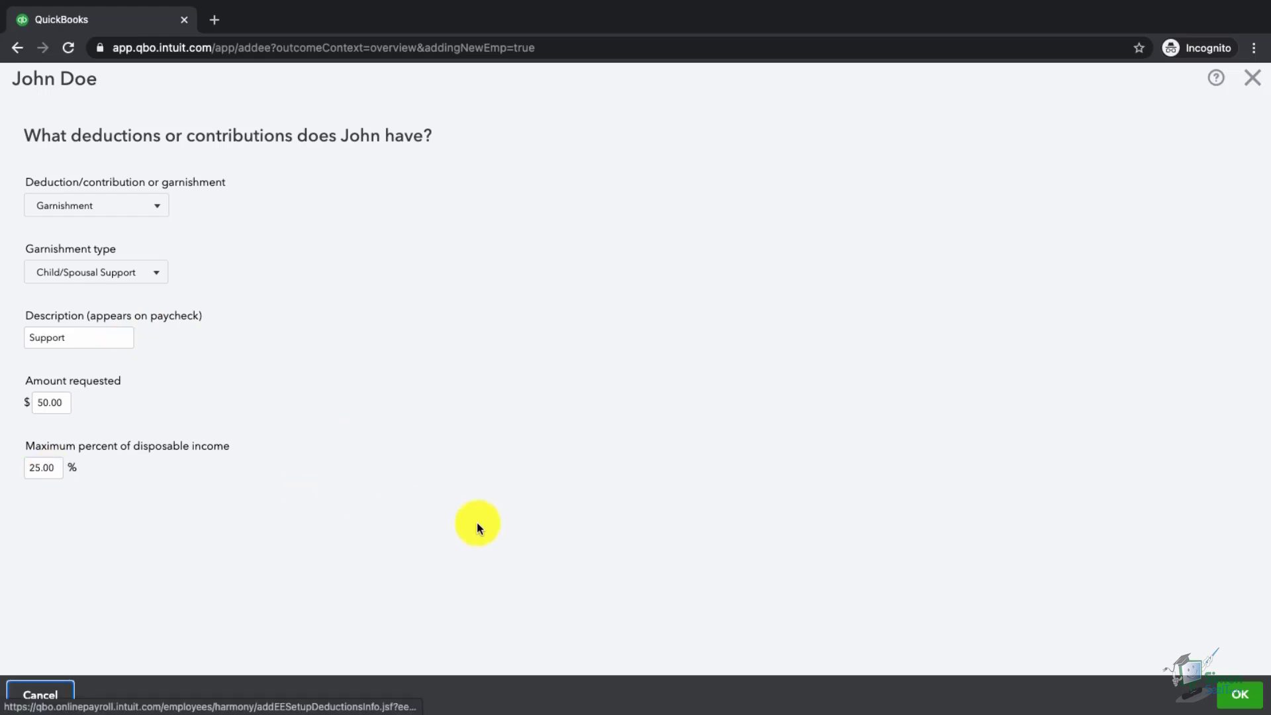
left_click(1250, 694)
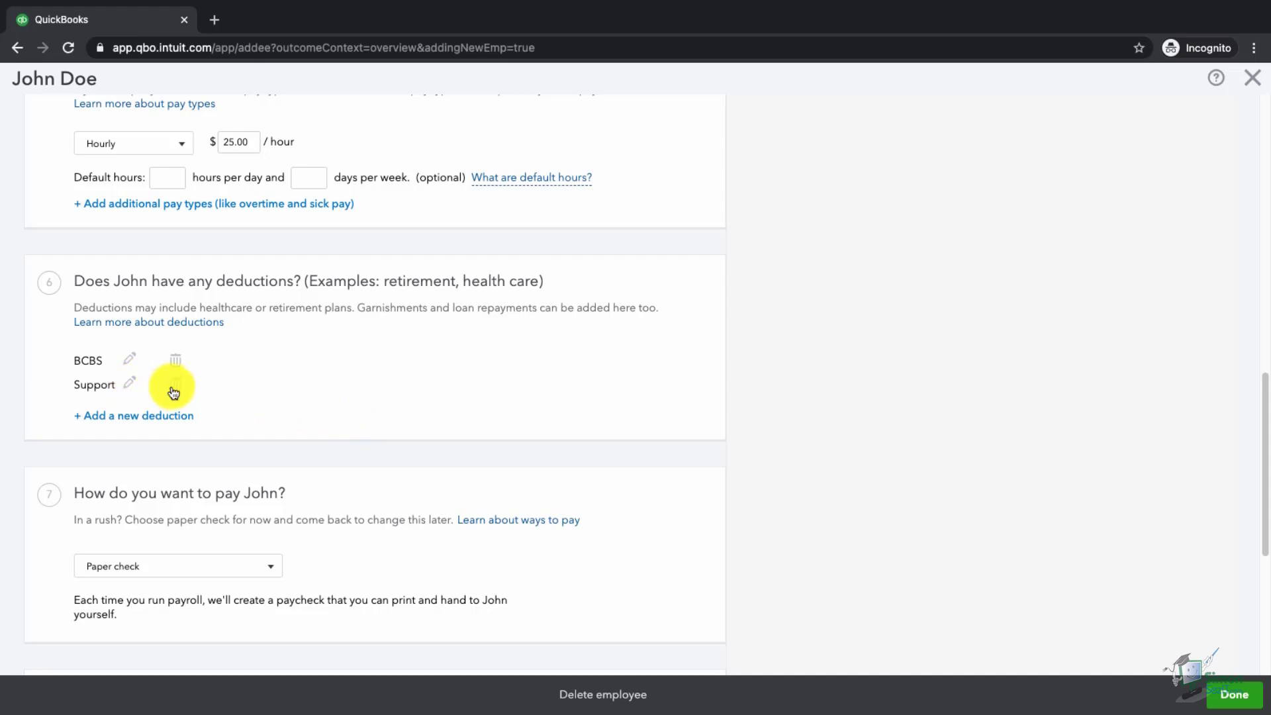
- Enter 01/01/2000 as John's birth date and bring up the workers' comp questions
scroll(506, 453, "down", 5)
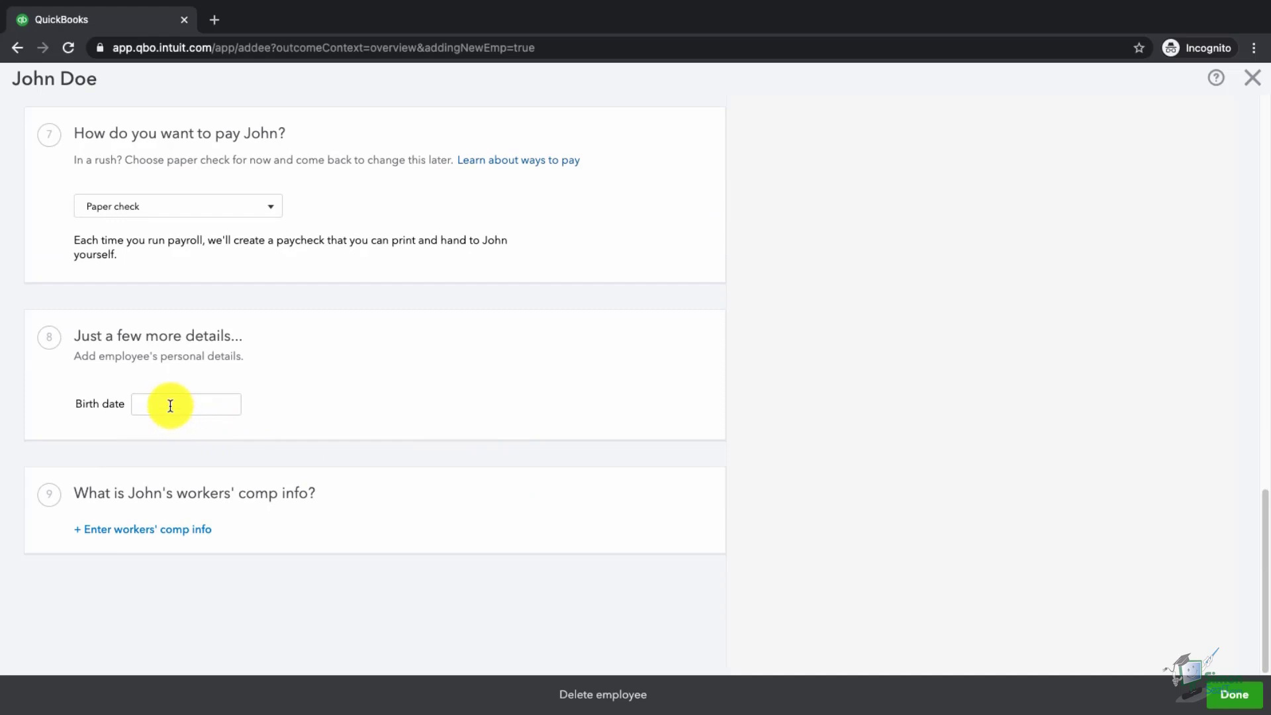
left_click(170, 405)
type("01/01/2000")
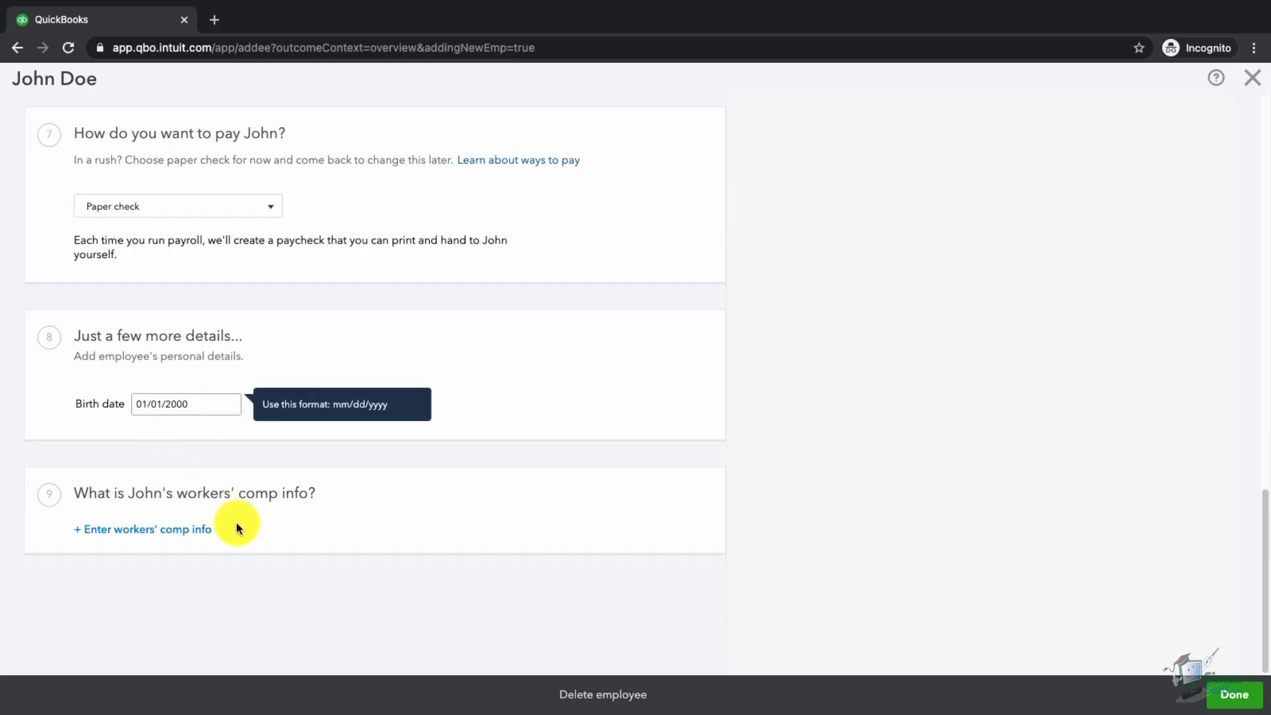
left_click(265, 528)
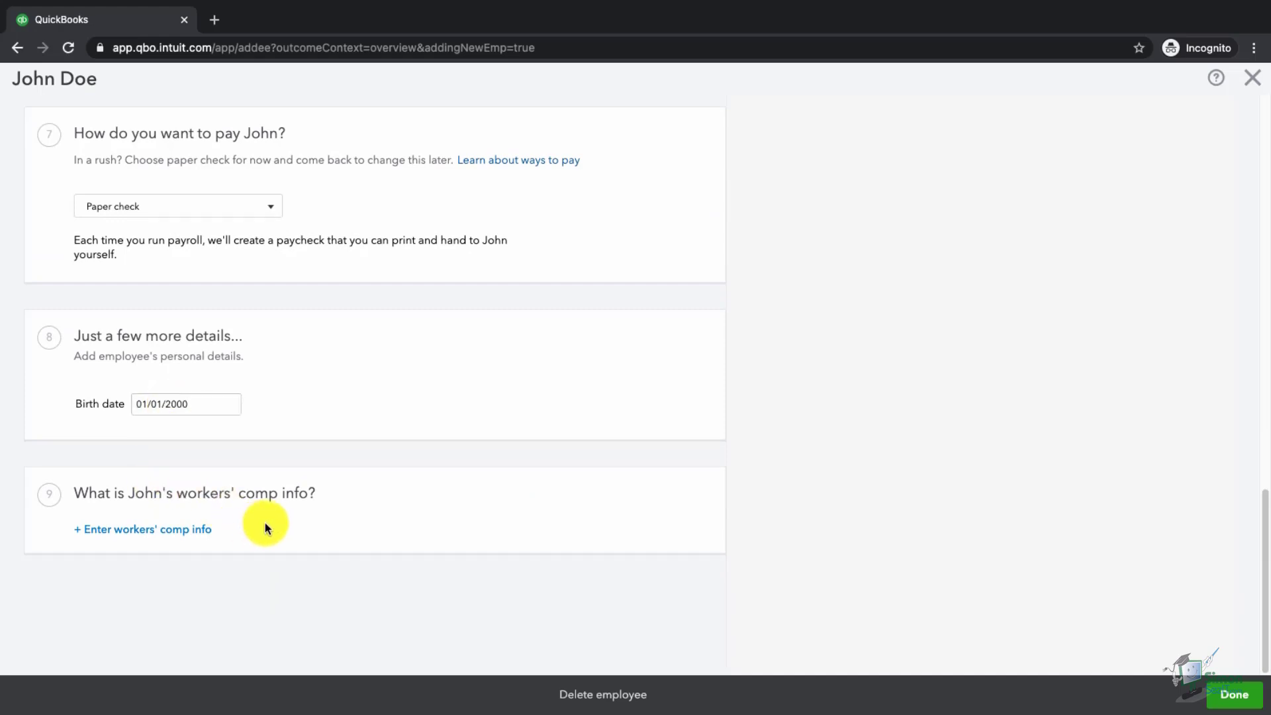
left_click(194, 538)
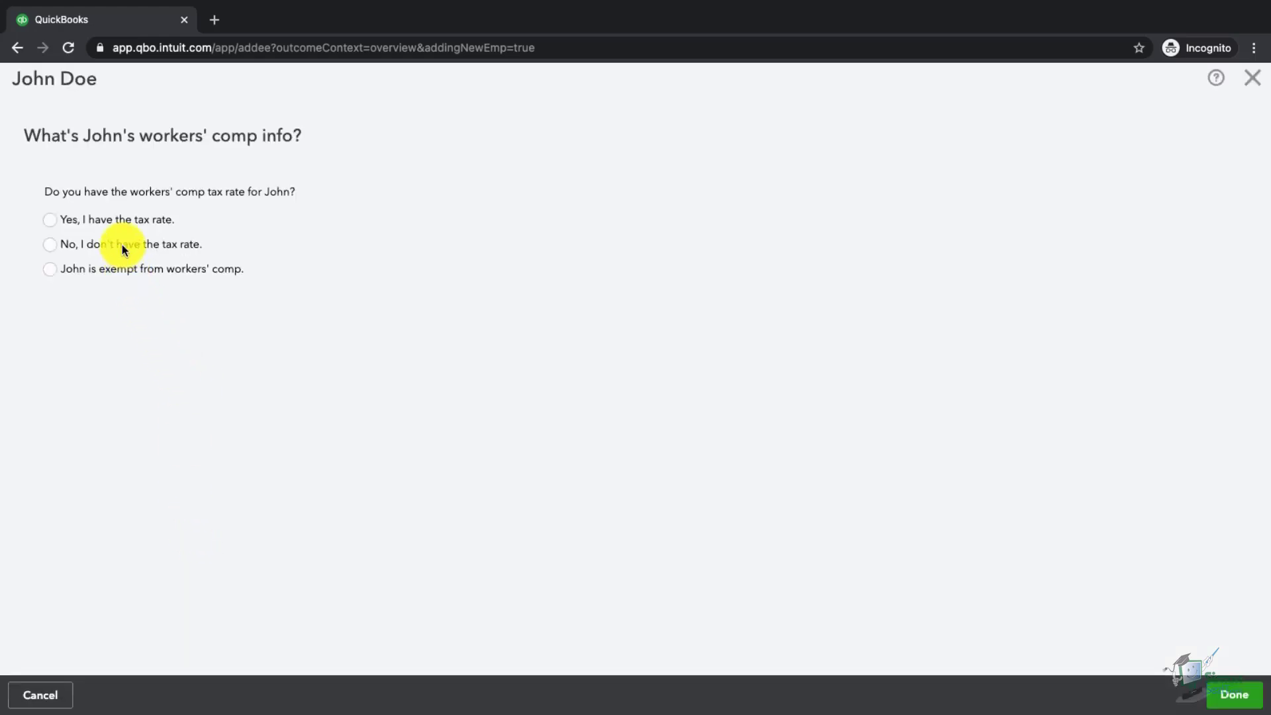
- Answer that John's workers' comp tax rate is unknown, then finish the employee form
left_click(58, 244)
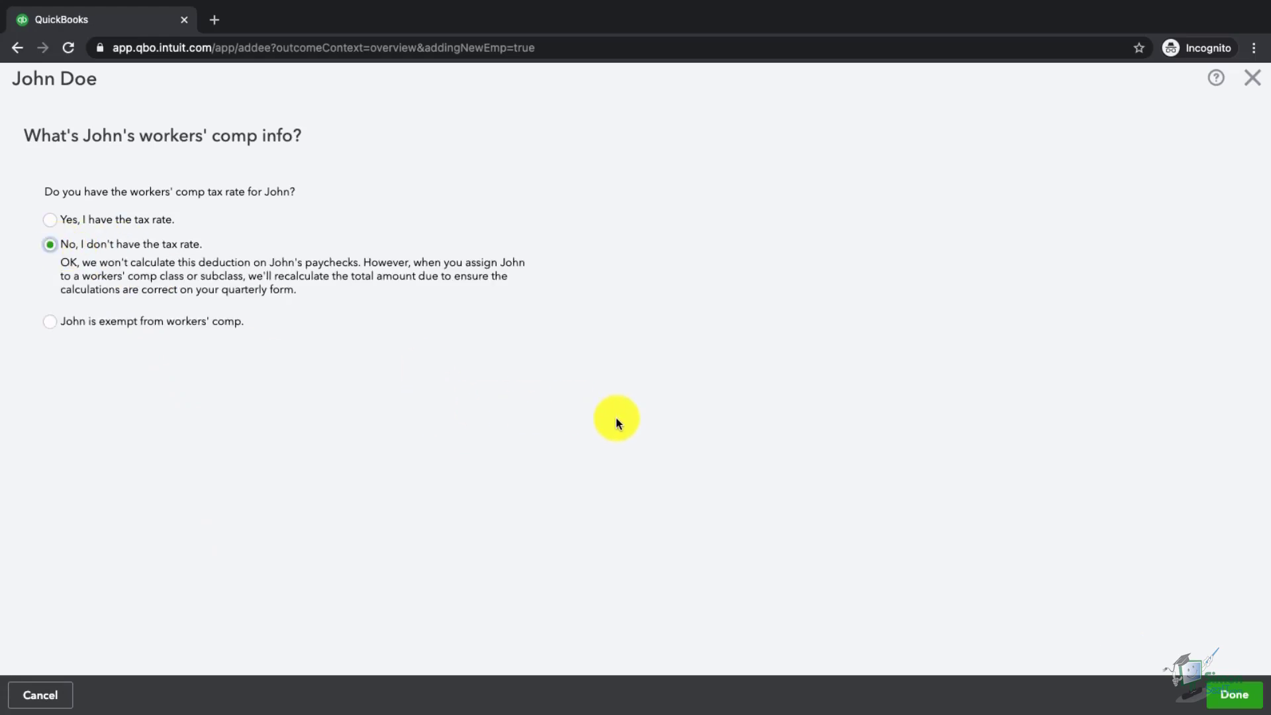
left_click(1242, 703)
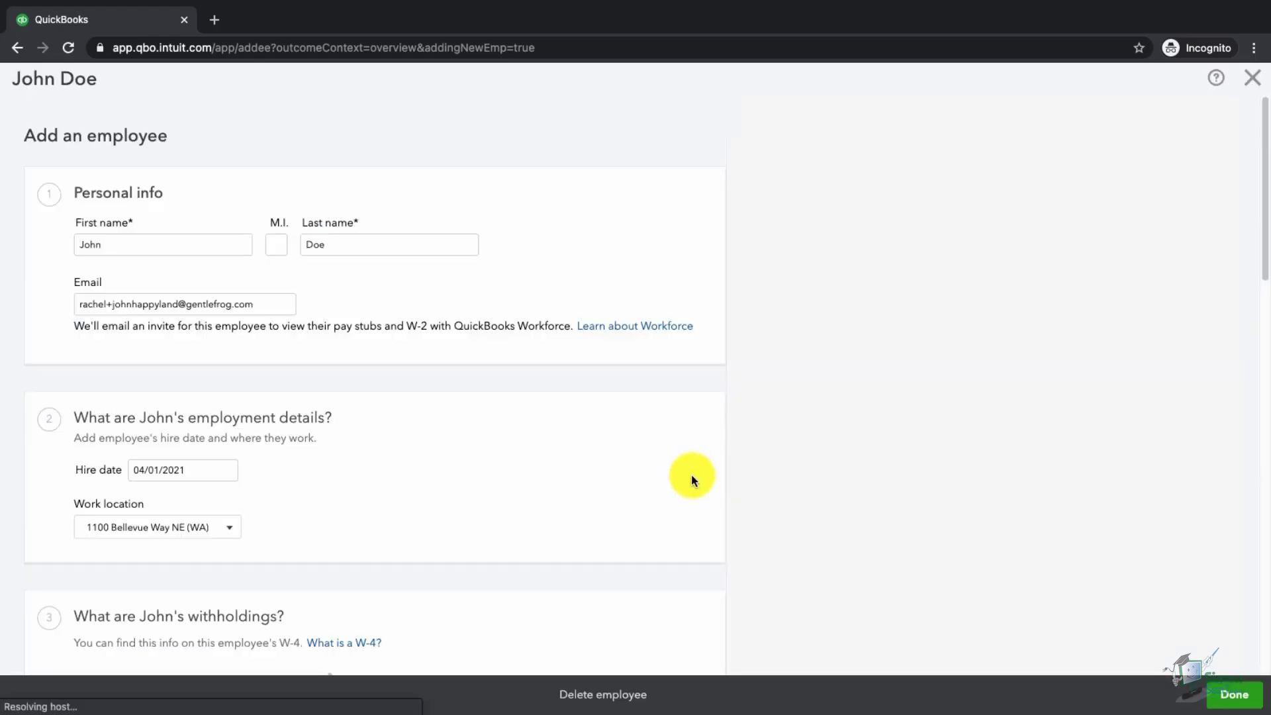
scroll(691, 474, "down", 8)
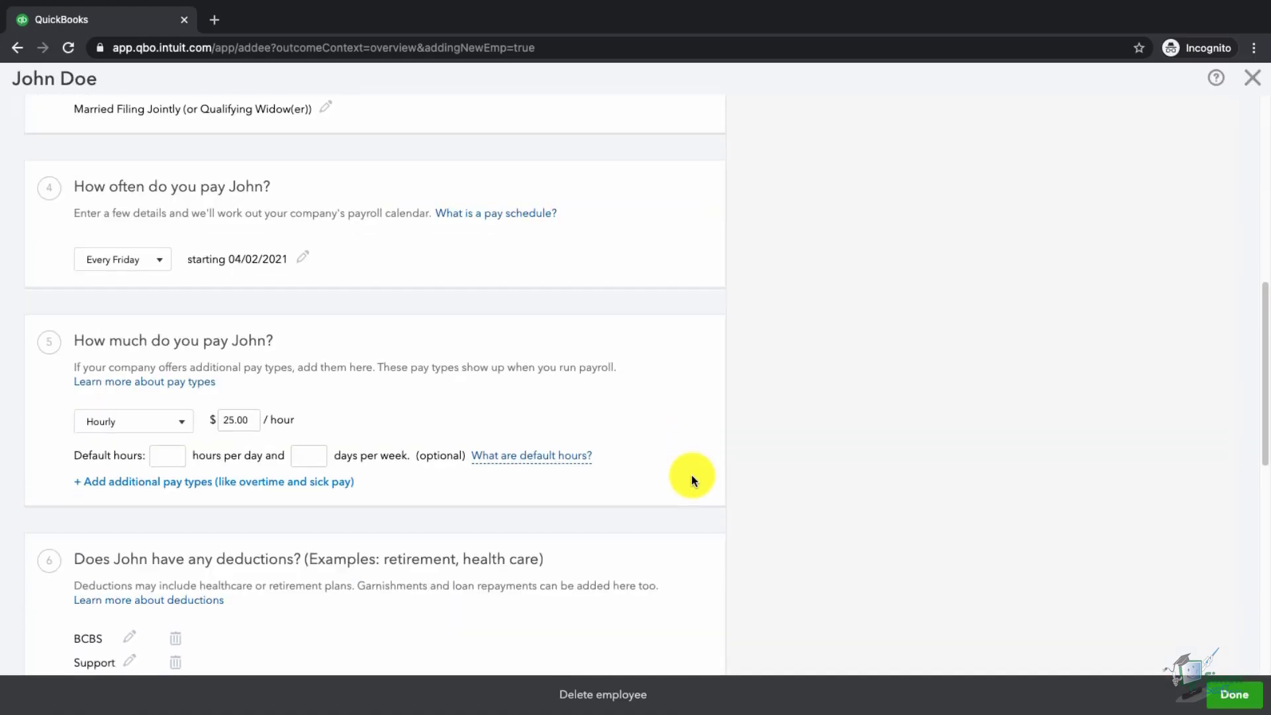
scroll(691, 474, "down", 10)
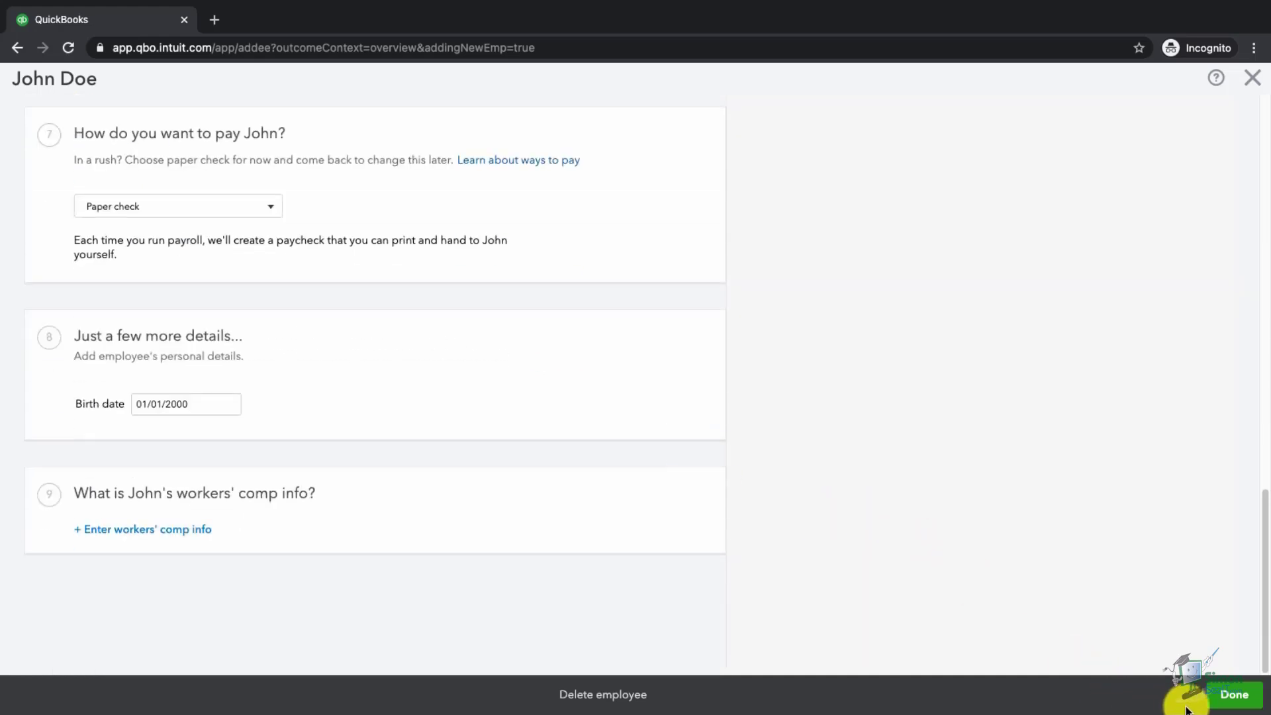
left_click(1236, 697)
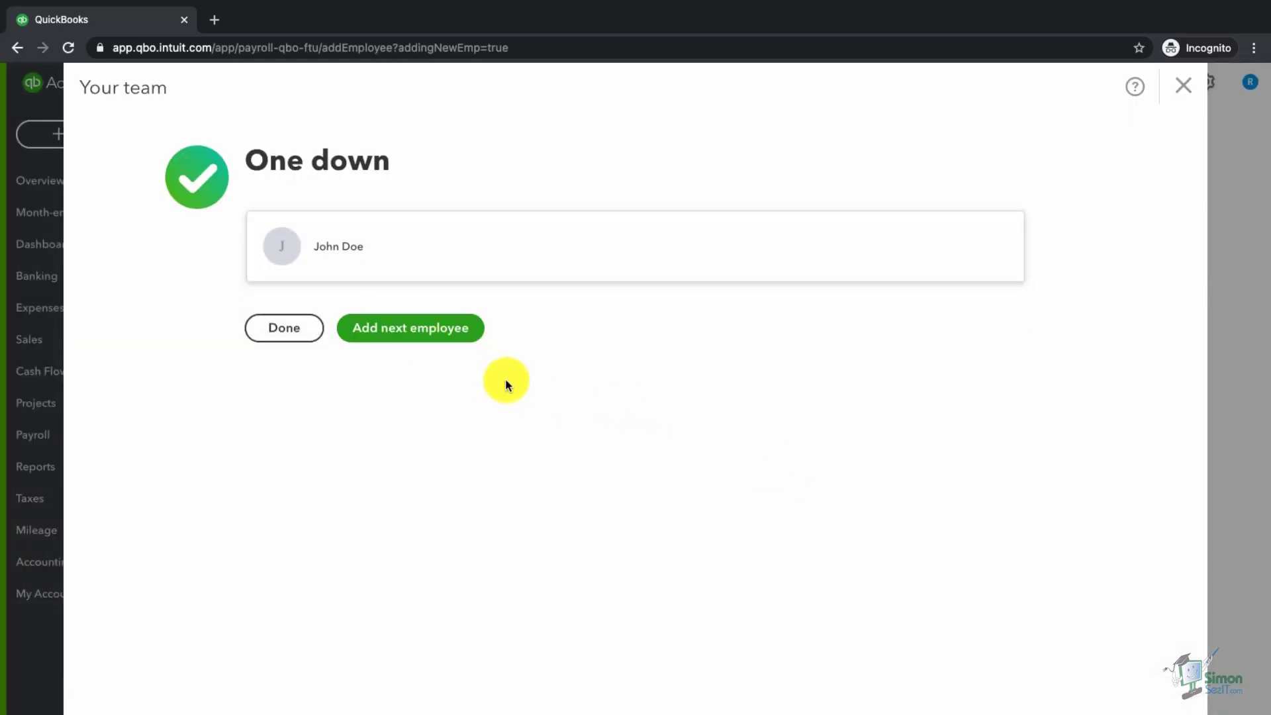
- Choose Add next employee from the One down confirmation screen
left_click(427, 333)
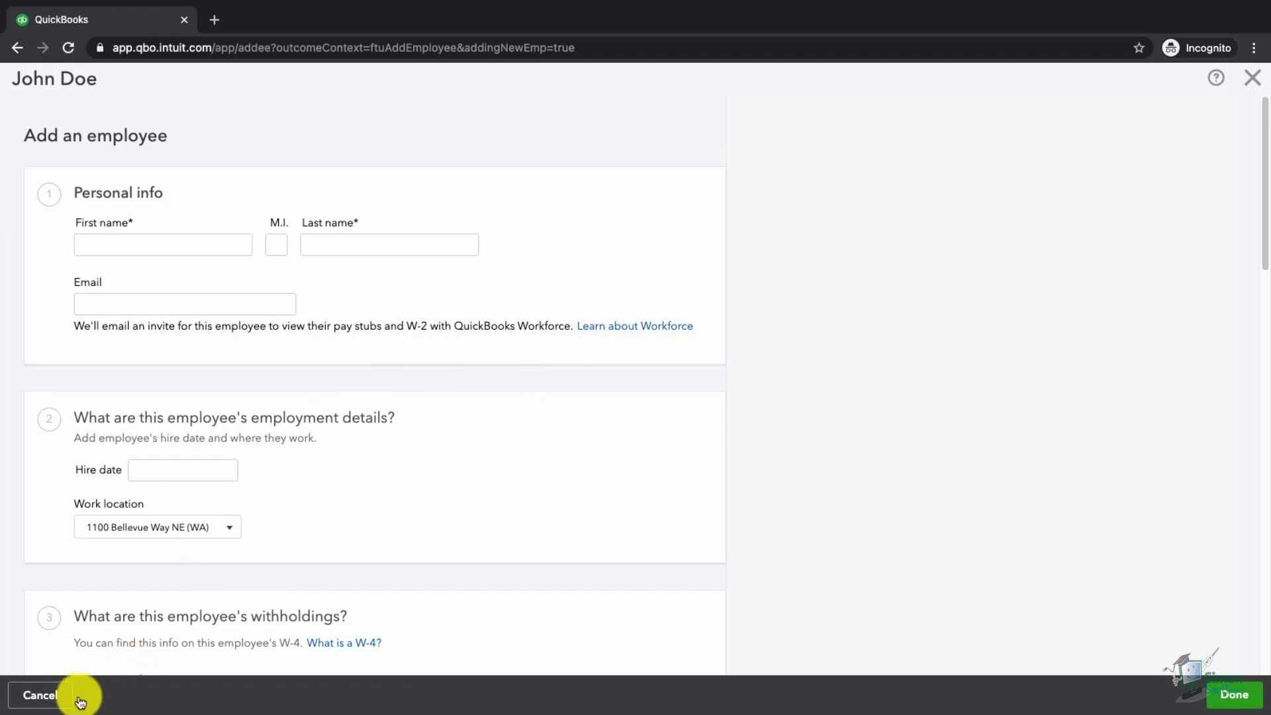
- Cancel the blank employee form, mark employees done, continue setup, and close the tax wizard
left_click(39, 701)
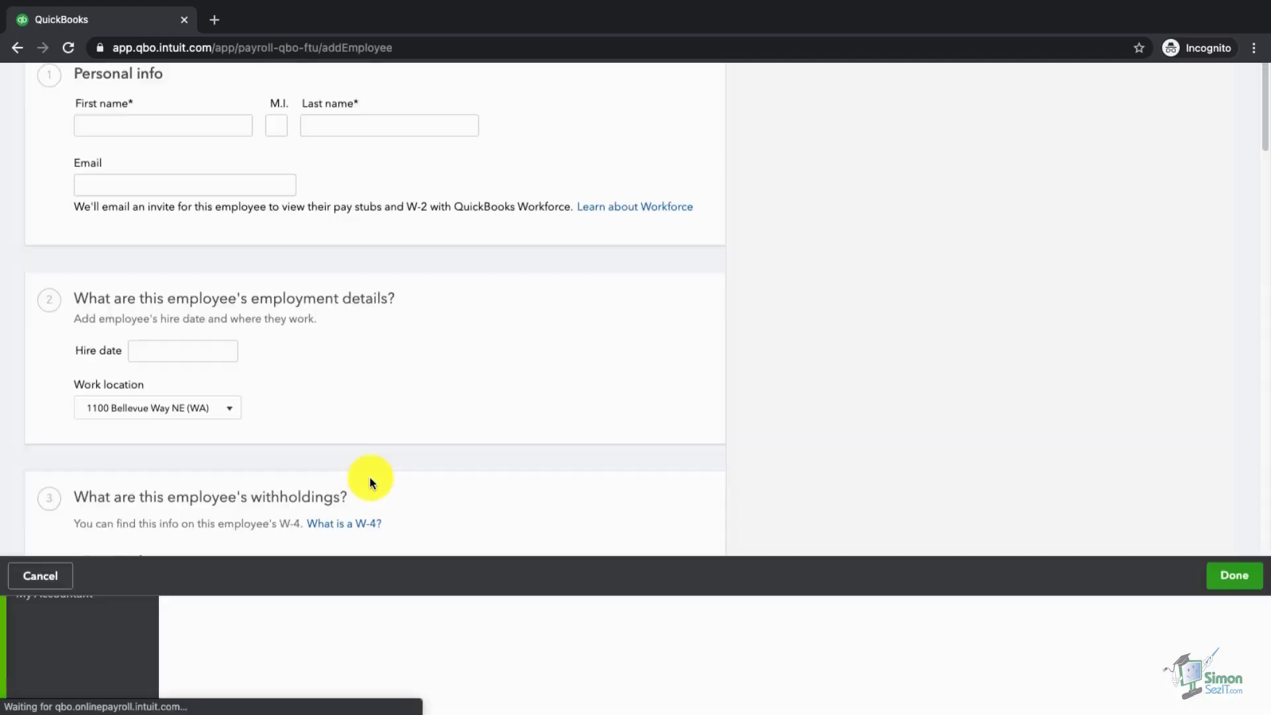
left_click(286, 329)
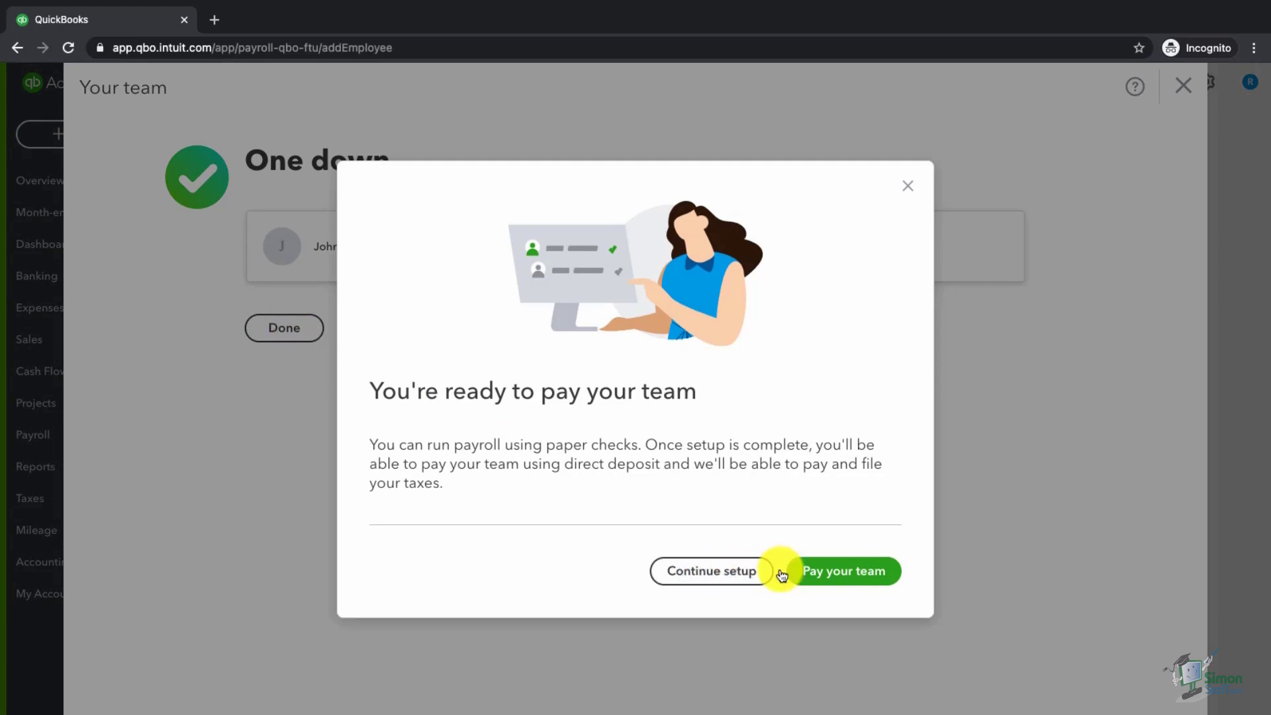
left_click(720, 573)
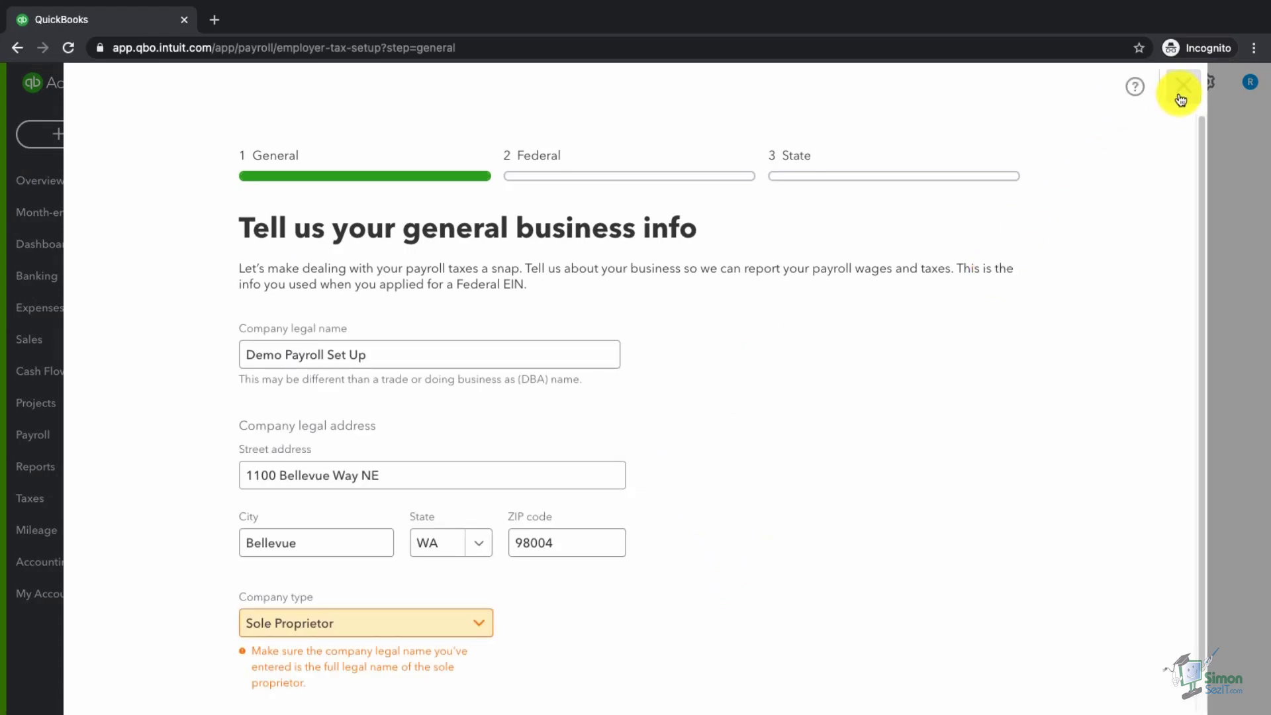
left_click(1183, 85)
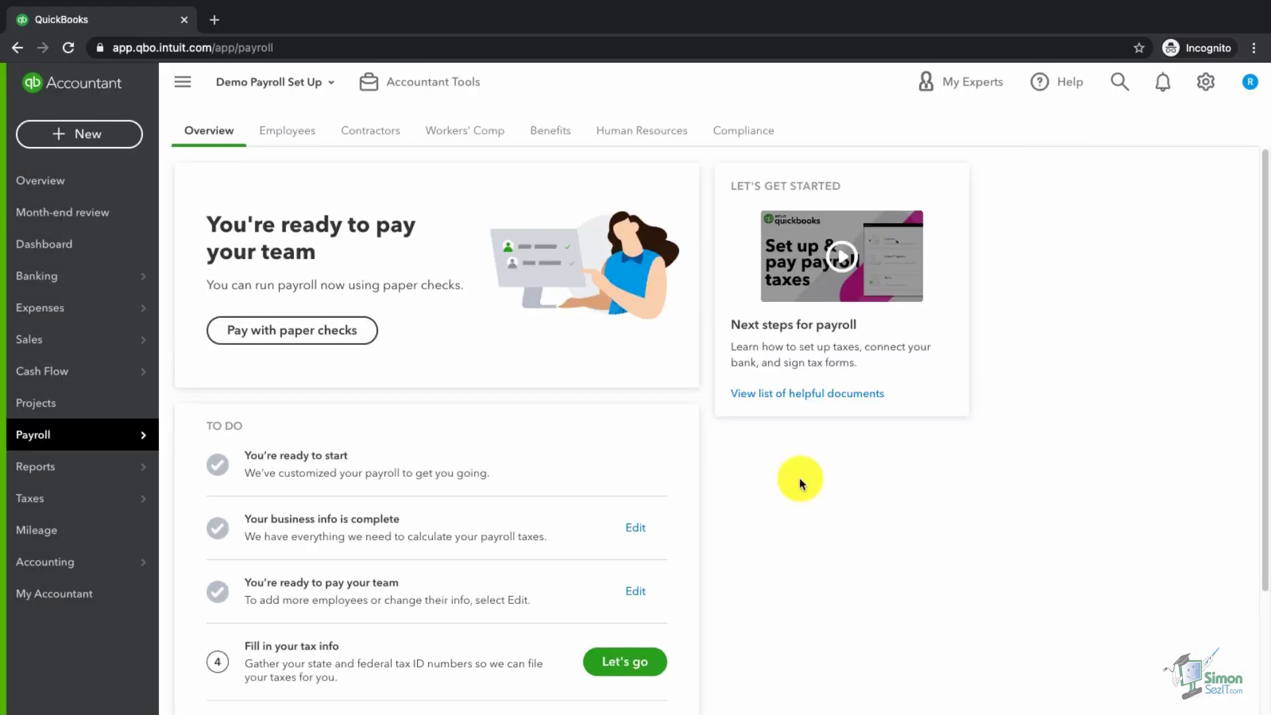
scroll(799, 477, "down", 2)
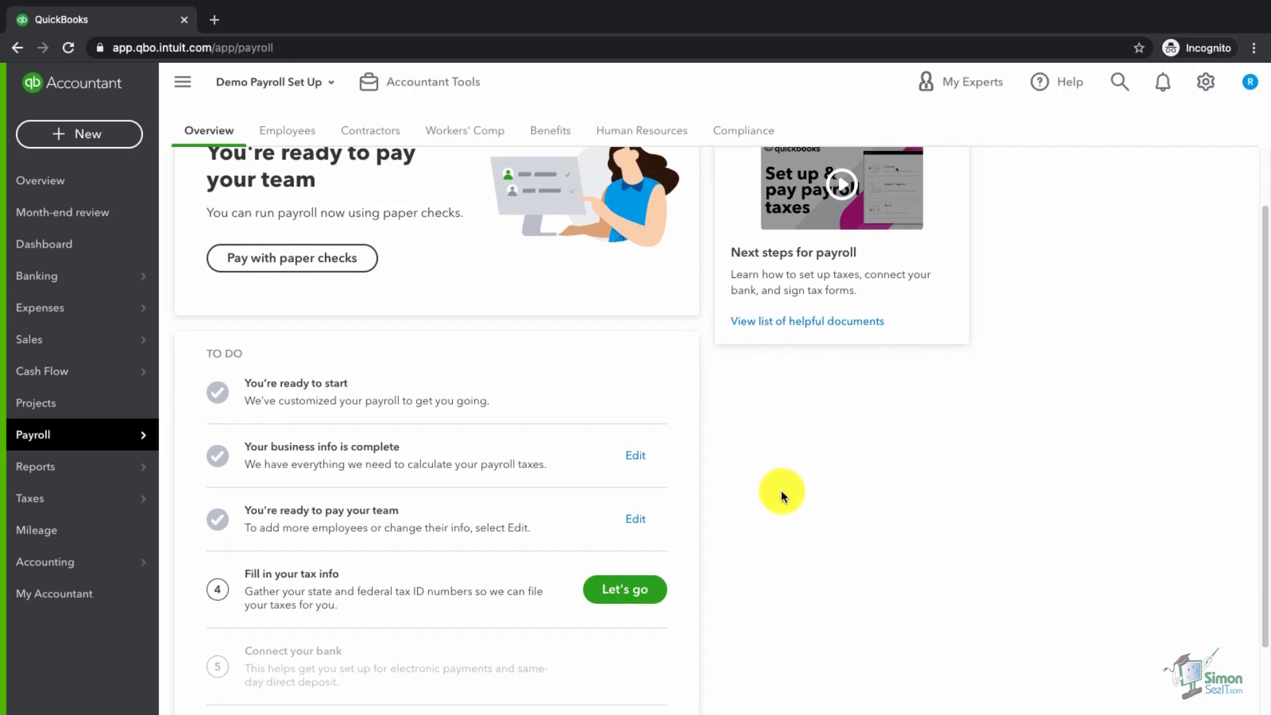
left_click(634, 519)
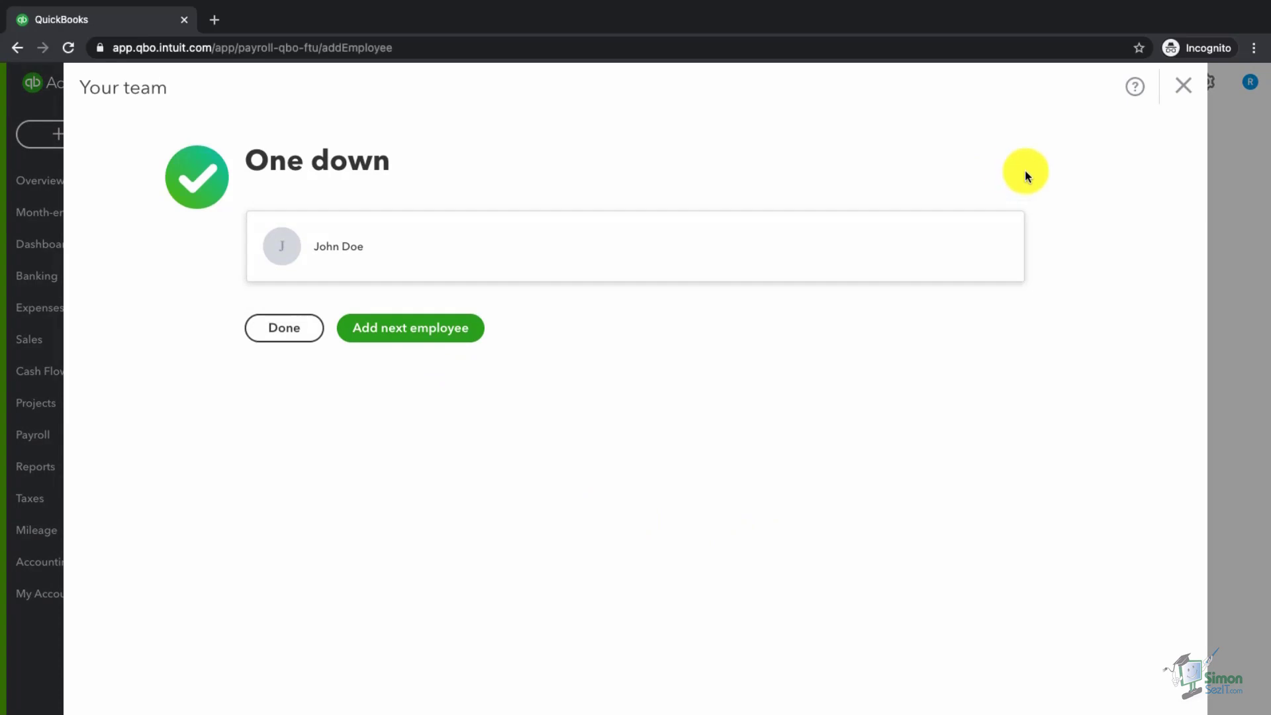
left_click(1183, 85)
mouse_move(63, 445)
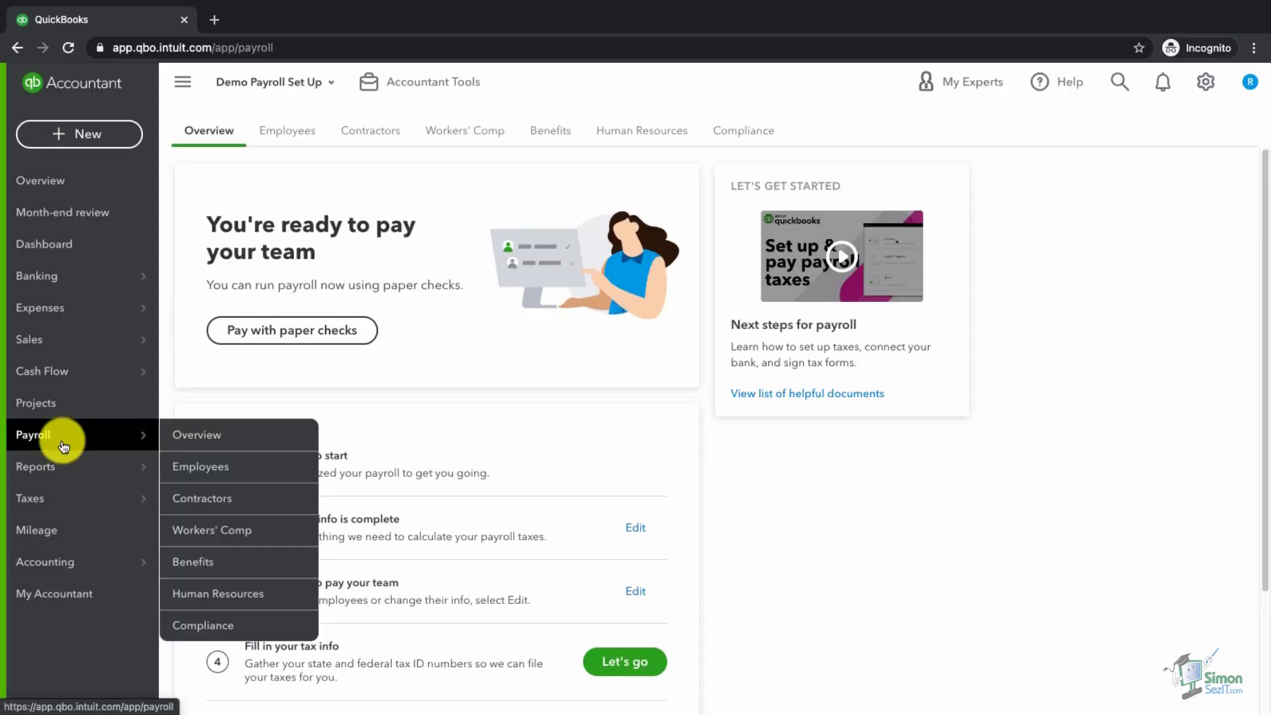
- Start a new employee from the Payroll Employees list
left_click(220, 470)
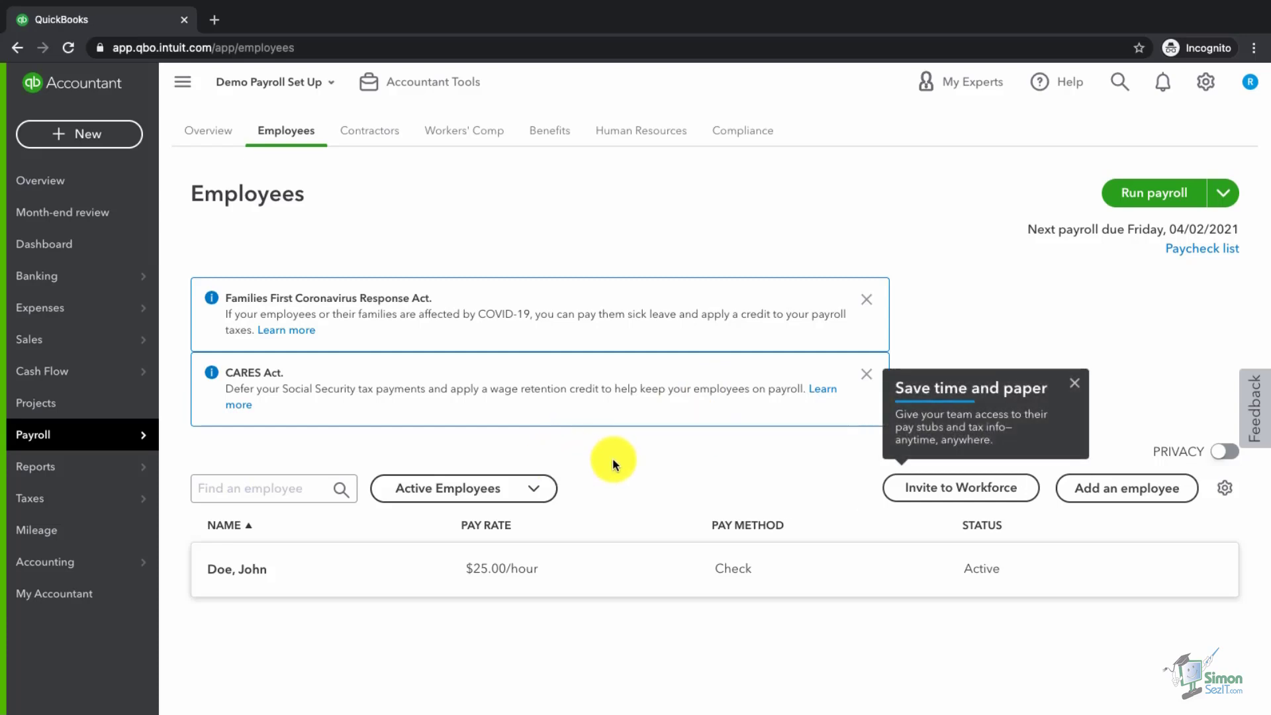
left_click(1112, 495)
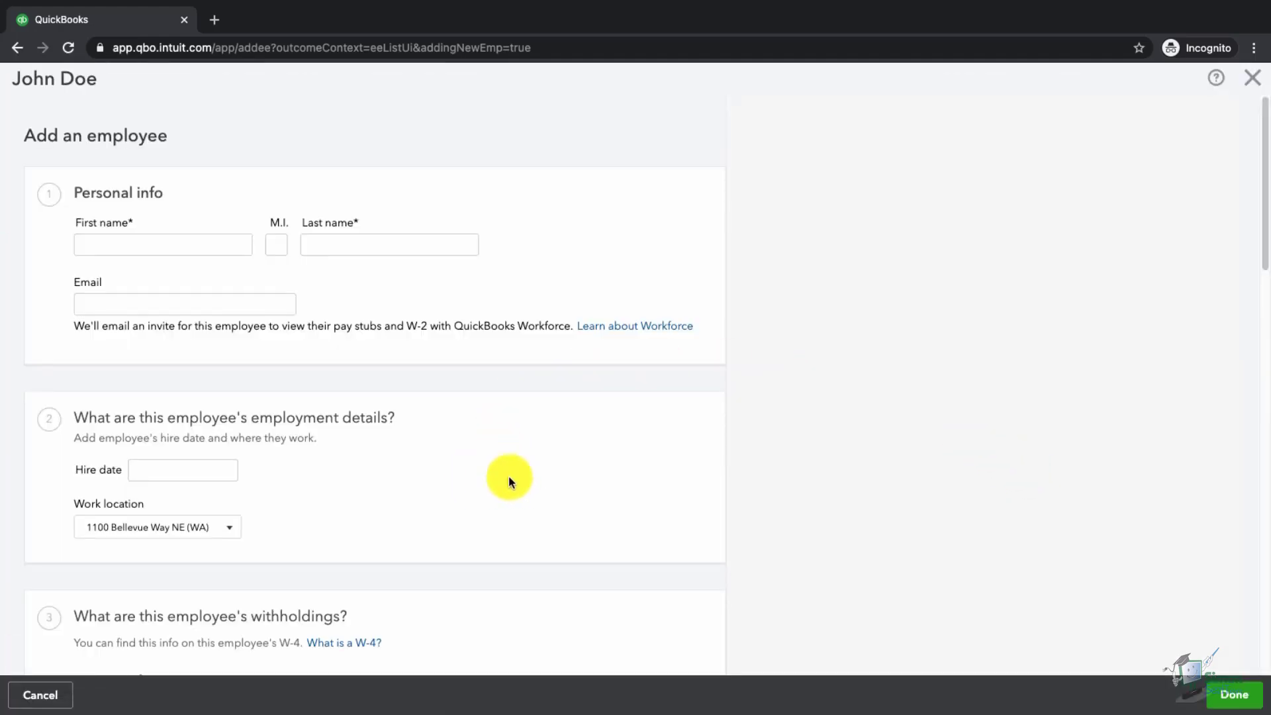
- Cancel the blank Add an employee form without saving
left_click(46, 694)
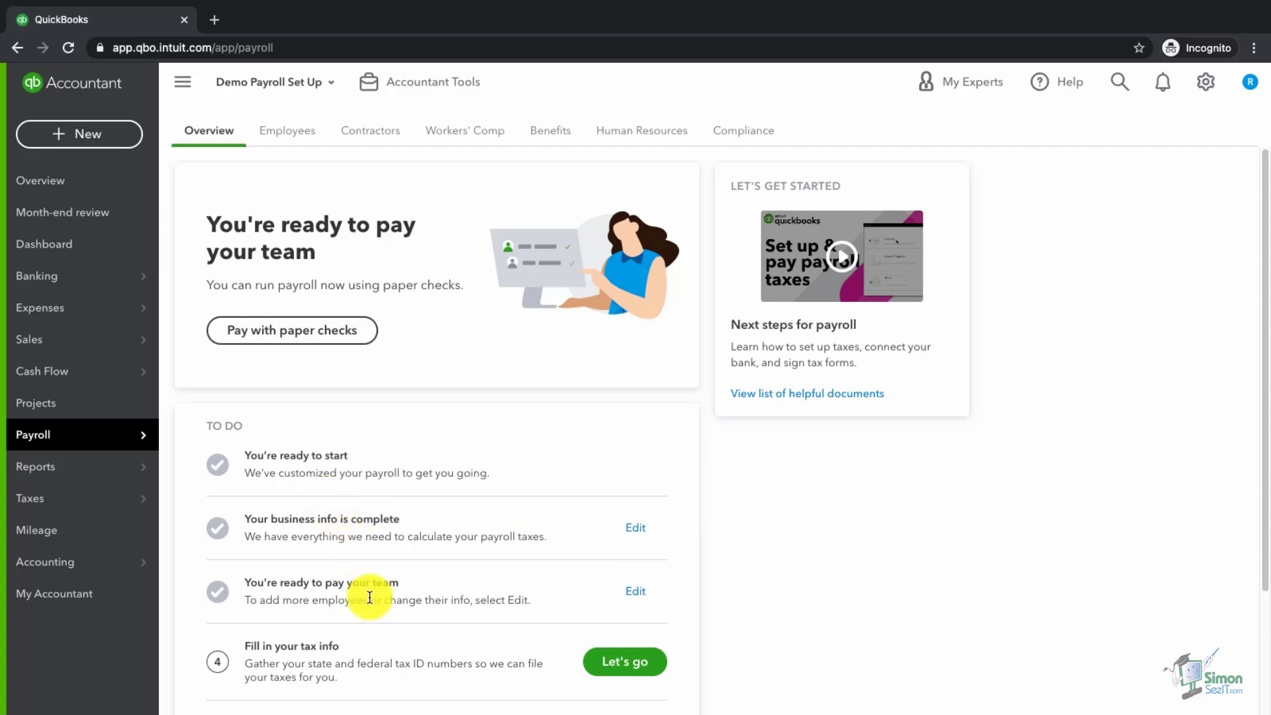
- Start filling in the company tax info and review the prefilled legal name
scroll(370, 598, "down", 3)
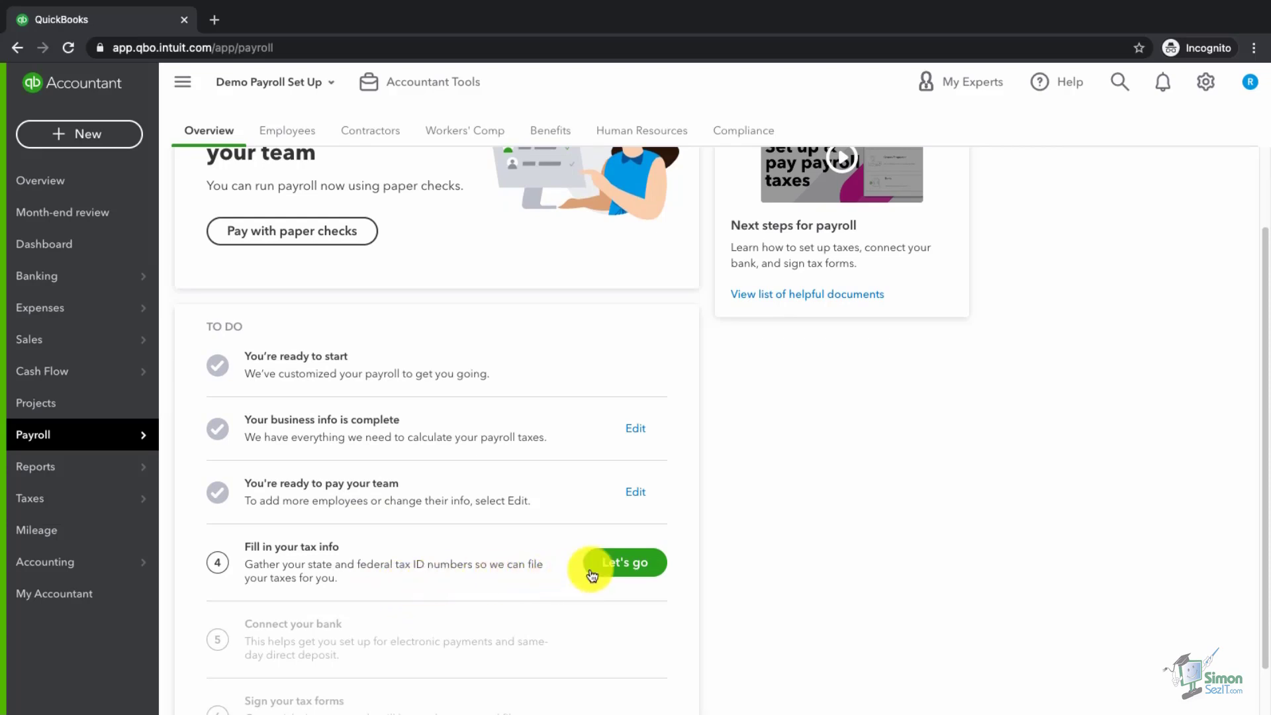
left_click(631, 566)
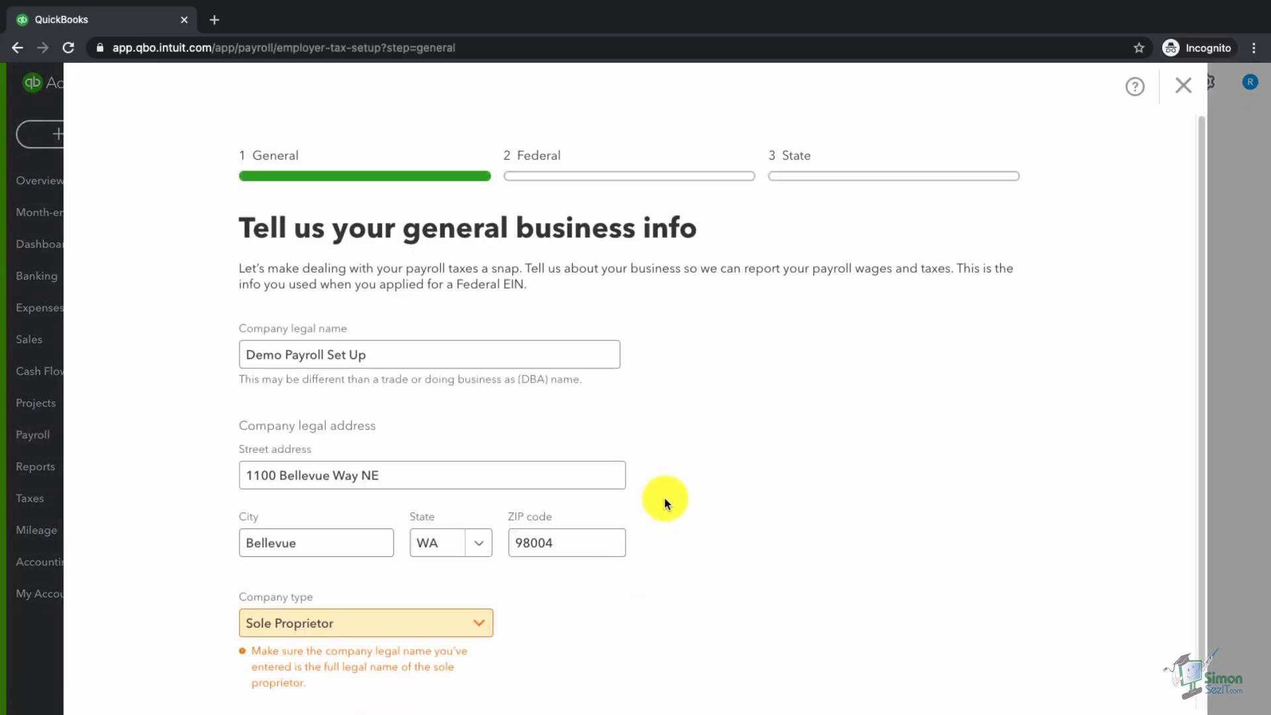
scroll(692, 494, "down", 1)
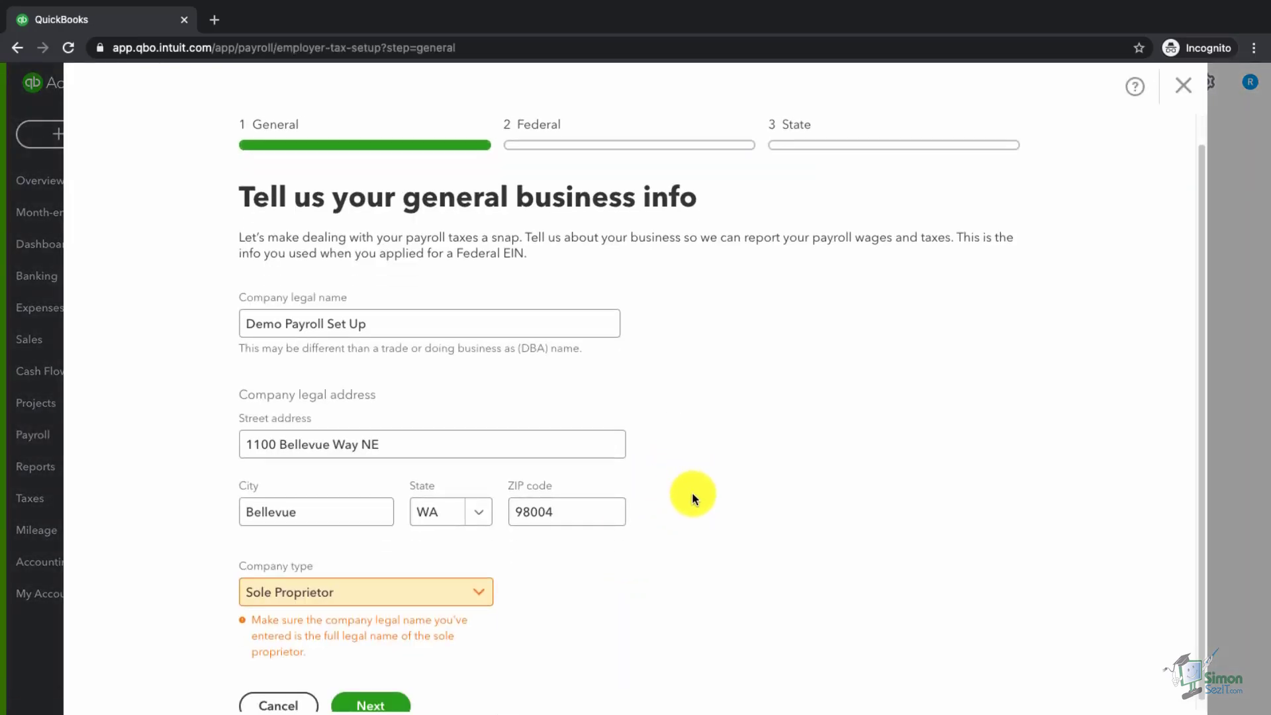
left_click(424, 329)
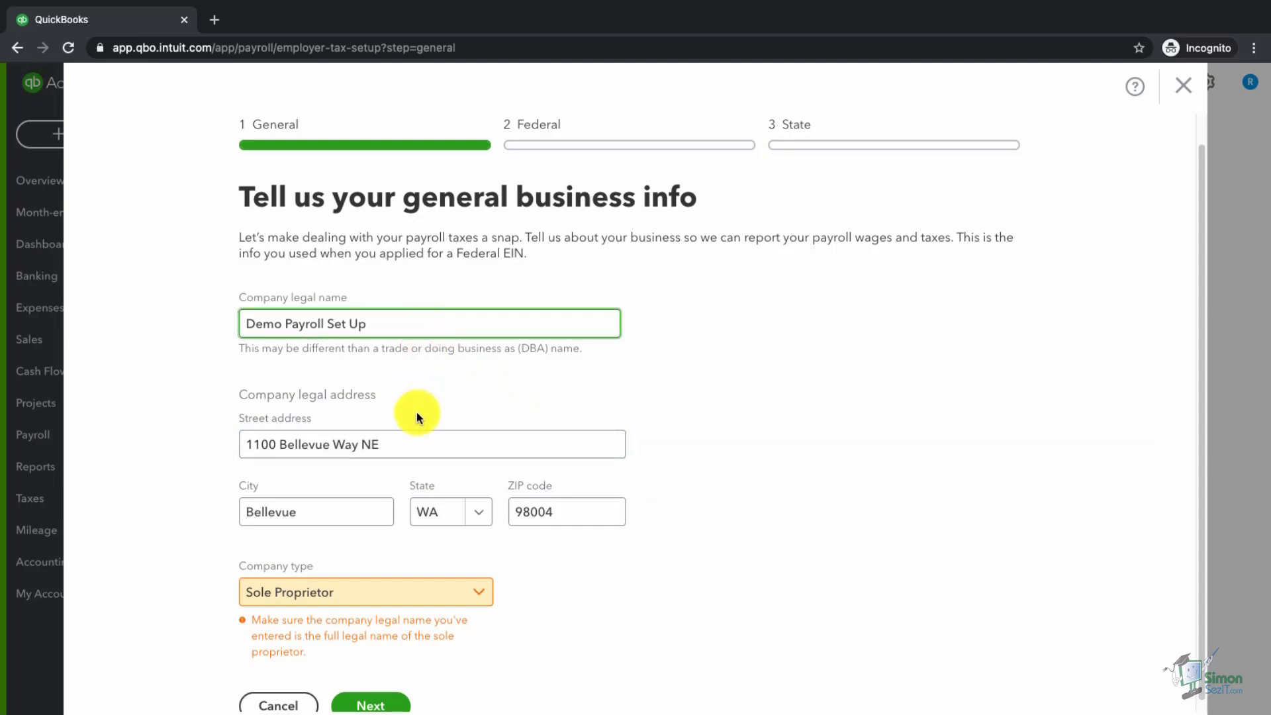
- Keep Sole Proprietor as the company type and advance to the federal tax step
scroll(423, 462, "down", 1)
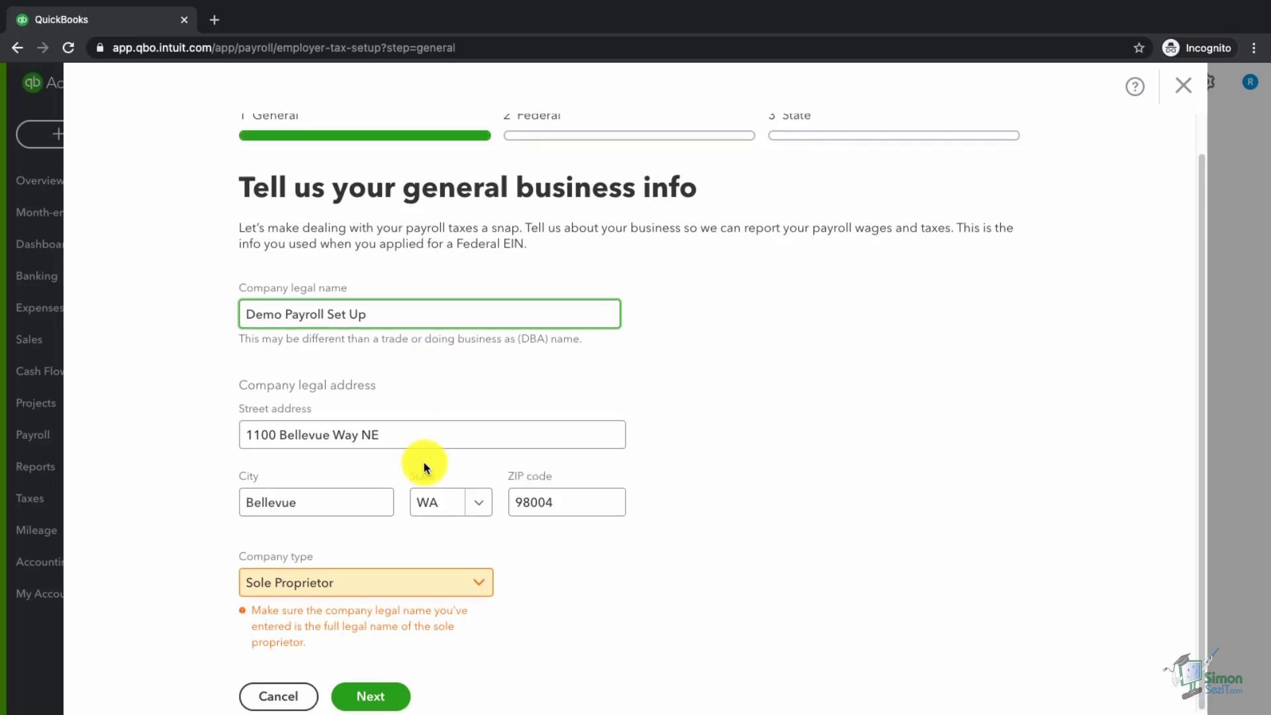
left_click(482, 590)
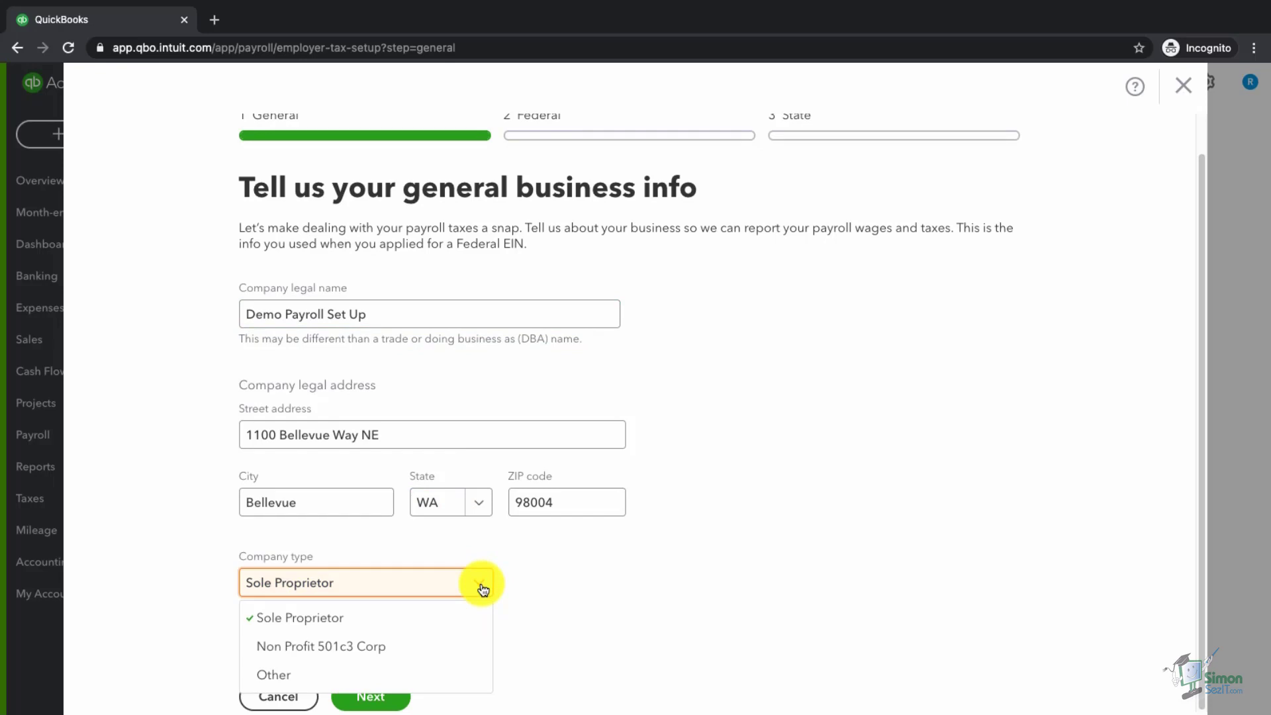
left_click(445, 622)
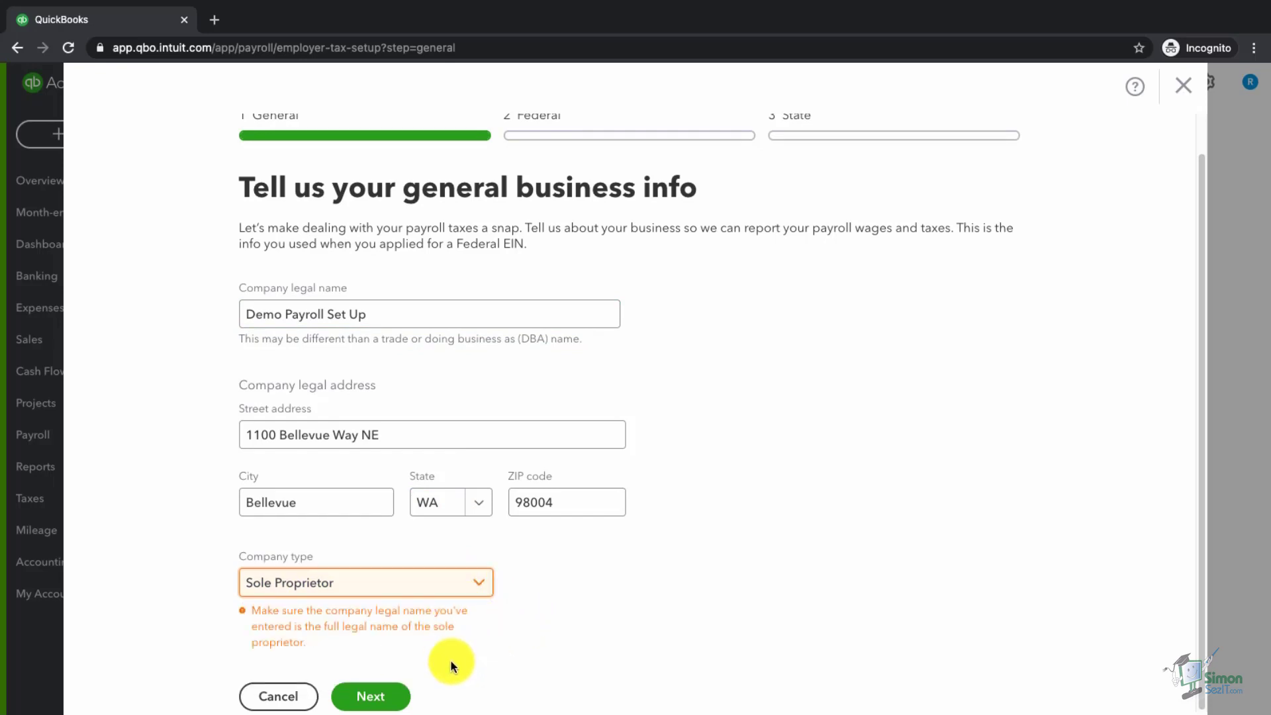
left_click(371, 699)
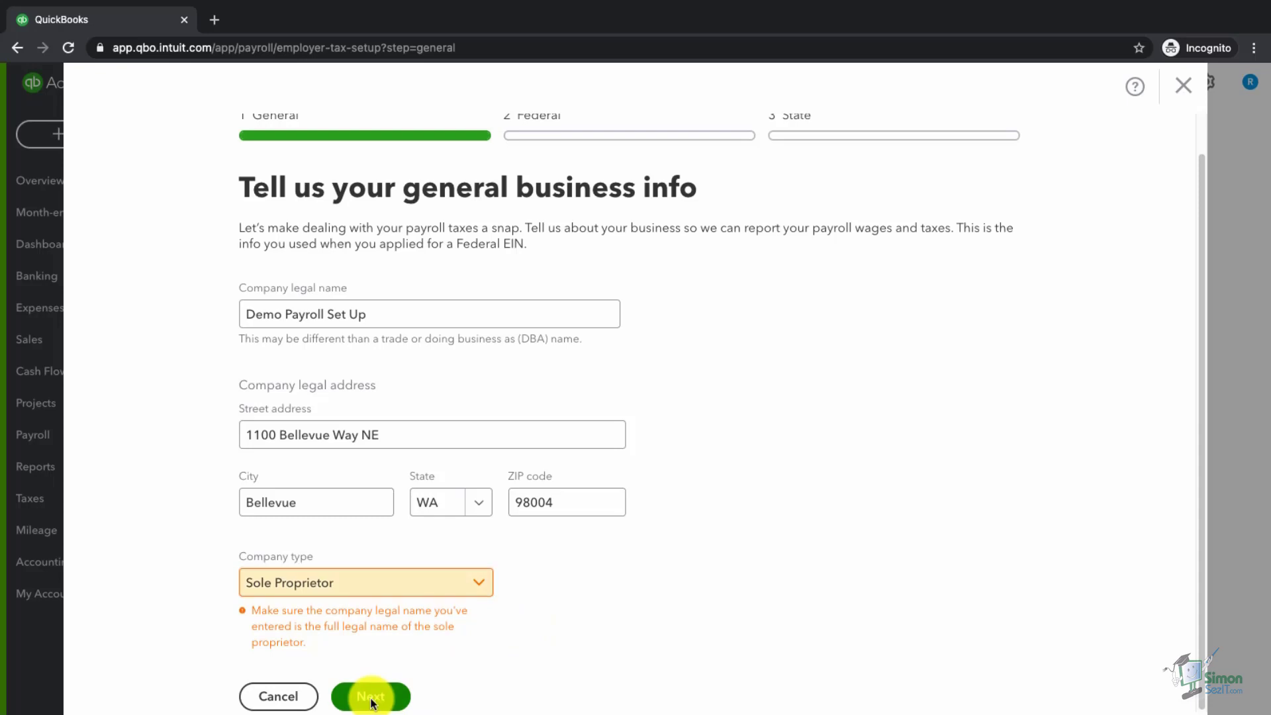
left_click(344, 384)
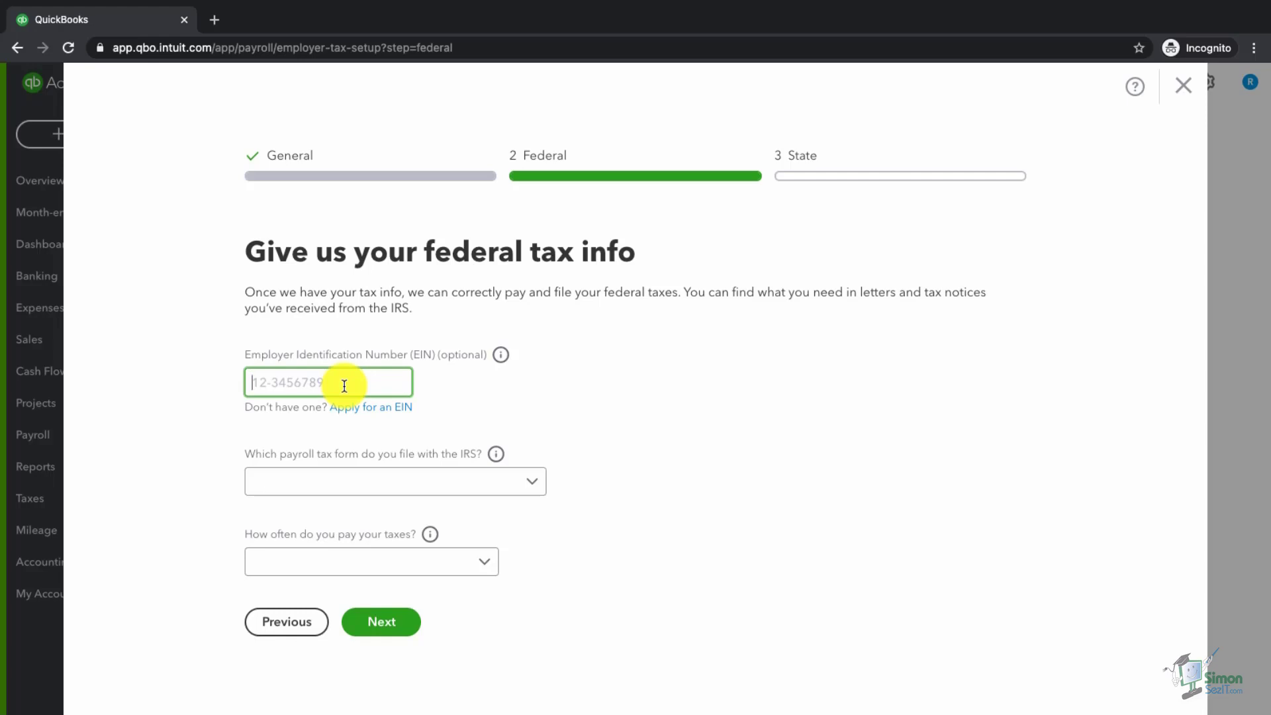
- Enter the employer's EIN and choose Form 941 each quarter as the filing form
type("12-3456987")
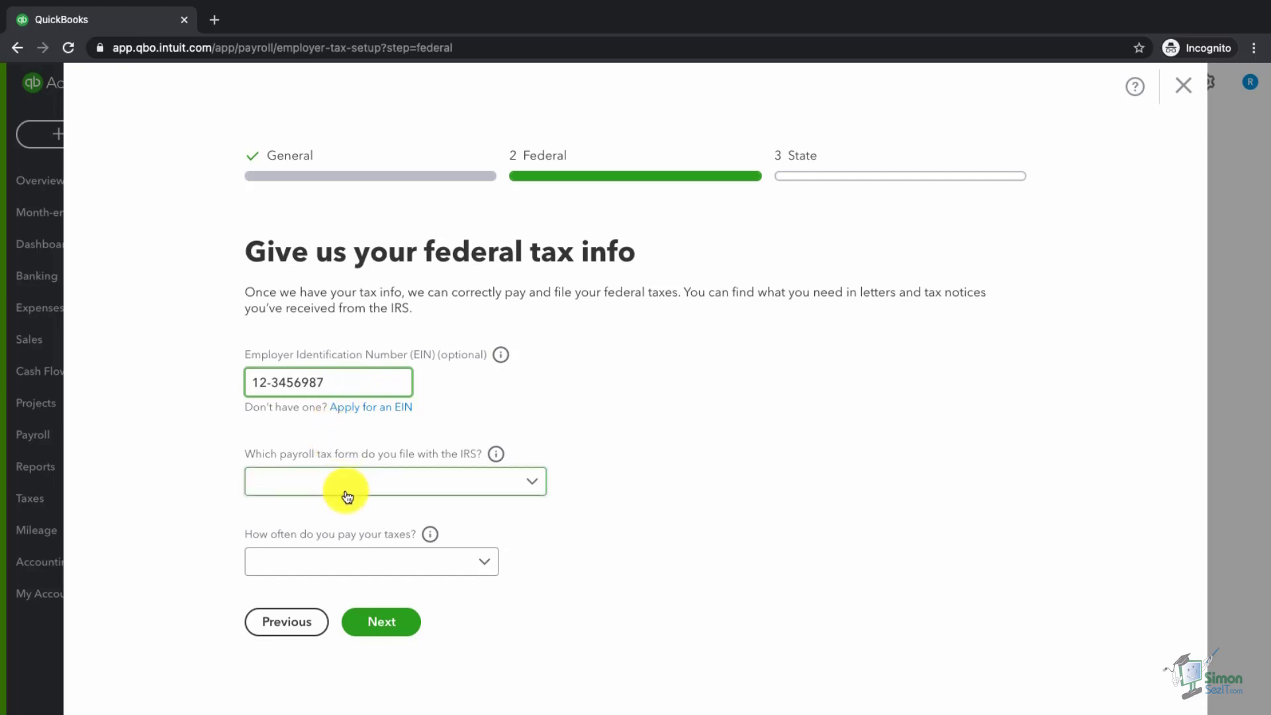
left_click(531, 492)
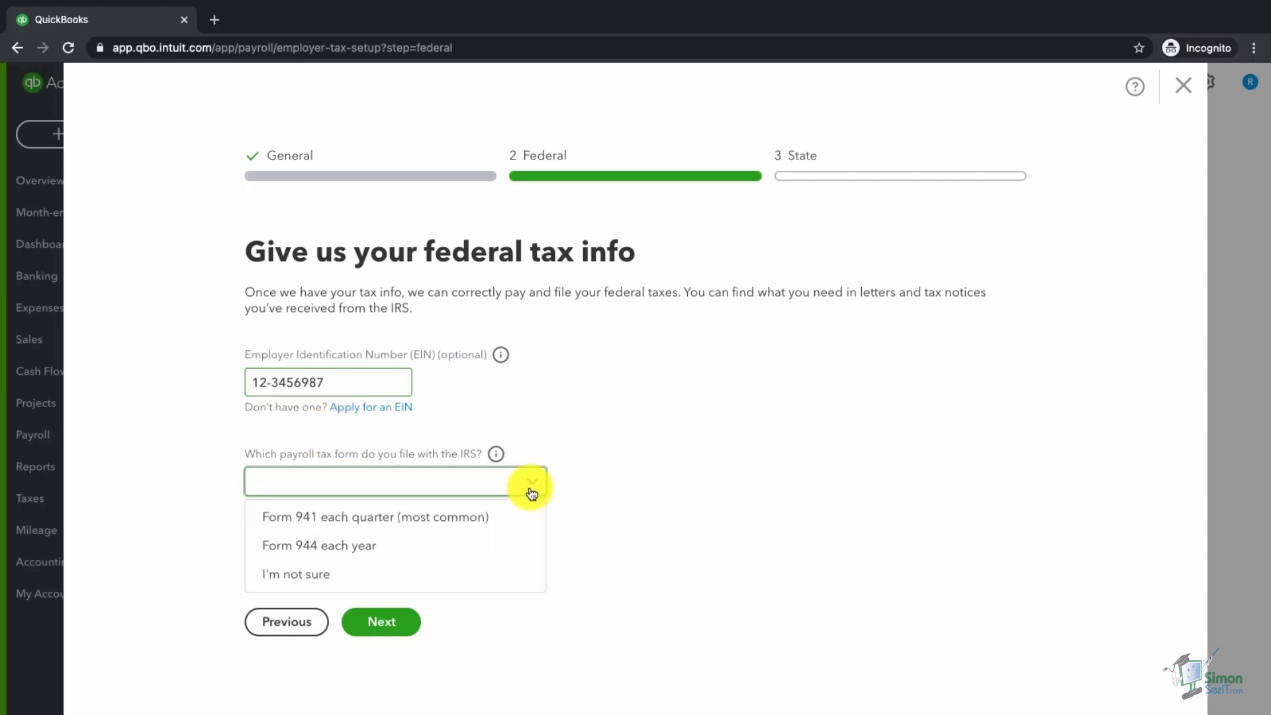
left_click(411, 525)
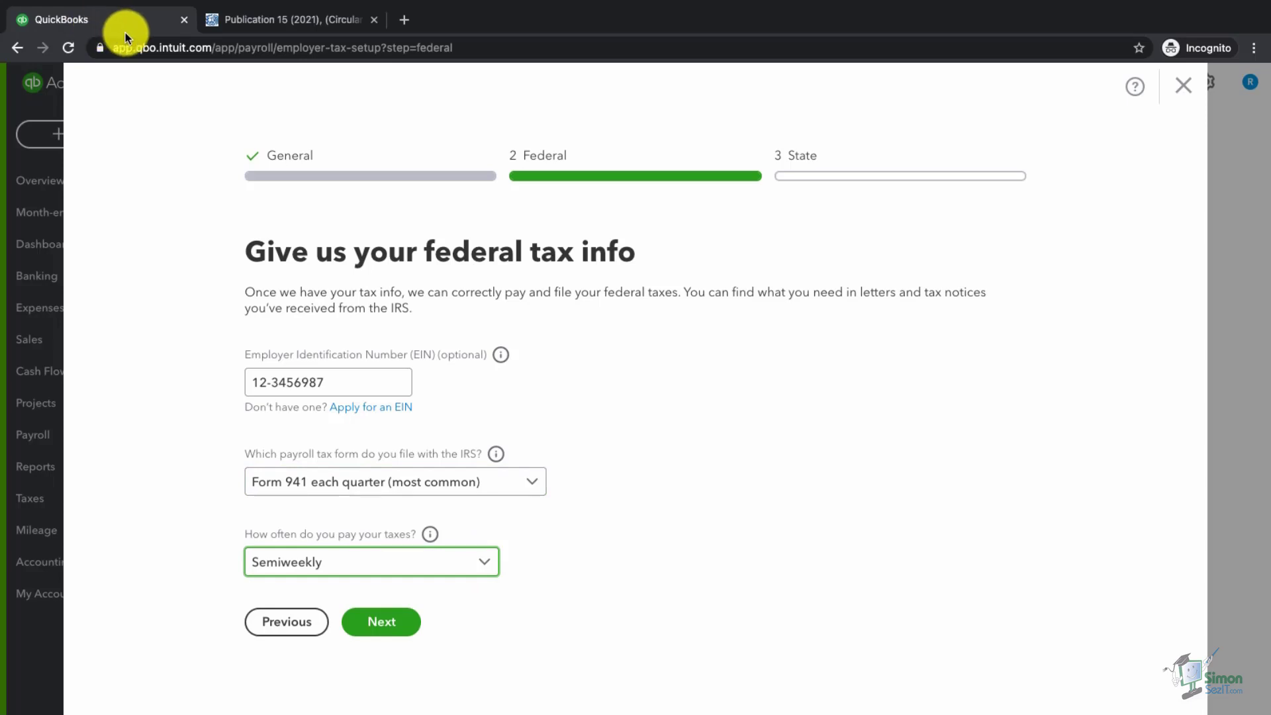
- Switch to IRS Publication 15 and jump to its When To Deposit section
left_click(279, 24)
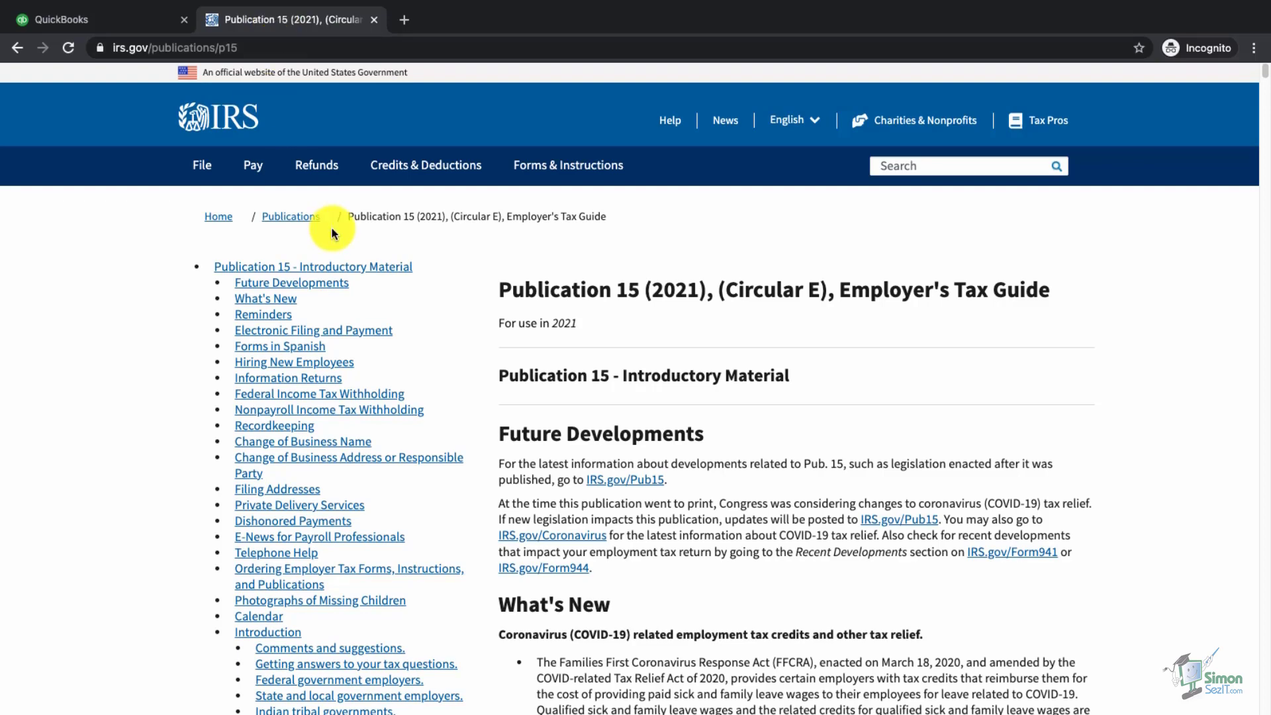
scroll(130, 489, "down", 5)
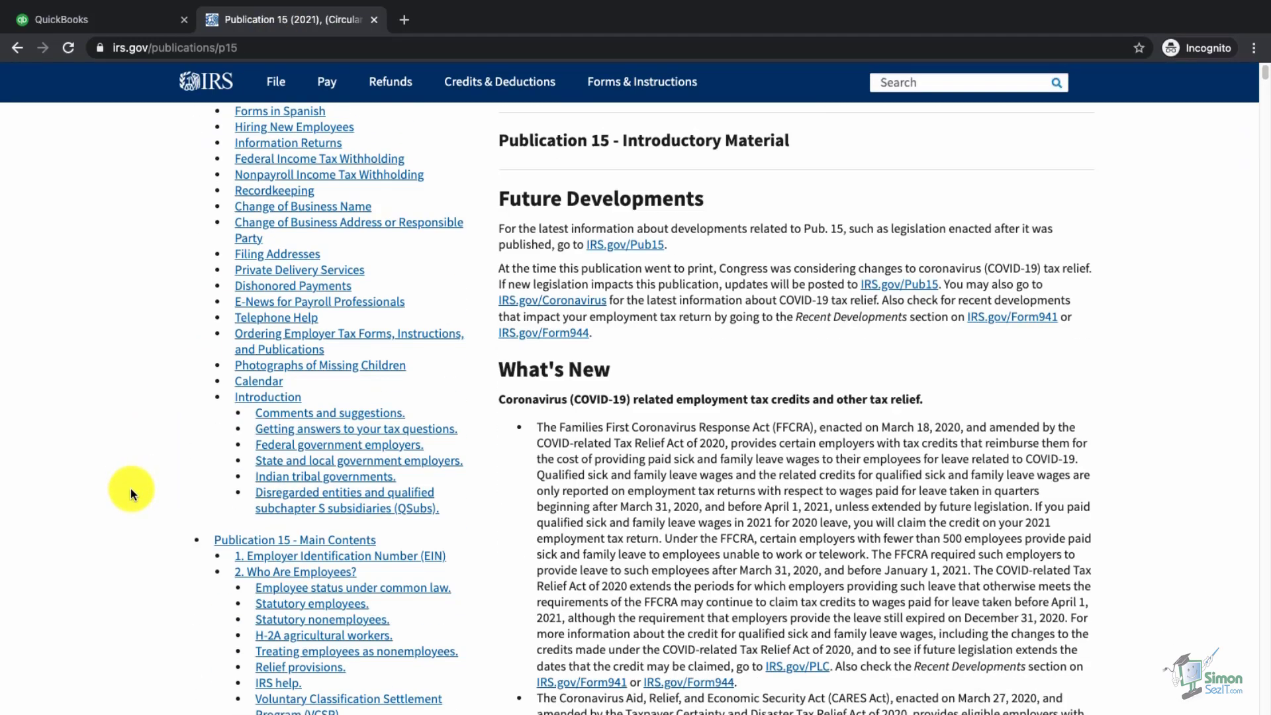
scroll(130, 489, "down", 20)
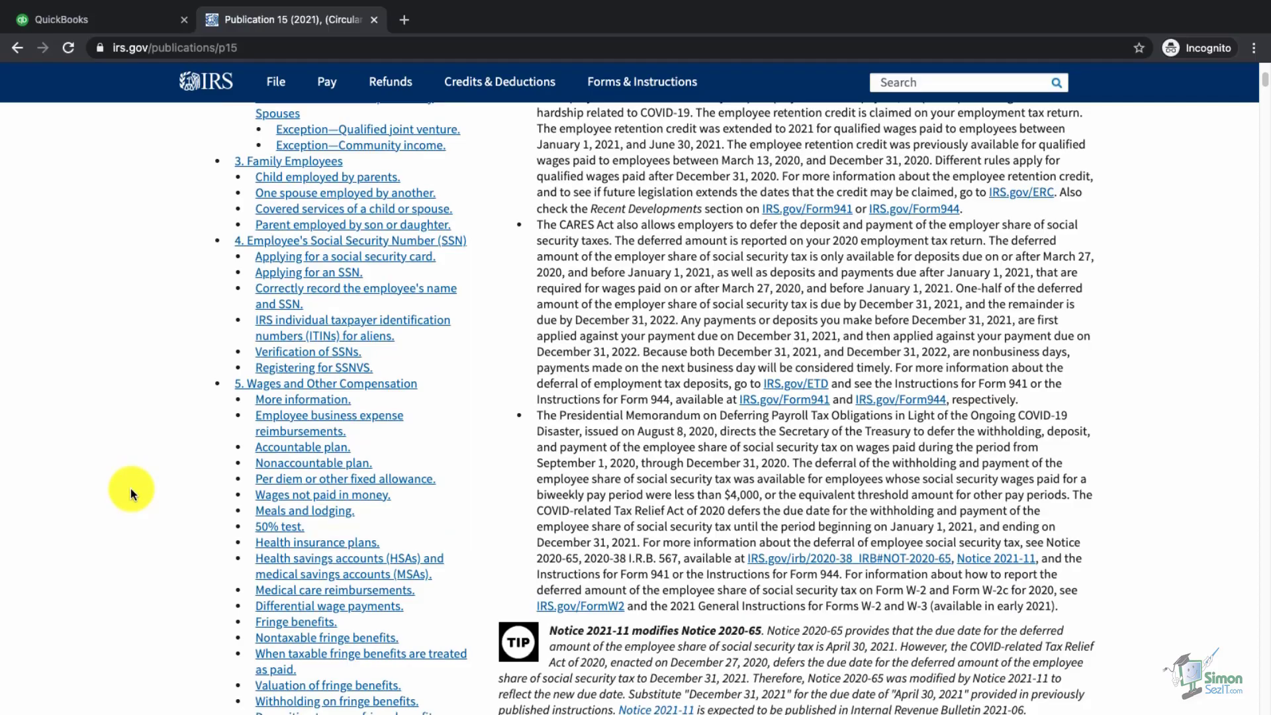
scroll(129, 488, "down", 20)
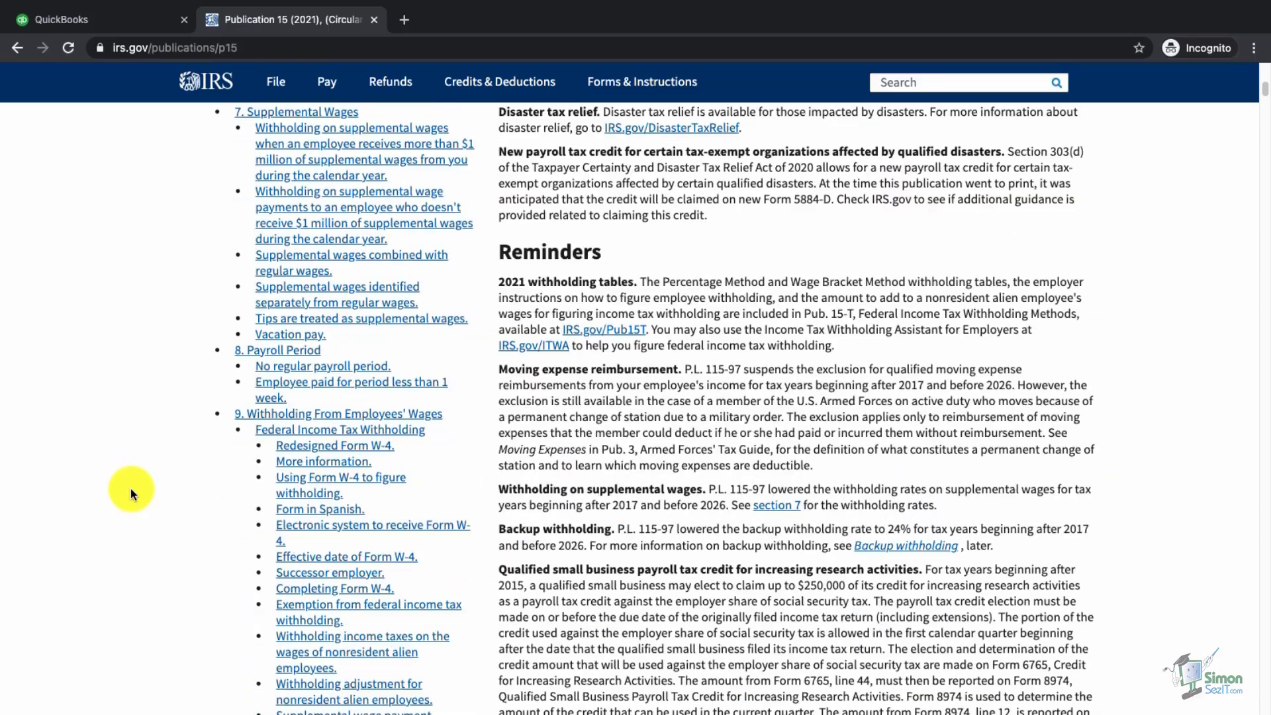
scroll(130, 488, "down", 15)
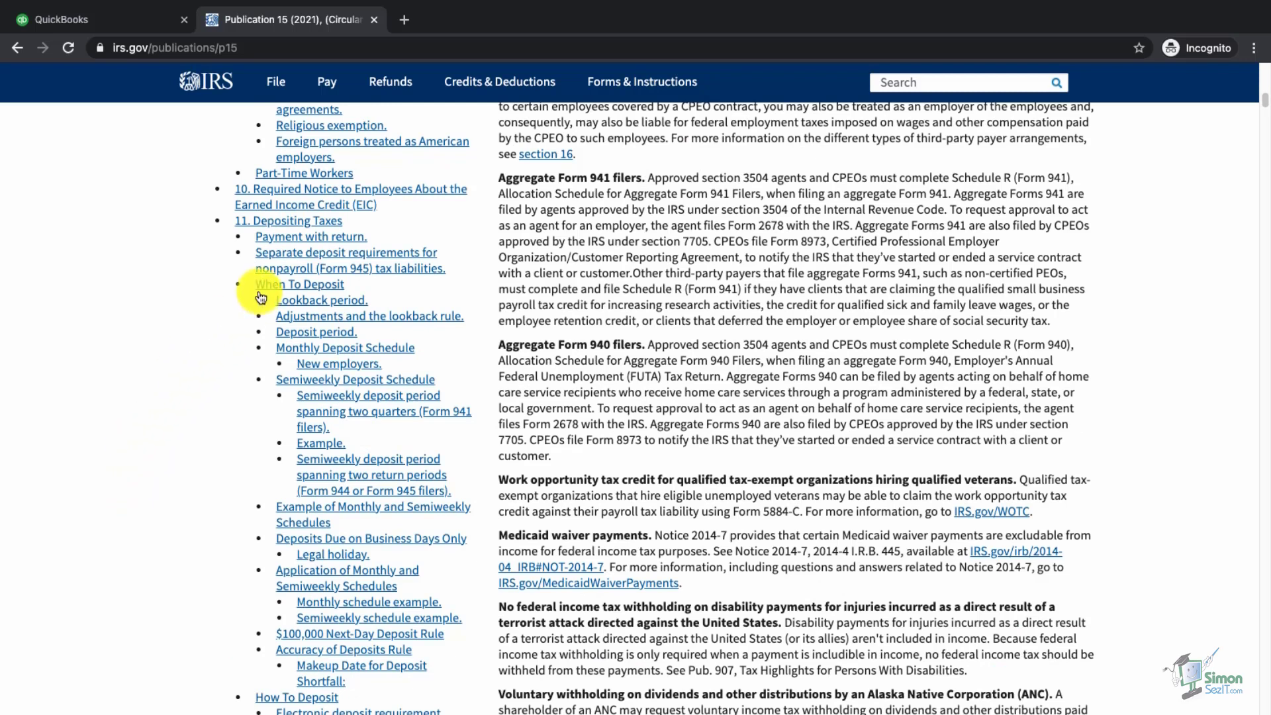
left_click(297, 284)
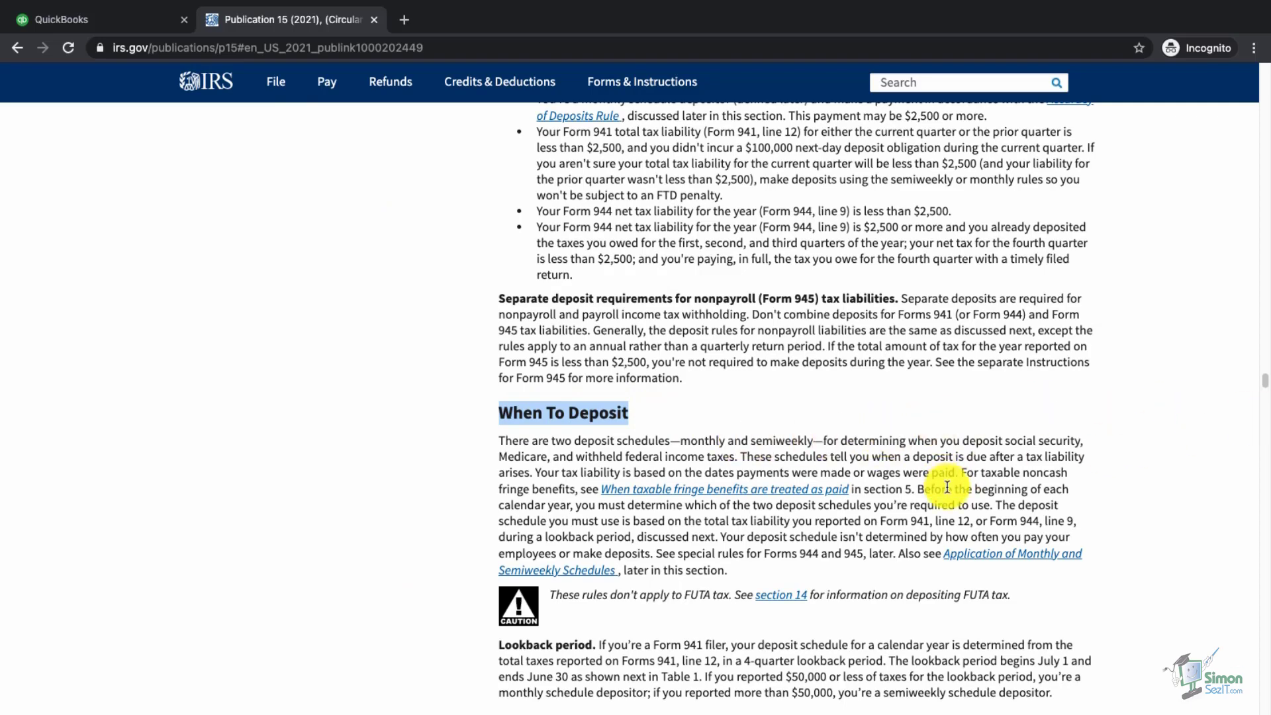
- Read the deposit schedule and late-deposit penalty rules, then close Publication 15
scroll(945, 486, "down", 4)
scroll(947, 487, "down", 10)
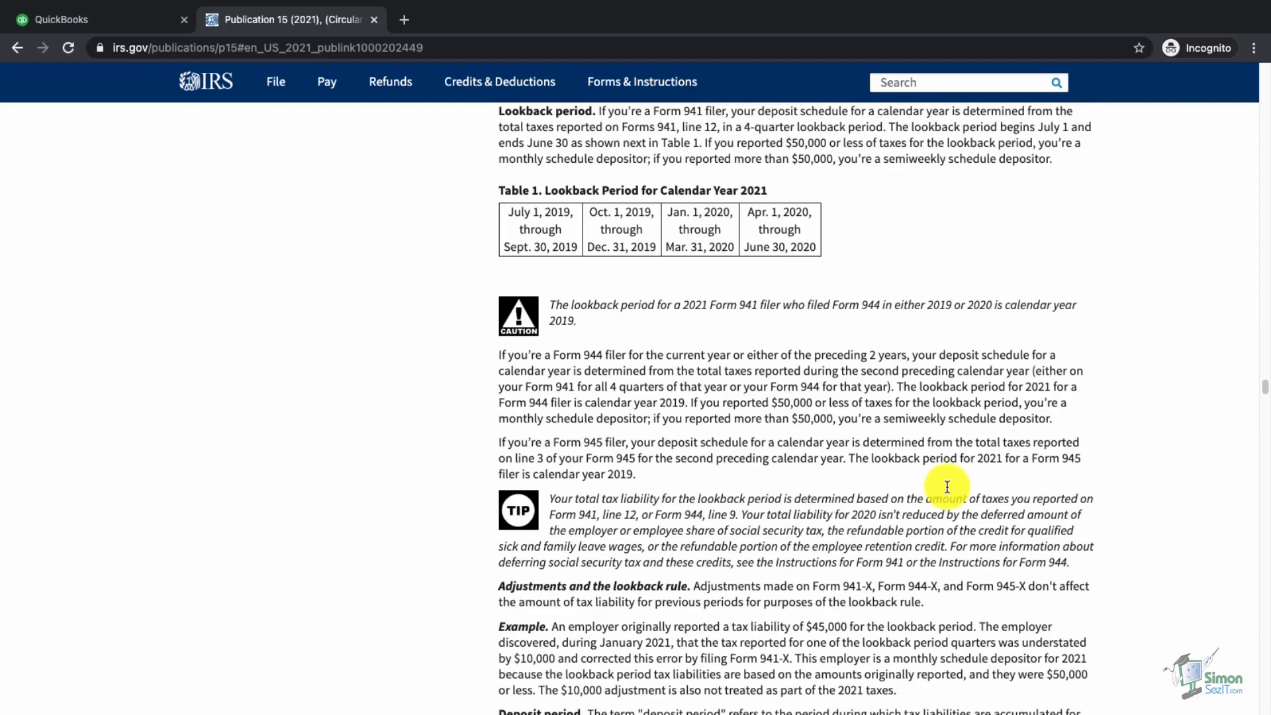
scroll(947, 487, "down", 4)
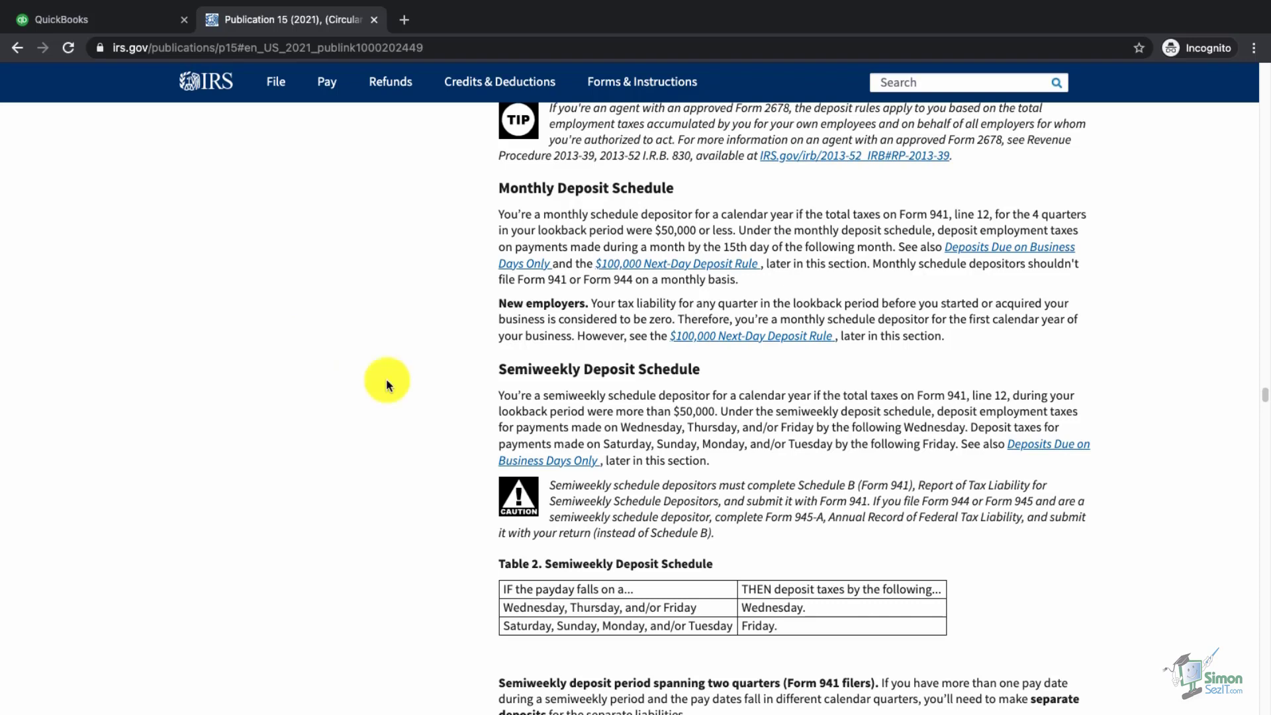
scroll(387, 379, "down", 5)
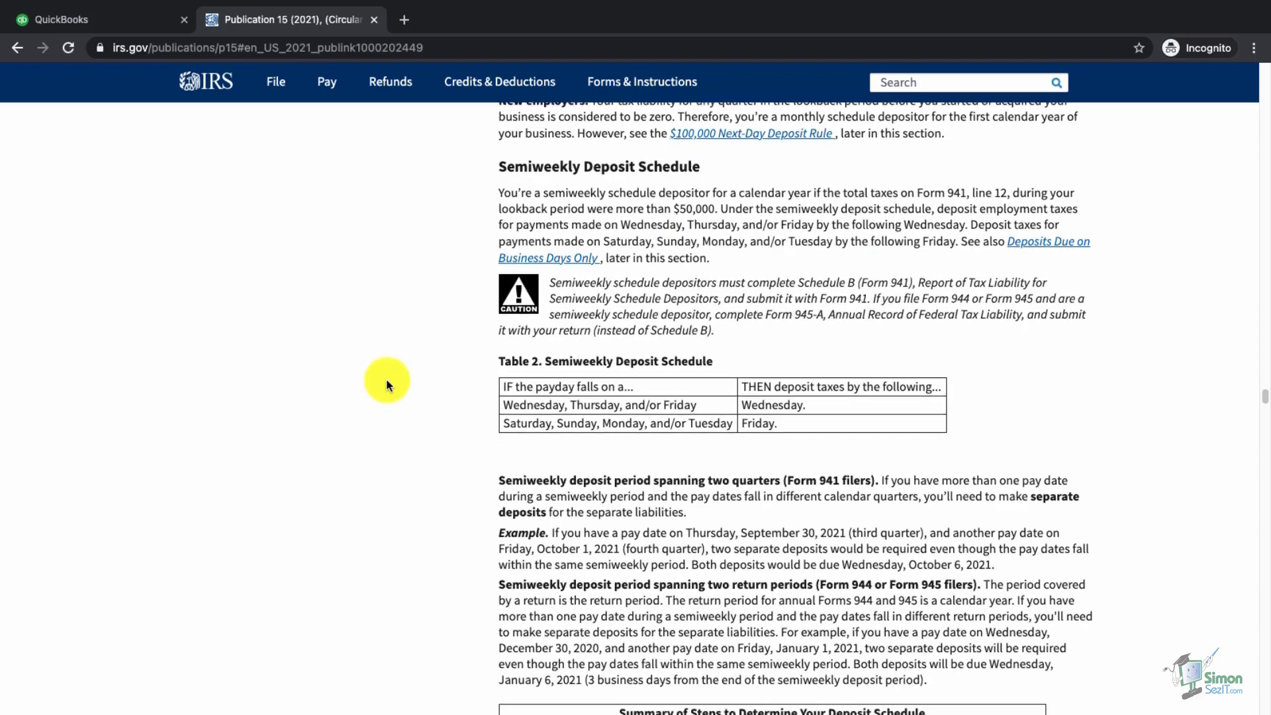
scroll(387, 379, "down", 13)
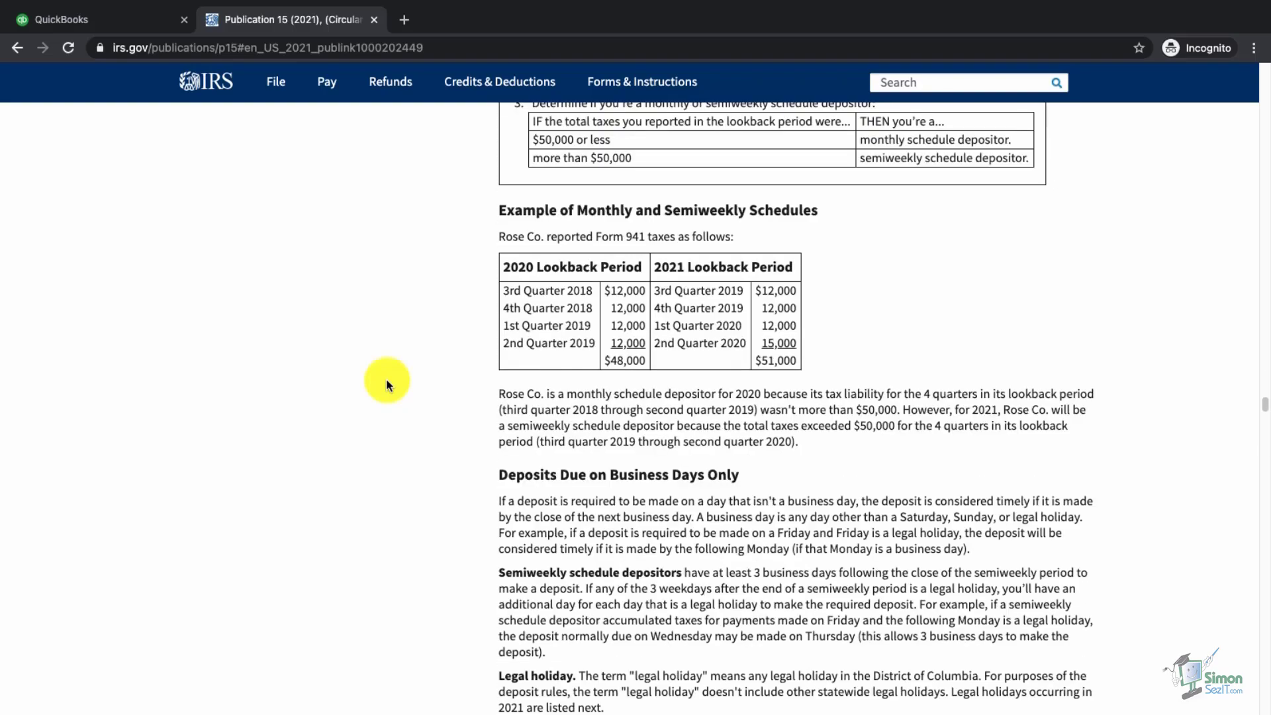
scroll(387, 378, "down", 14)
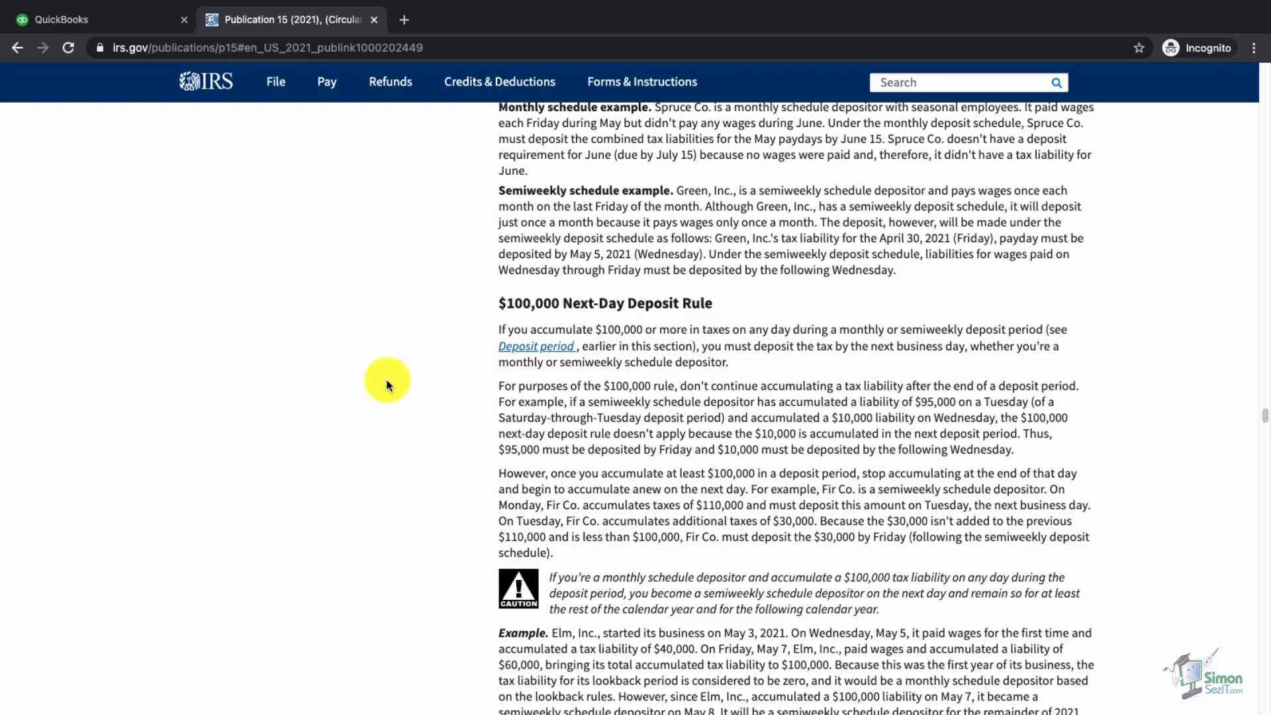
scroll(387, 379, "down", 20)
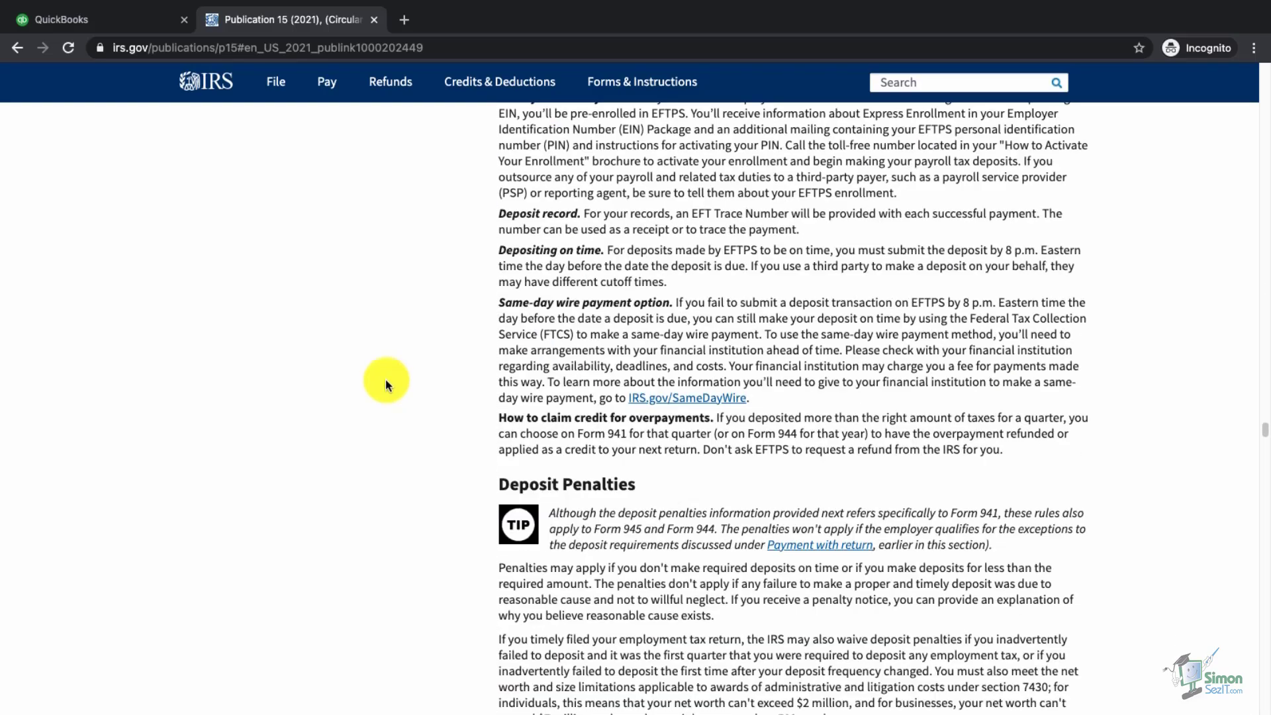
scroll(381, 384, "down", 4)
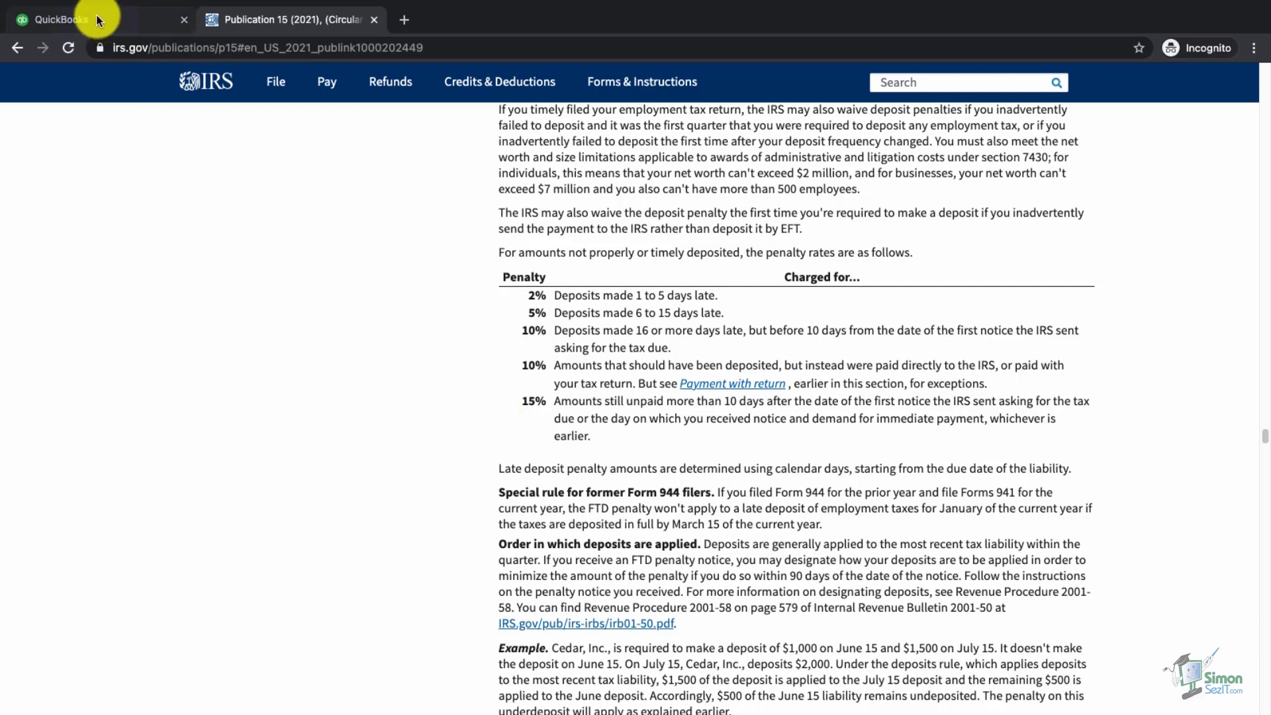
left_click(373, 20)
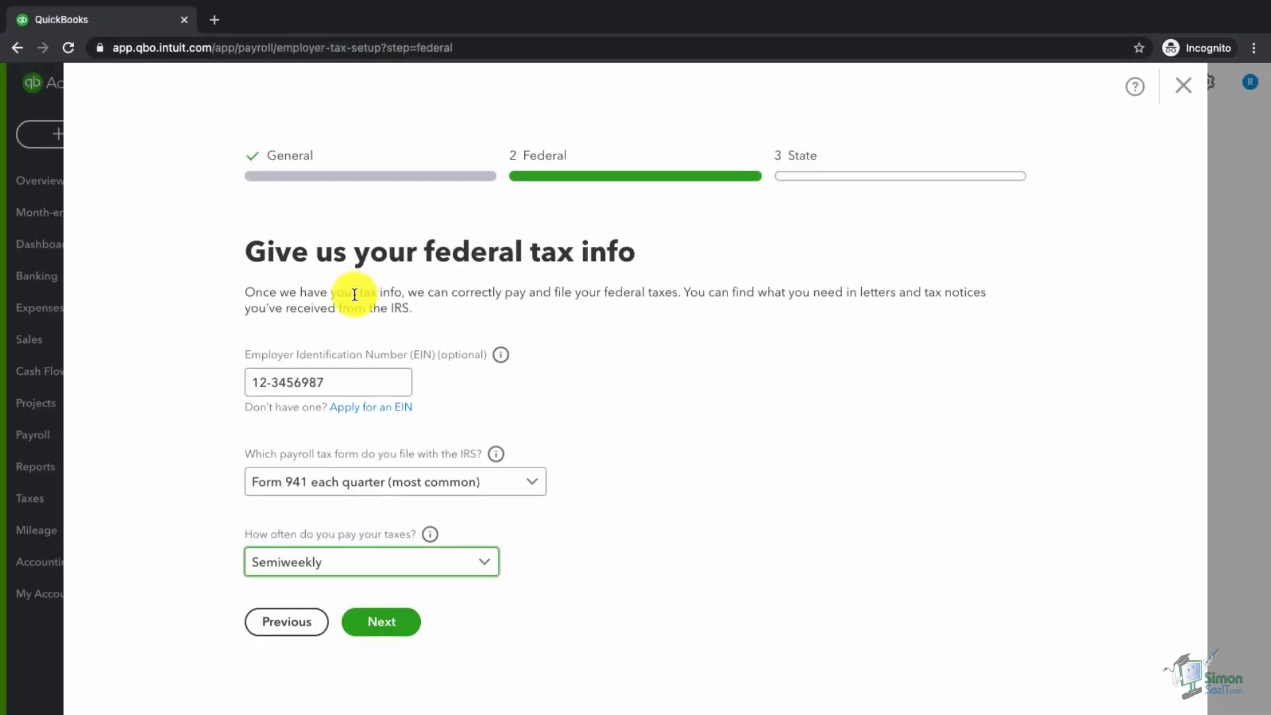
- Continue past the federal step with Form 941 quarterly and Semiweekly payments
left_click(397, 626)
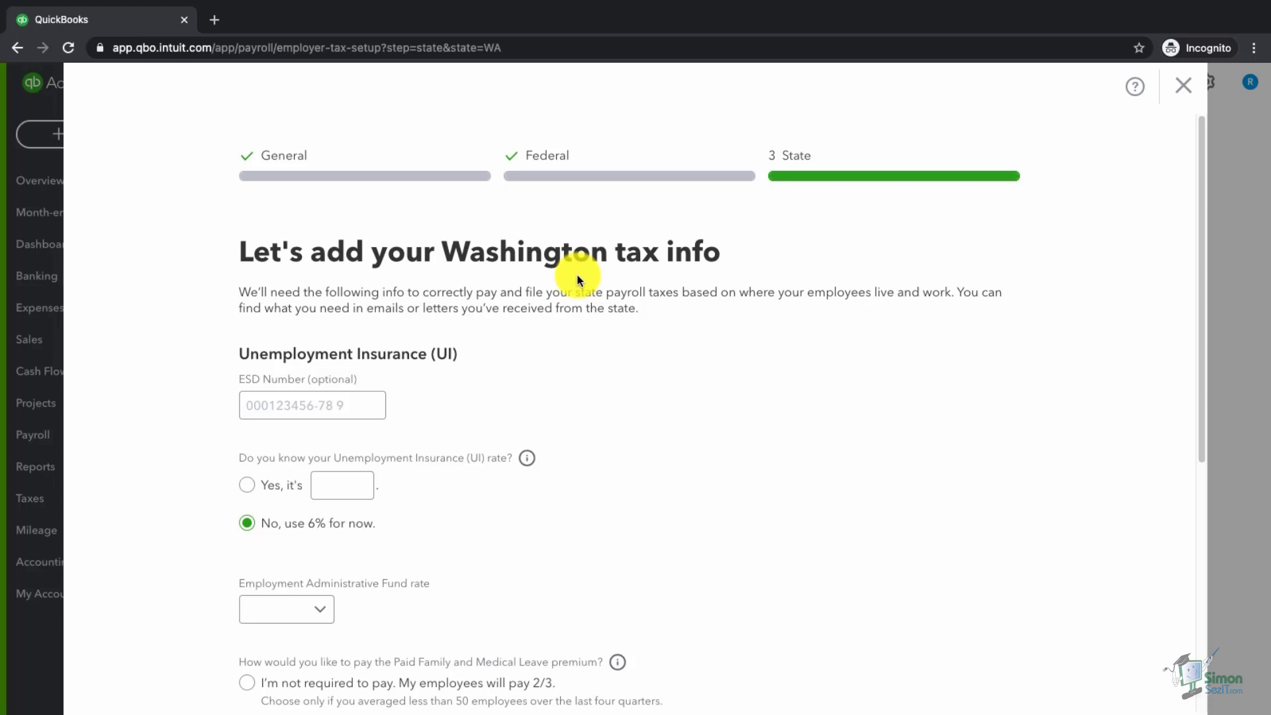
- Leave the Washington UI rate at 6% and set the Employment Administrative Fund rate to 0.02%
left_click(329, 412)
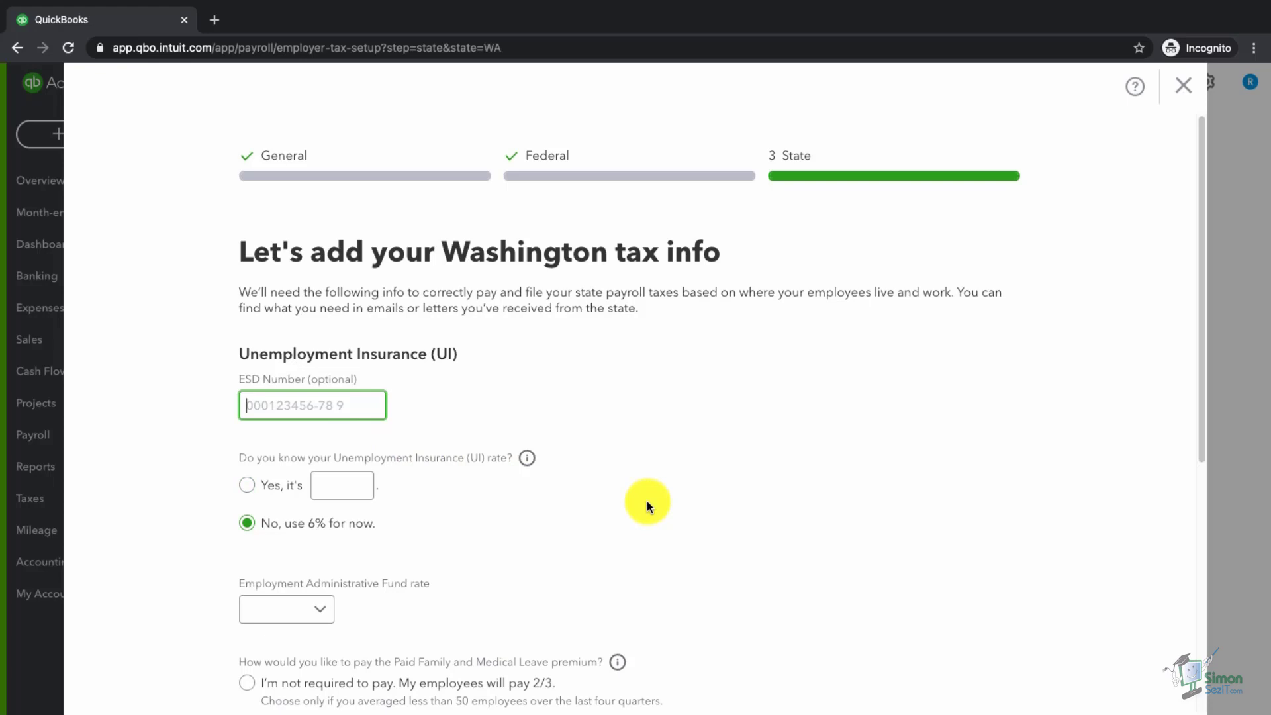
scroll(646, 502, "down", 2)
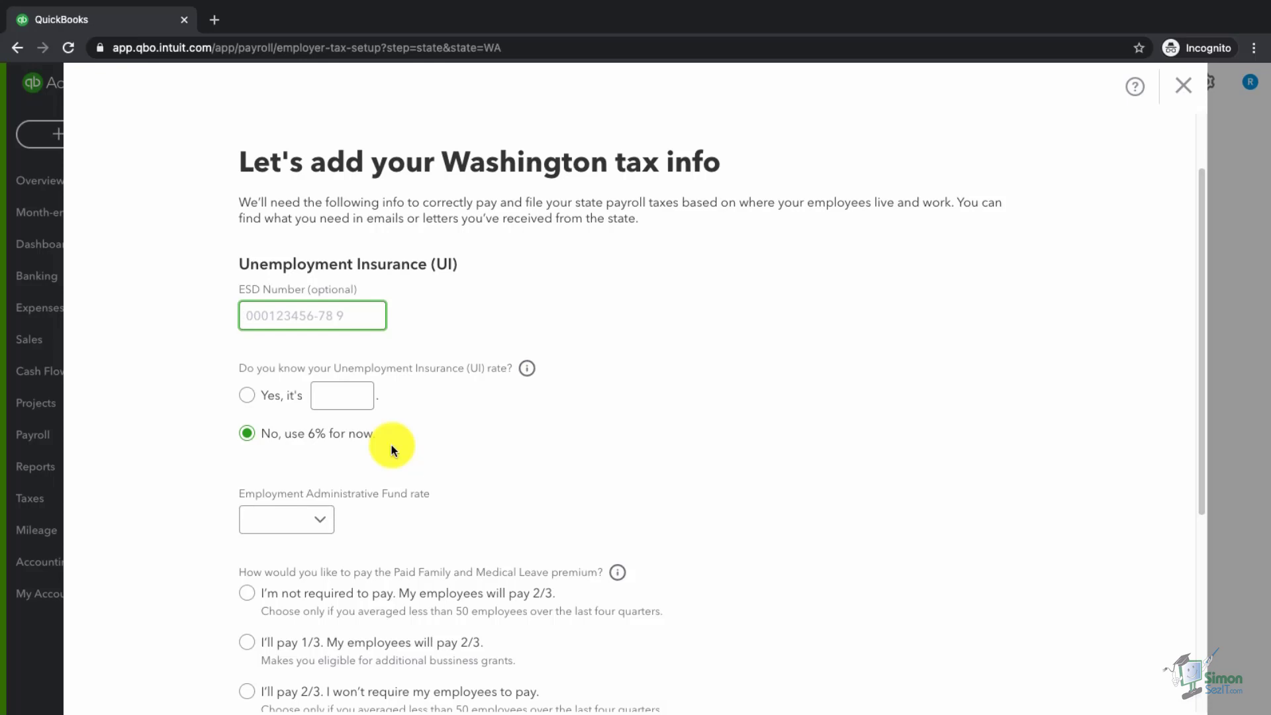
scroll(414, 488, "down", 2)
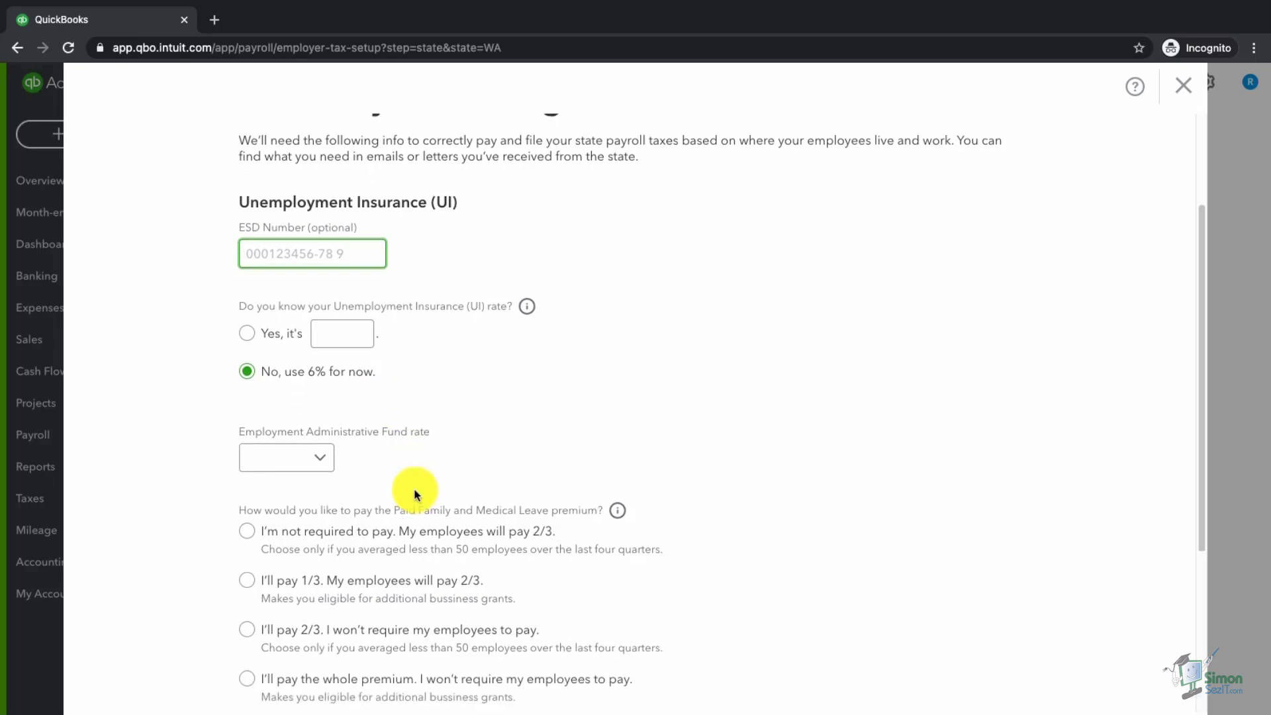
left_click(325, 469)
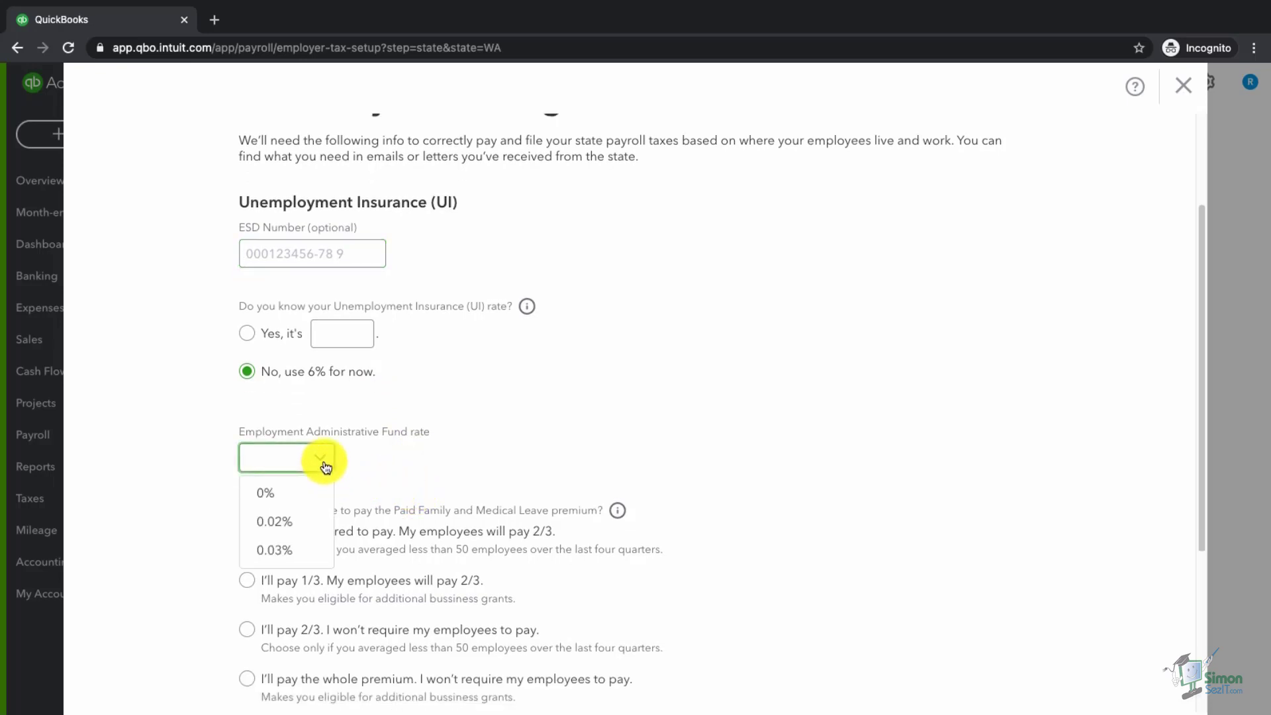
left_click(306, 520)
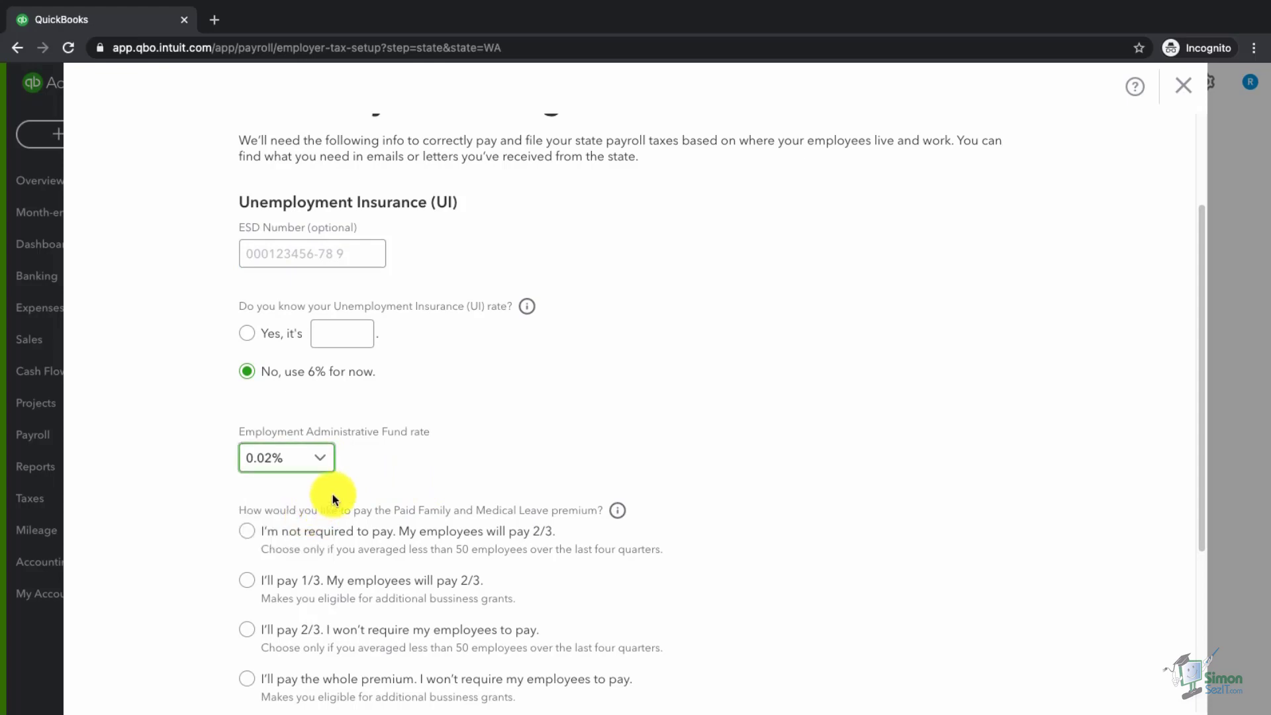
- Have the employer pay the whole leave premium, leave Account ID blank, and finish the Washington setup
scroll(331, 437, "down", 2)
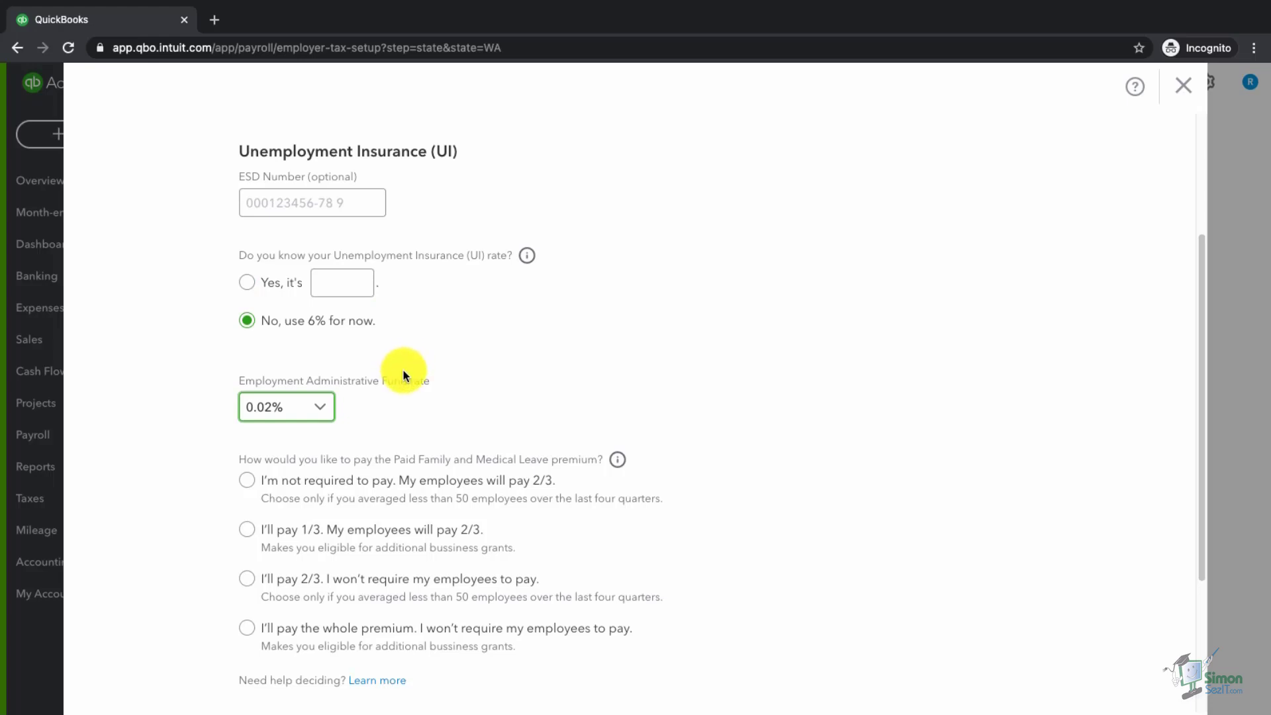
scroll(408, 377, "down", 2)
scroll(408, 377, "down", 3)
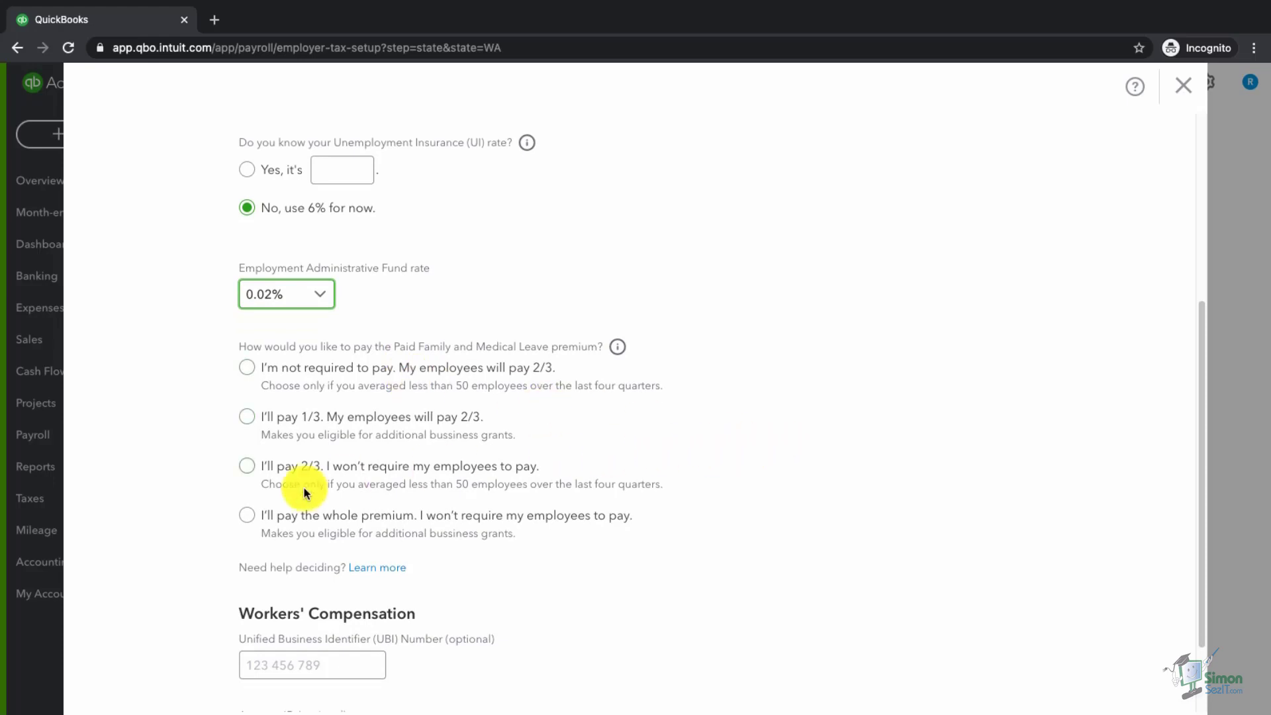
left_click(247, 518)
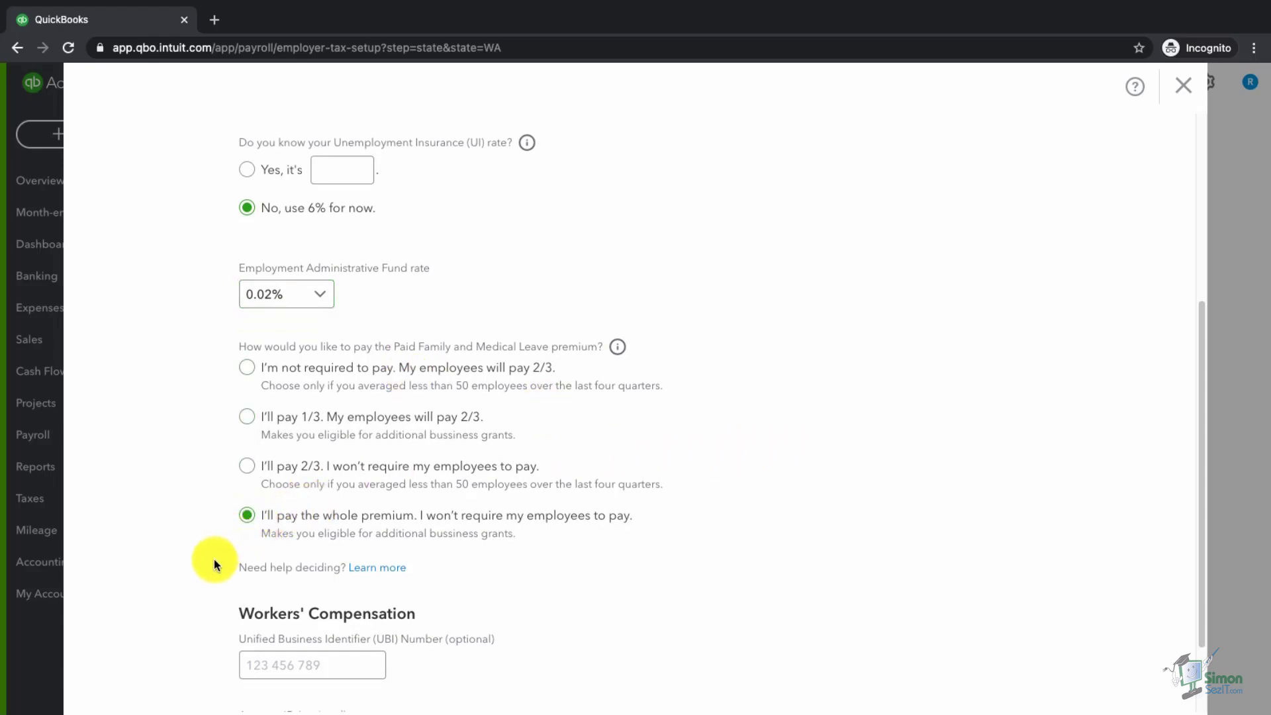
scroll(213, 559, "down", 3)
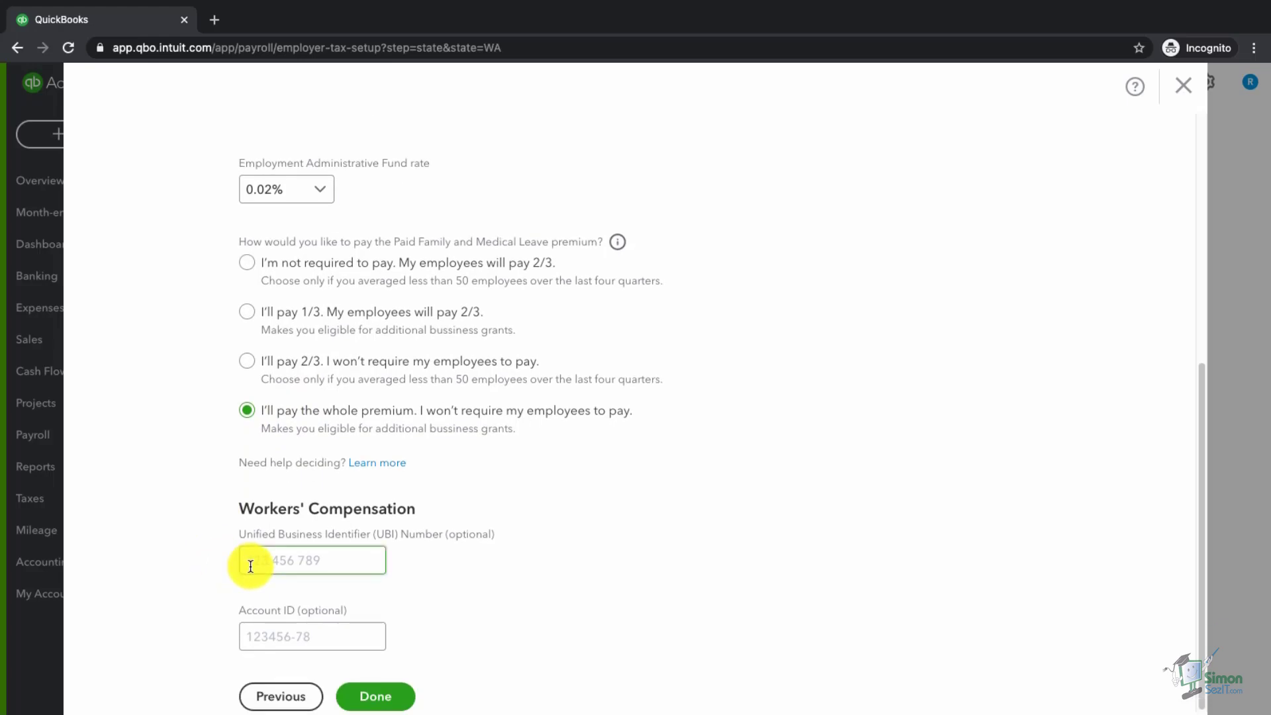
left_click(253, 628)
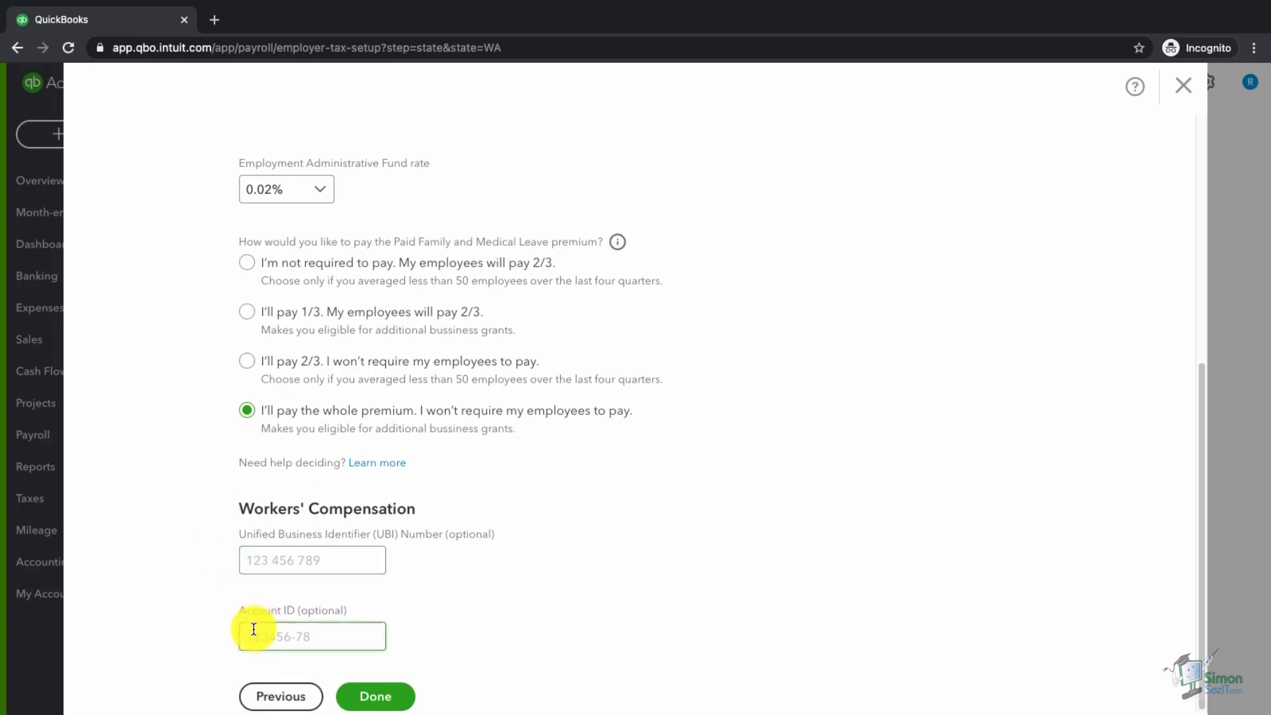
left_click(480, 613)
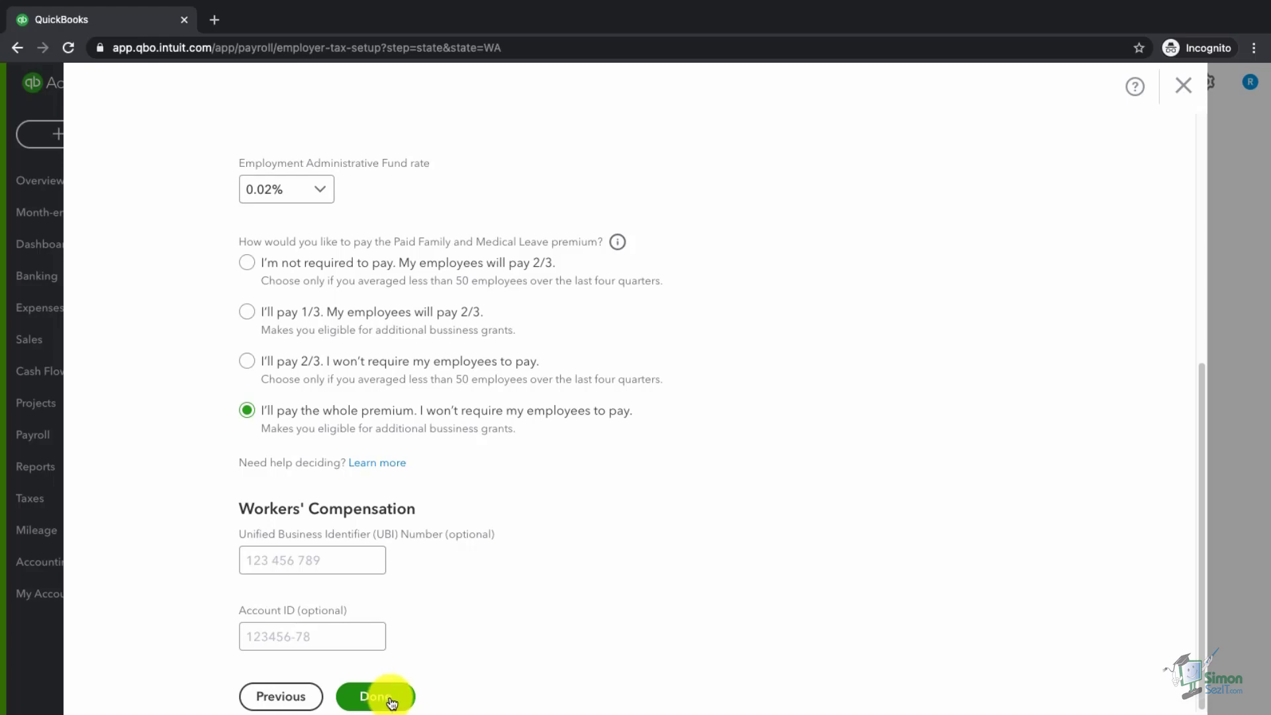
left_click(391, 702)
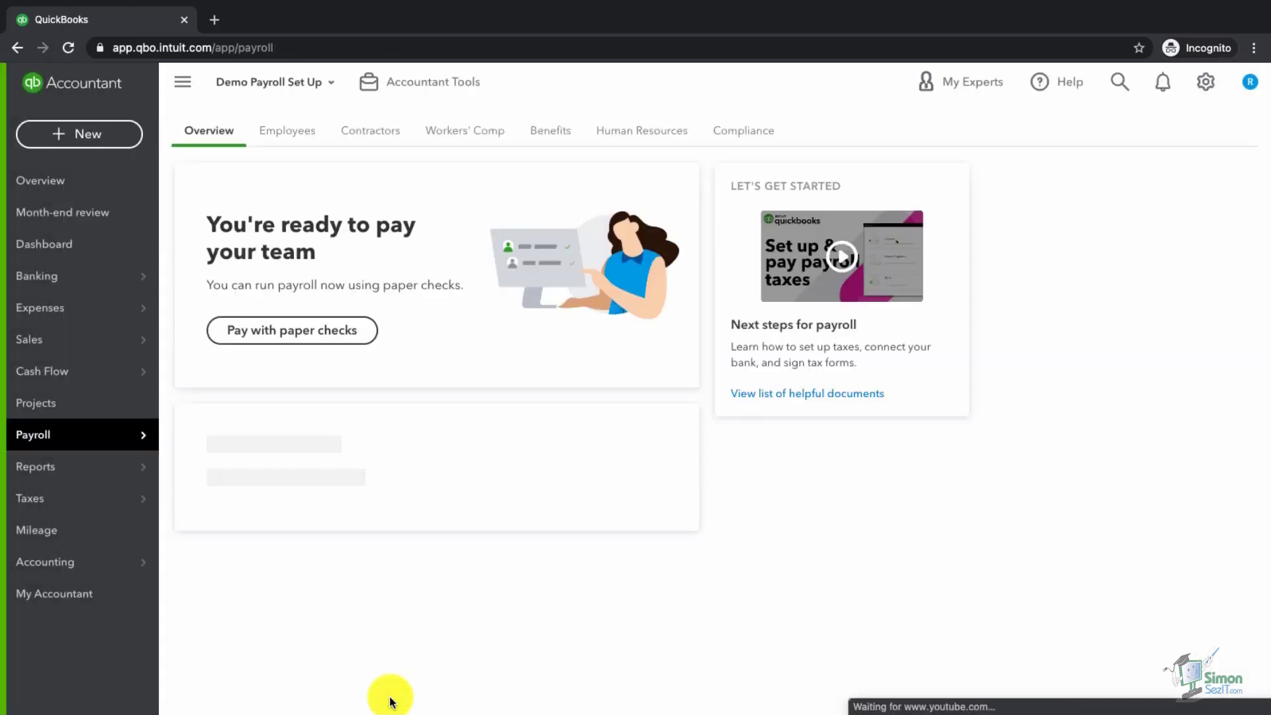
- Start the Connect your bank task from the Payroll overview To Do list
scroll(399, 658, "down", 1)
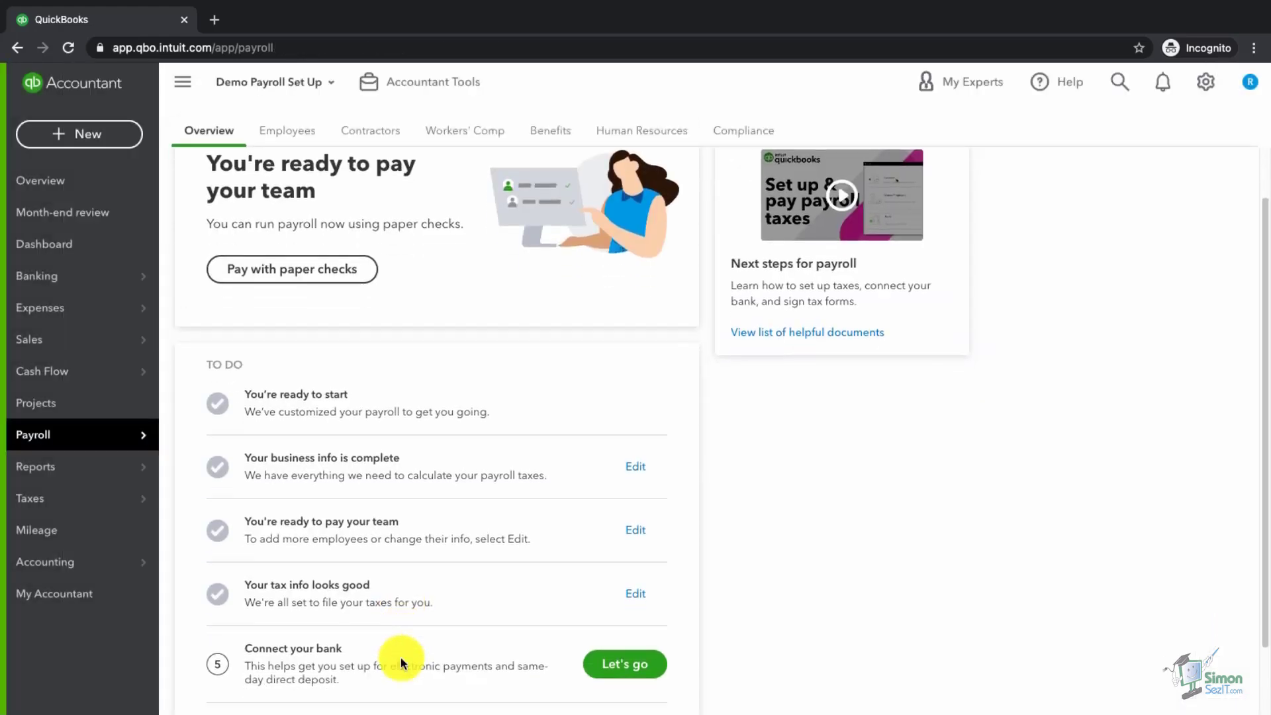
scroll(400, 657, "down", 1)
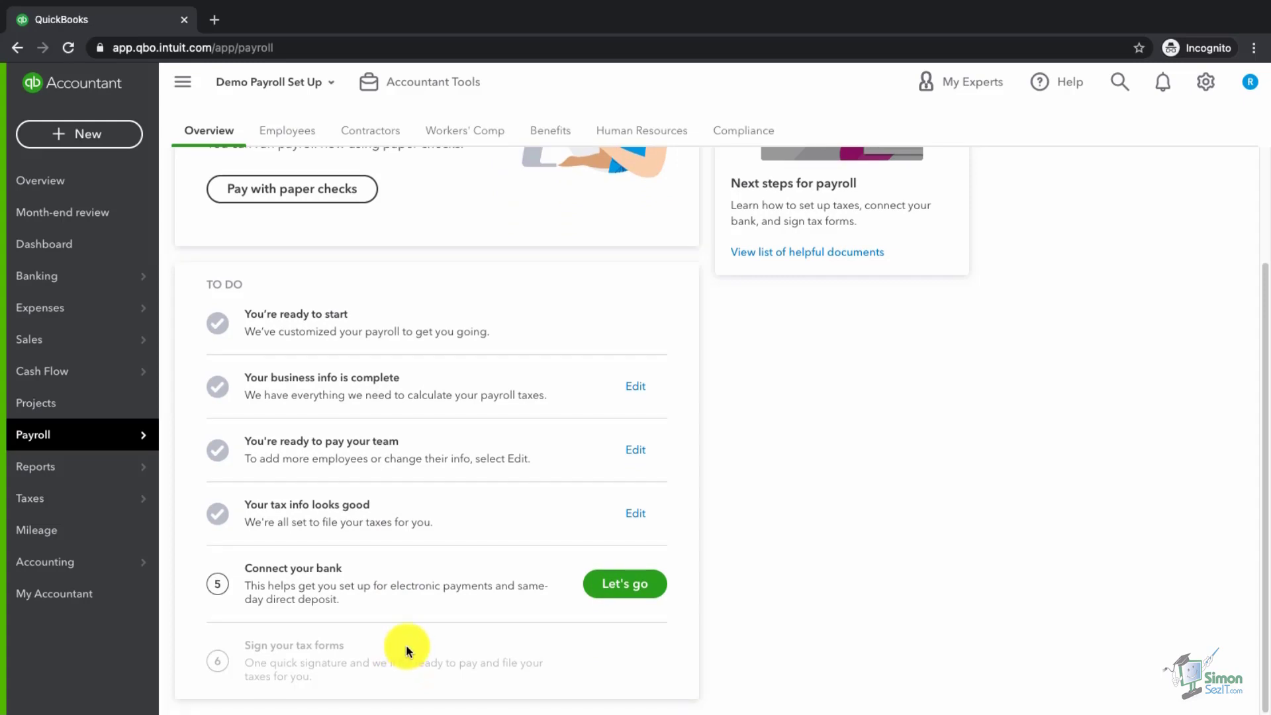
left_click(620, 589)
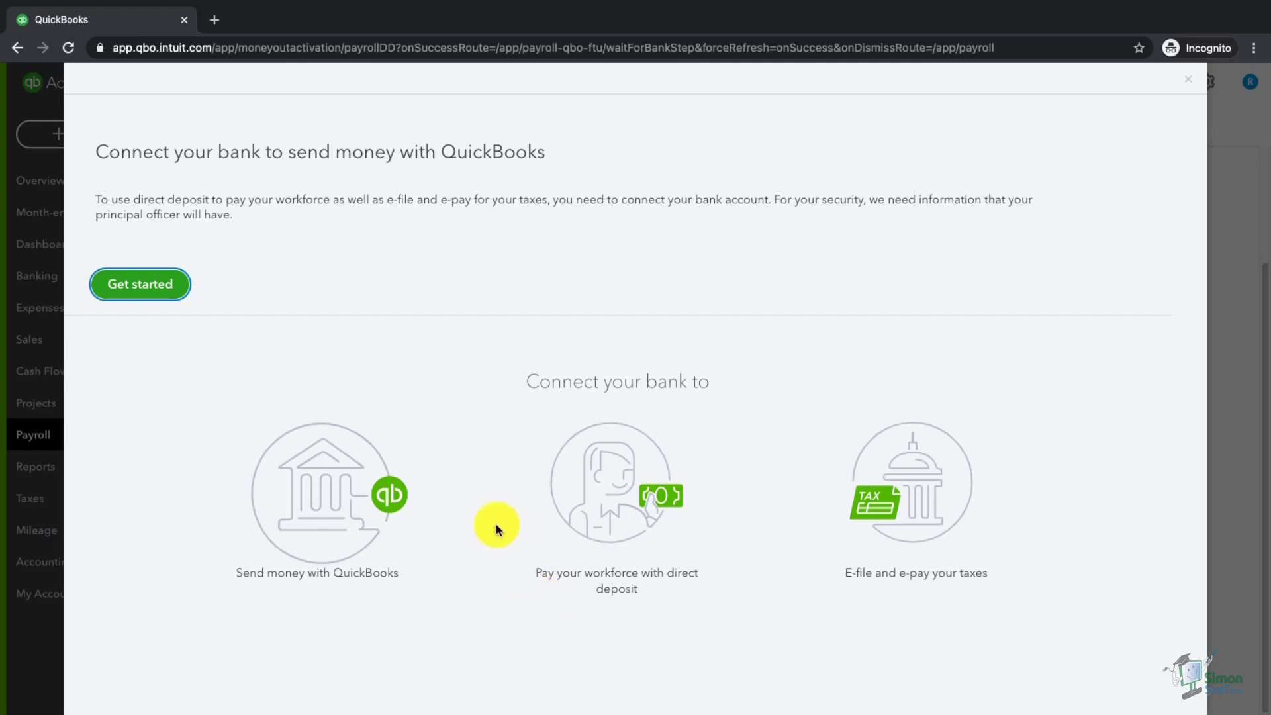
- Begin the direct deposit setup and add the suite number to the business address
left_click(149, 291)
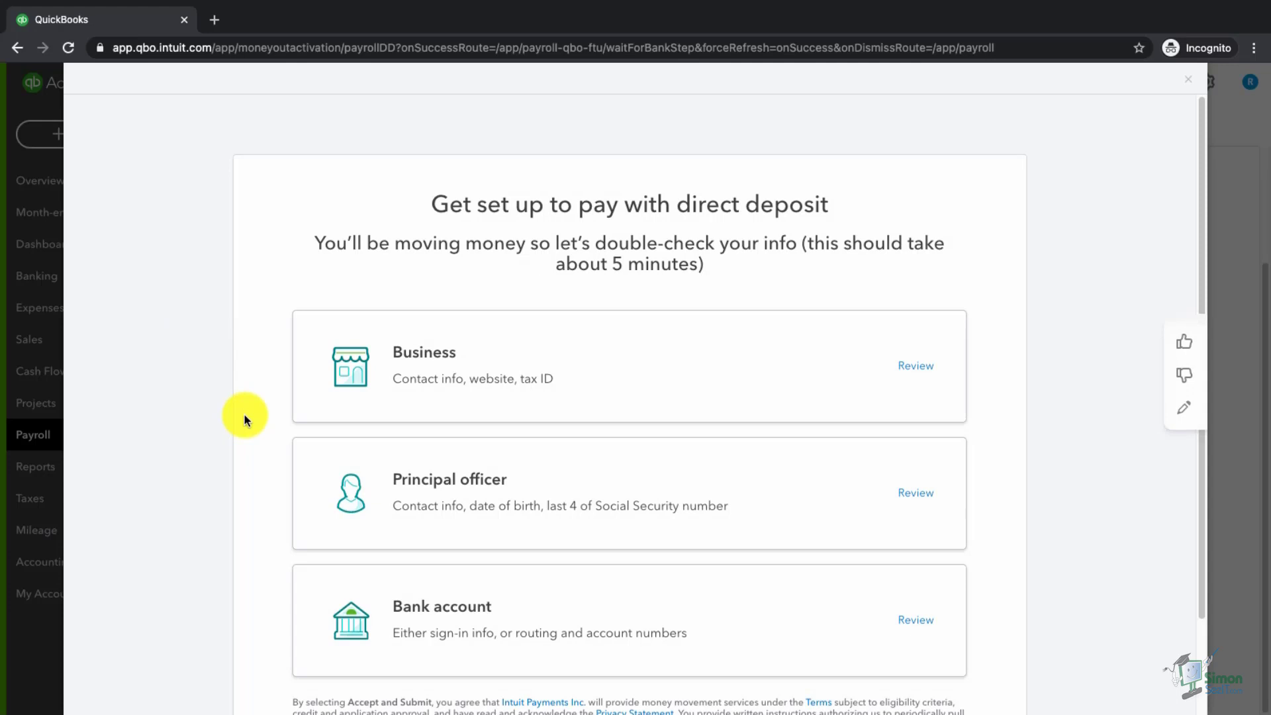
left_click(482, 389)
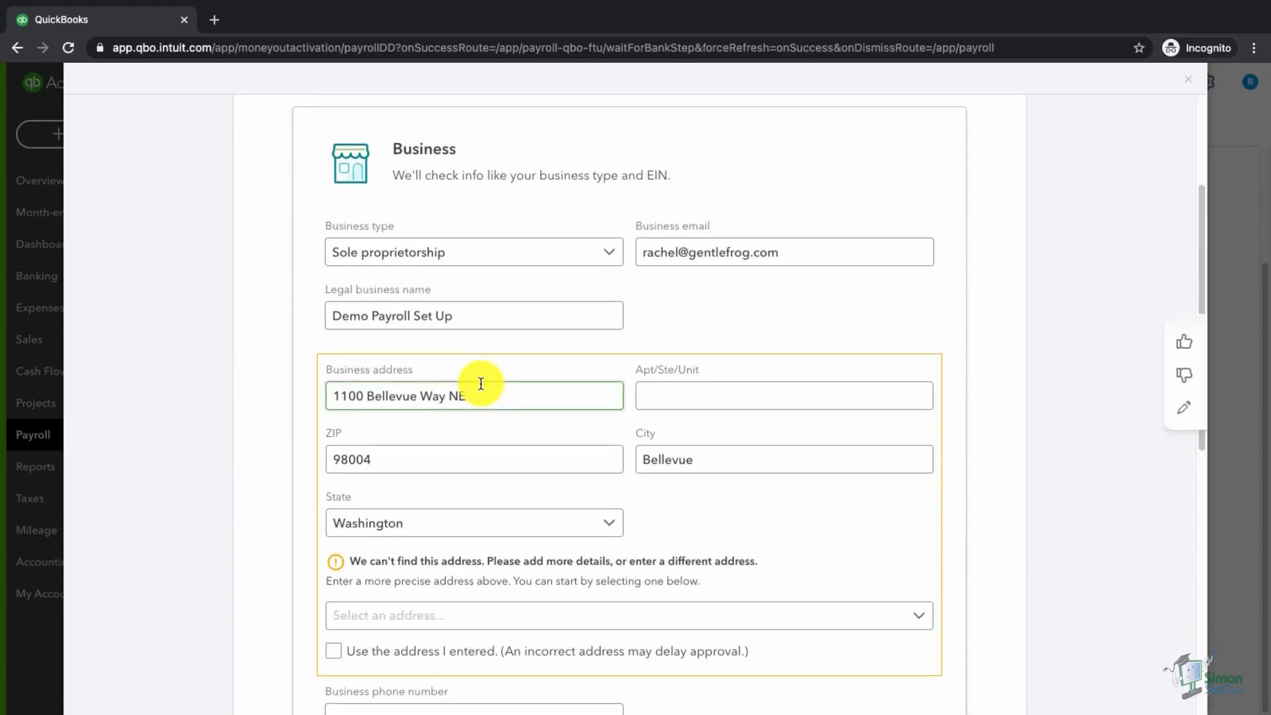
left_click(686, 395)
type("S")
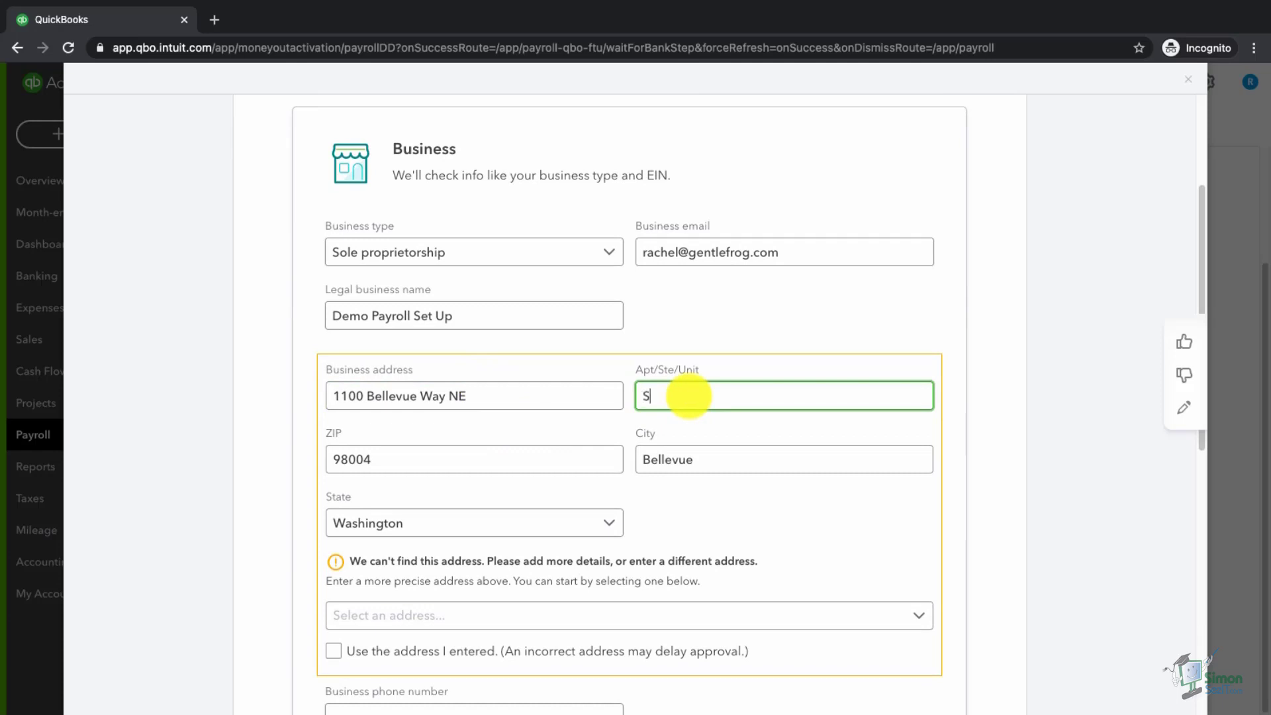
type("te 8")
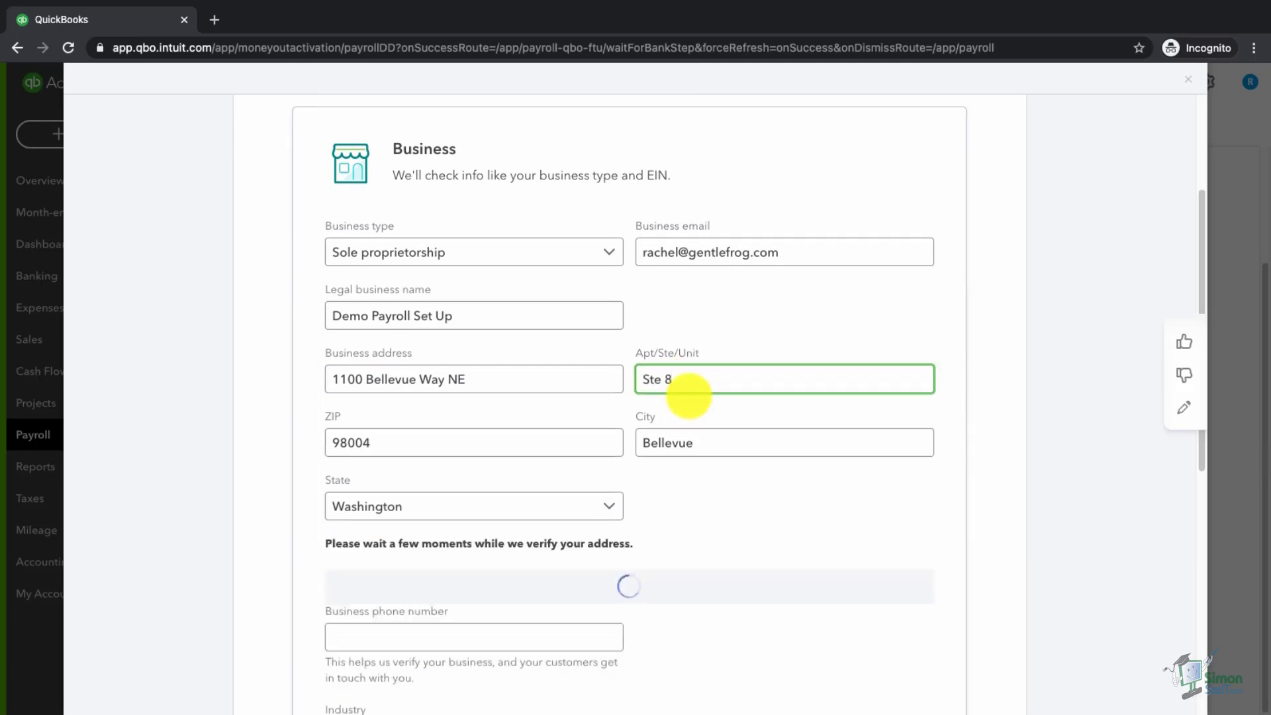
type("A")
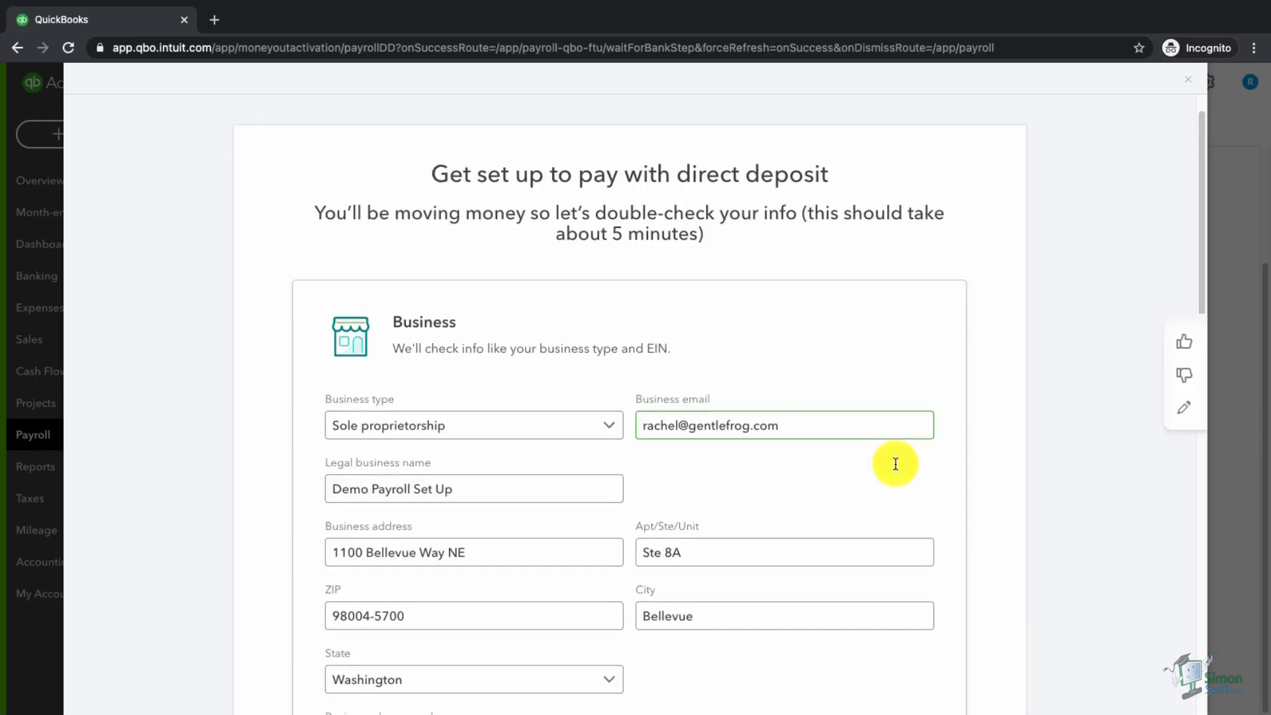
- Enter the business phone number and industry, then open the Principal officer details for review
scroll(896, 462, "down", 5)
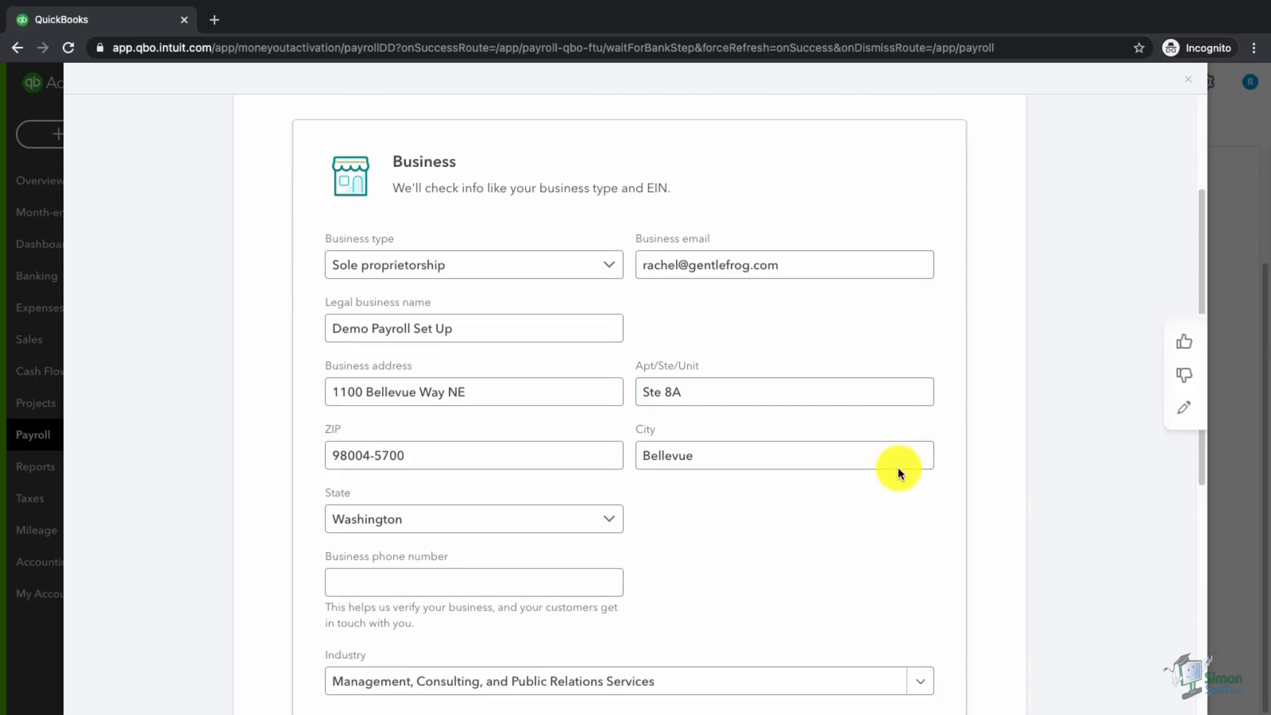
scroll(897, 468, "down", 2)
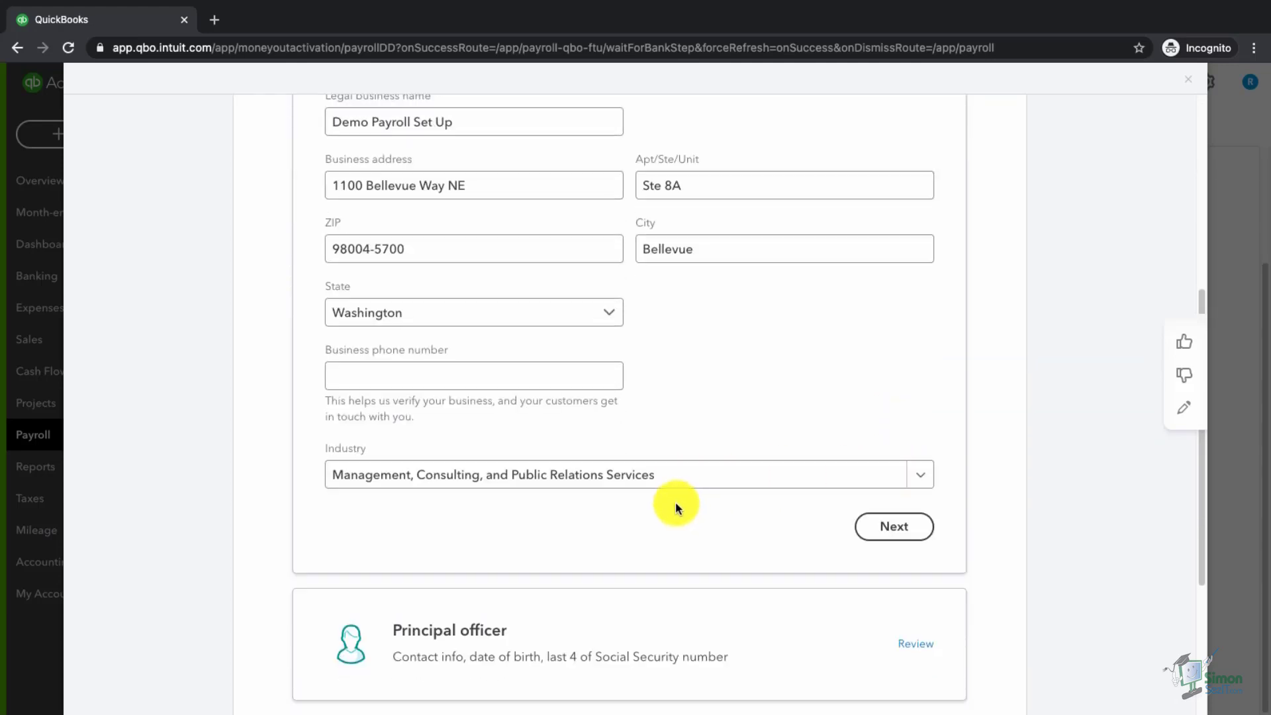
scroll(676, 490, "down", 3)
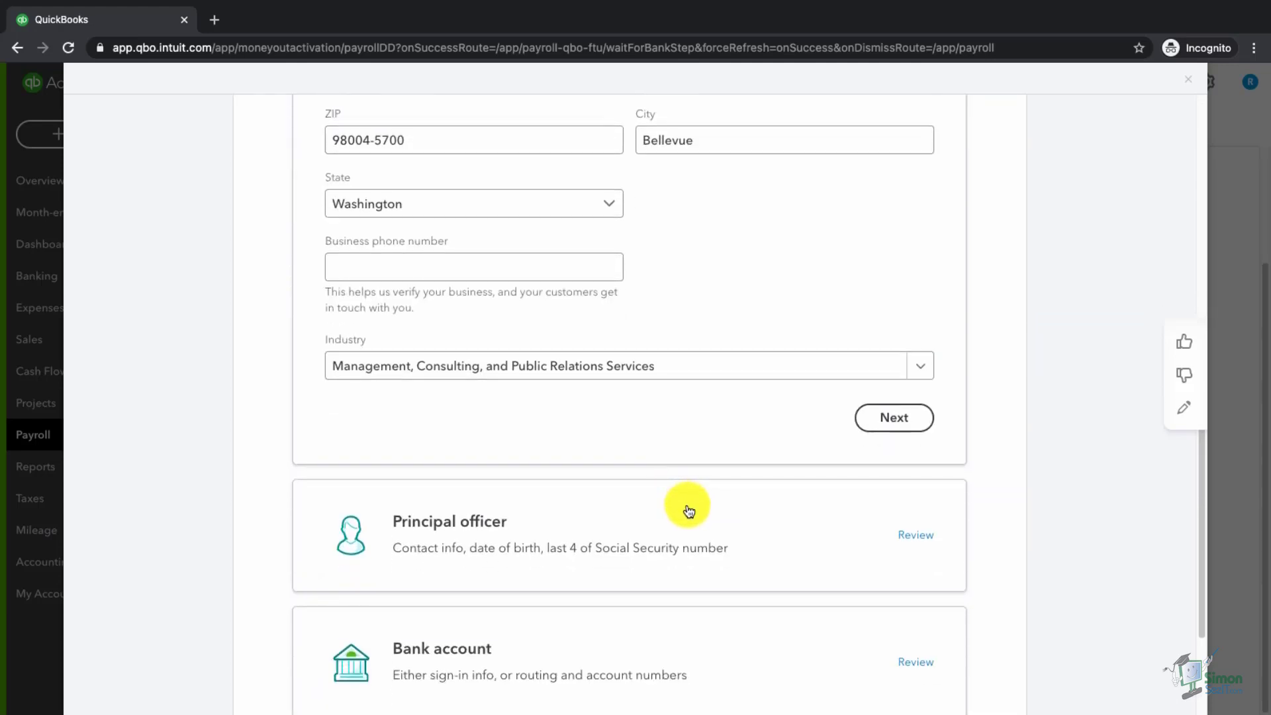
left_click(913, 497)
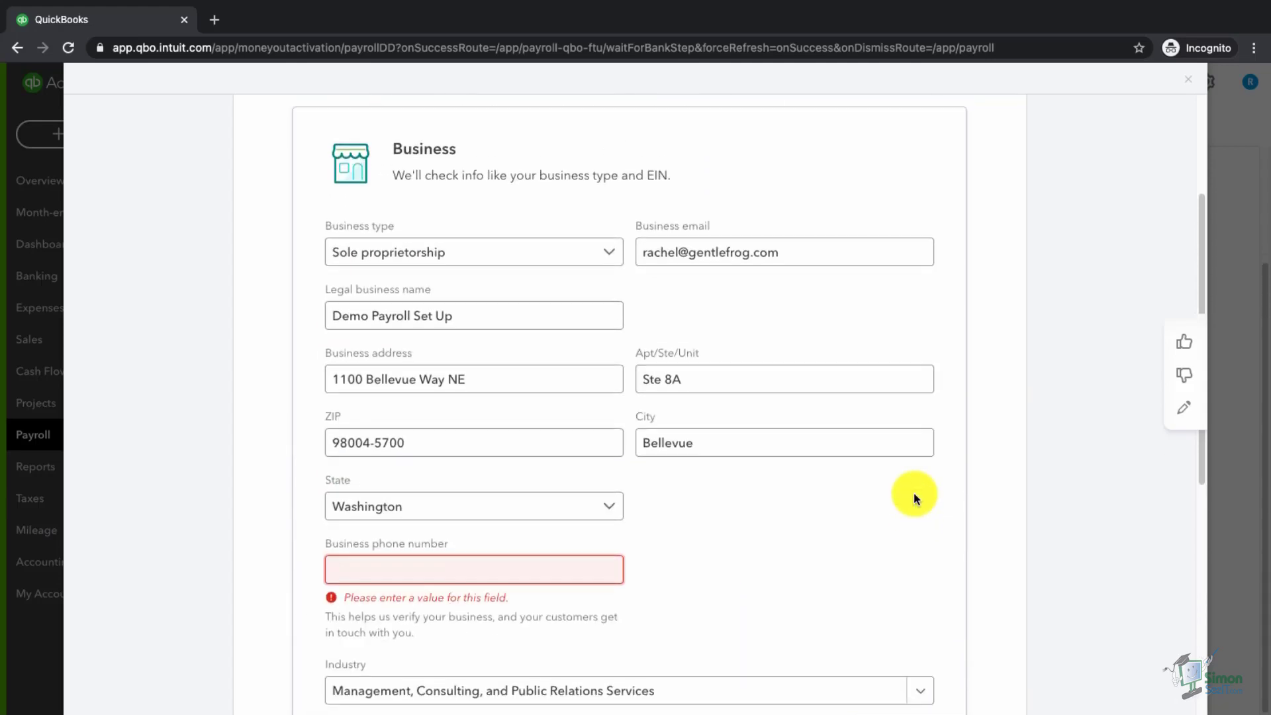
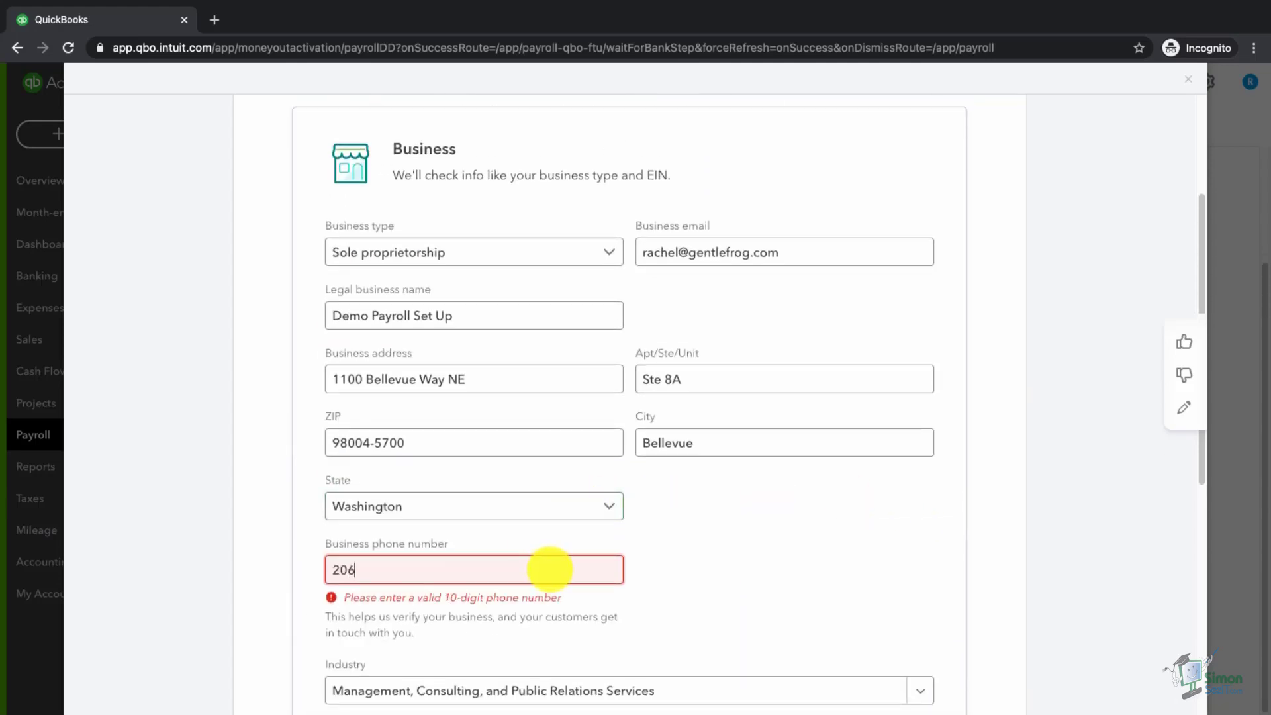
key("Tab")
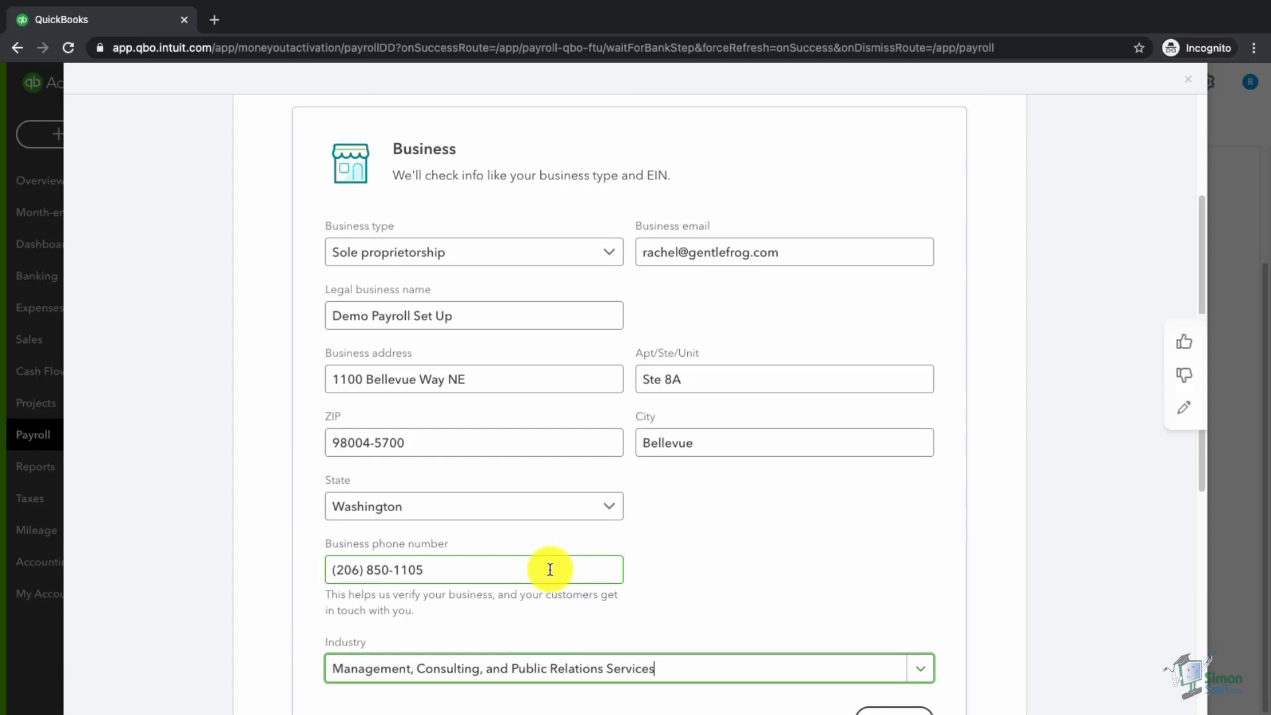
scroll(550, 566, "down", 7)
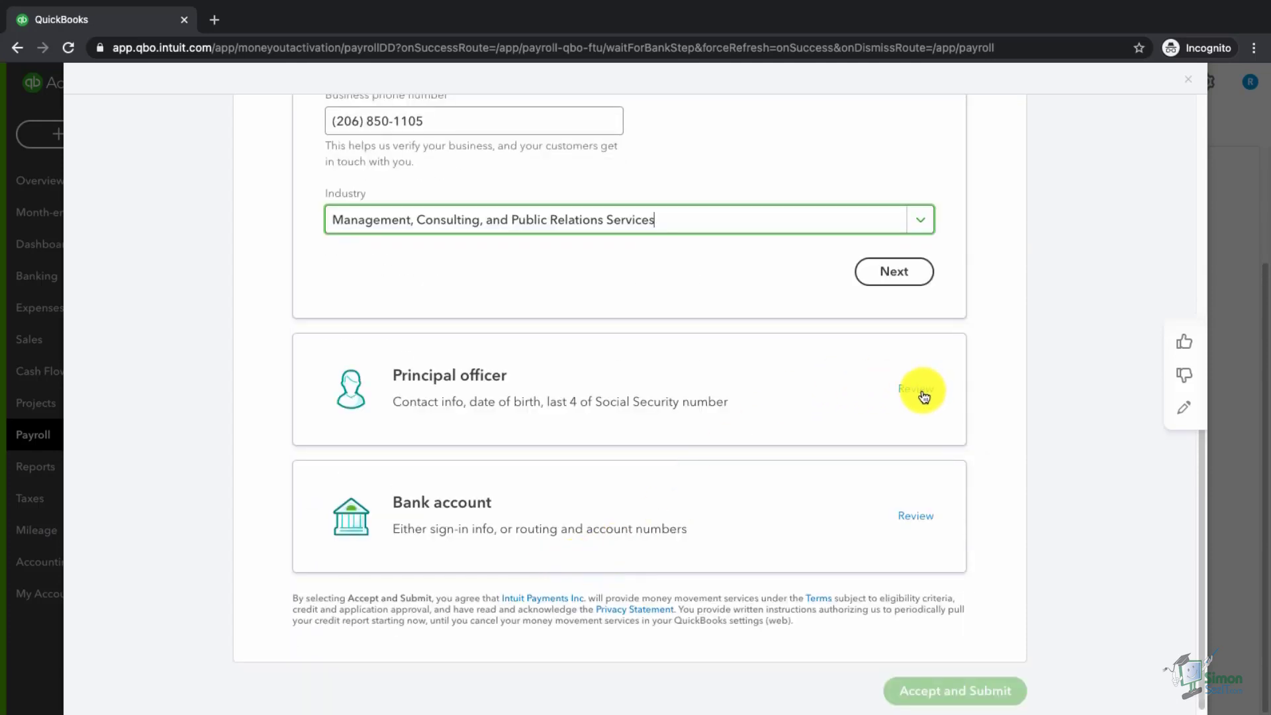
left_click(921, 390)
- Complete the principal officer details using the business address, date of birth, mobile phone and SSN last 4, then add a new bank account
left_click(483, 373)
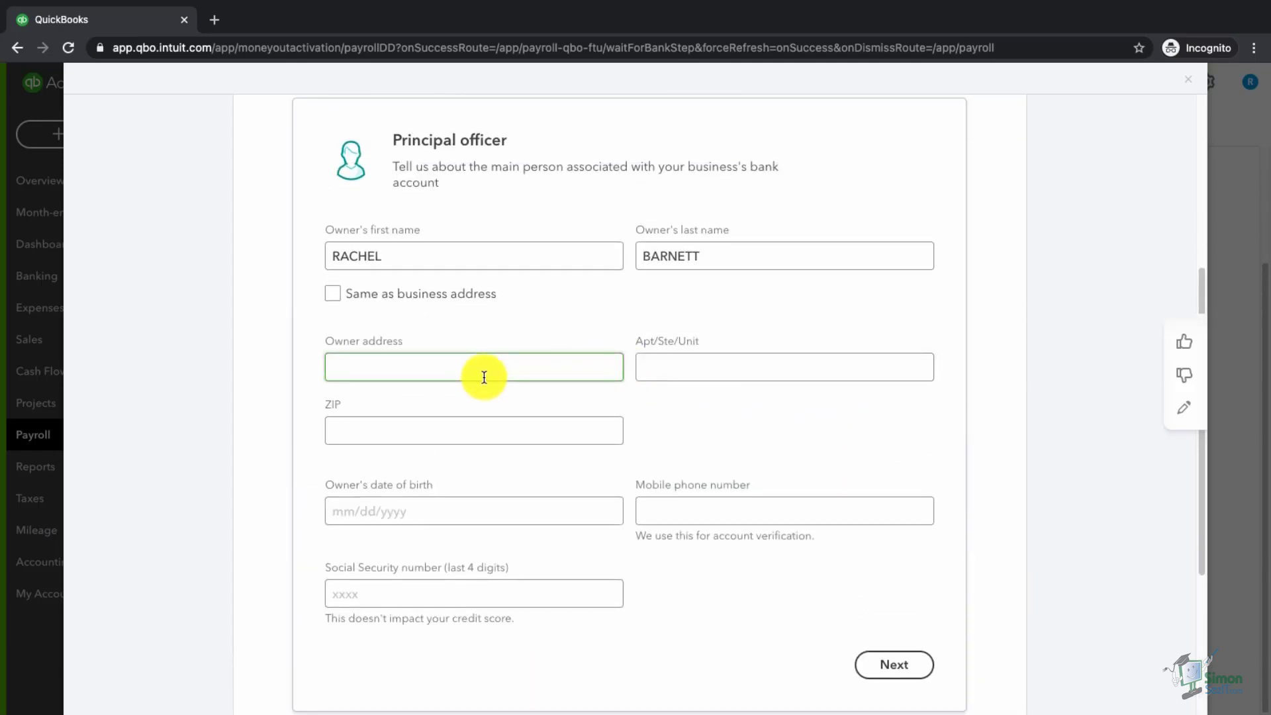
left_click(345, 304)
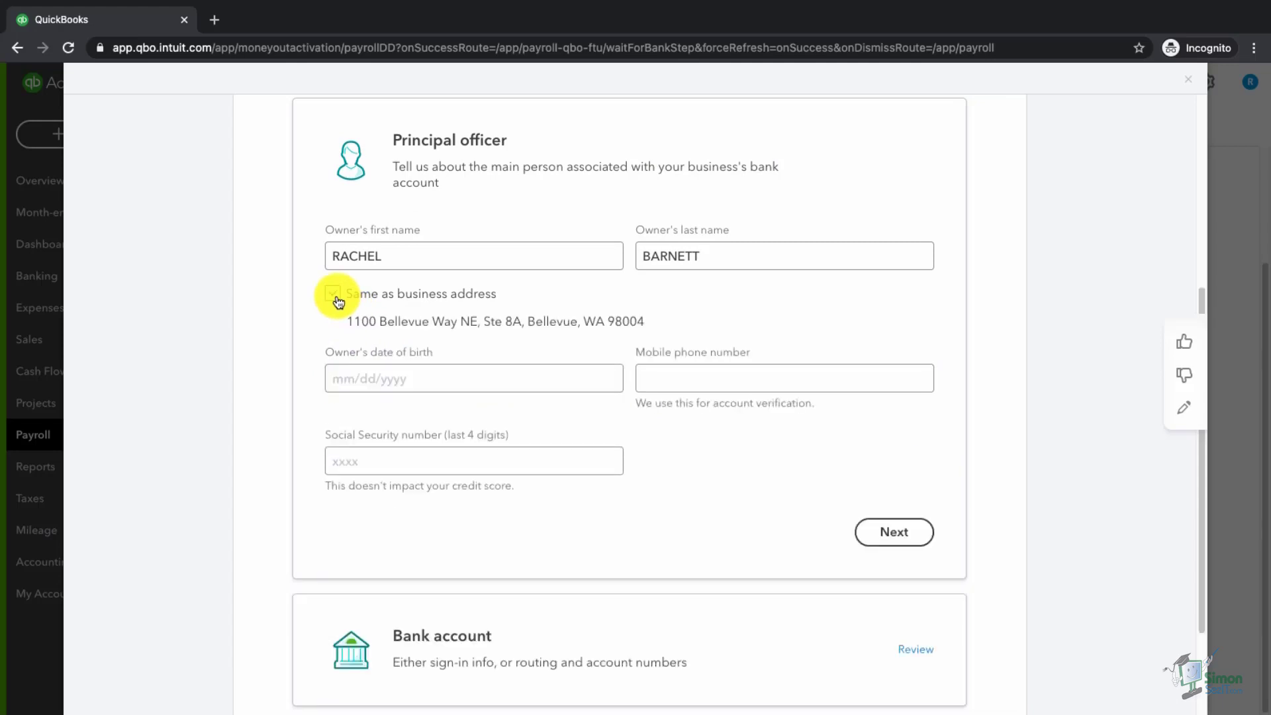
left_click(399, 371)
type("01/01/2000")
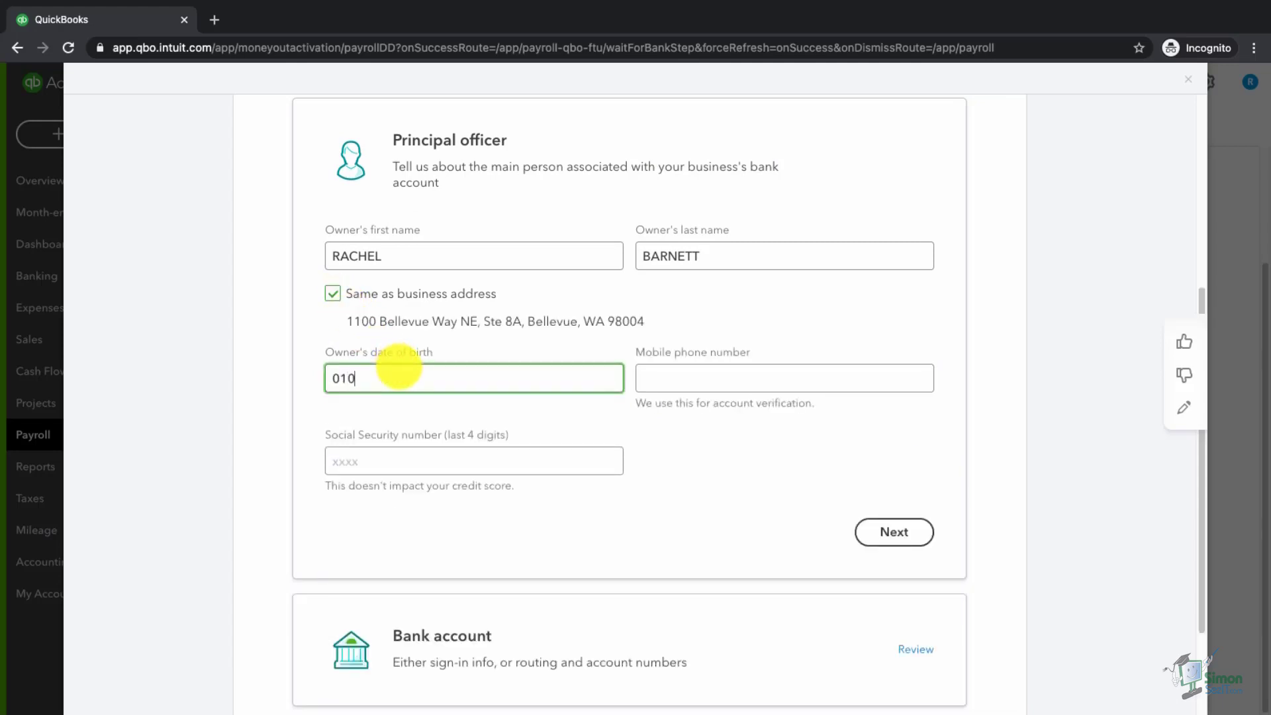
key("Tab")
key("Tab")
type("1234")
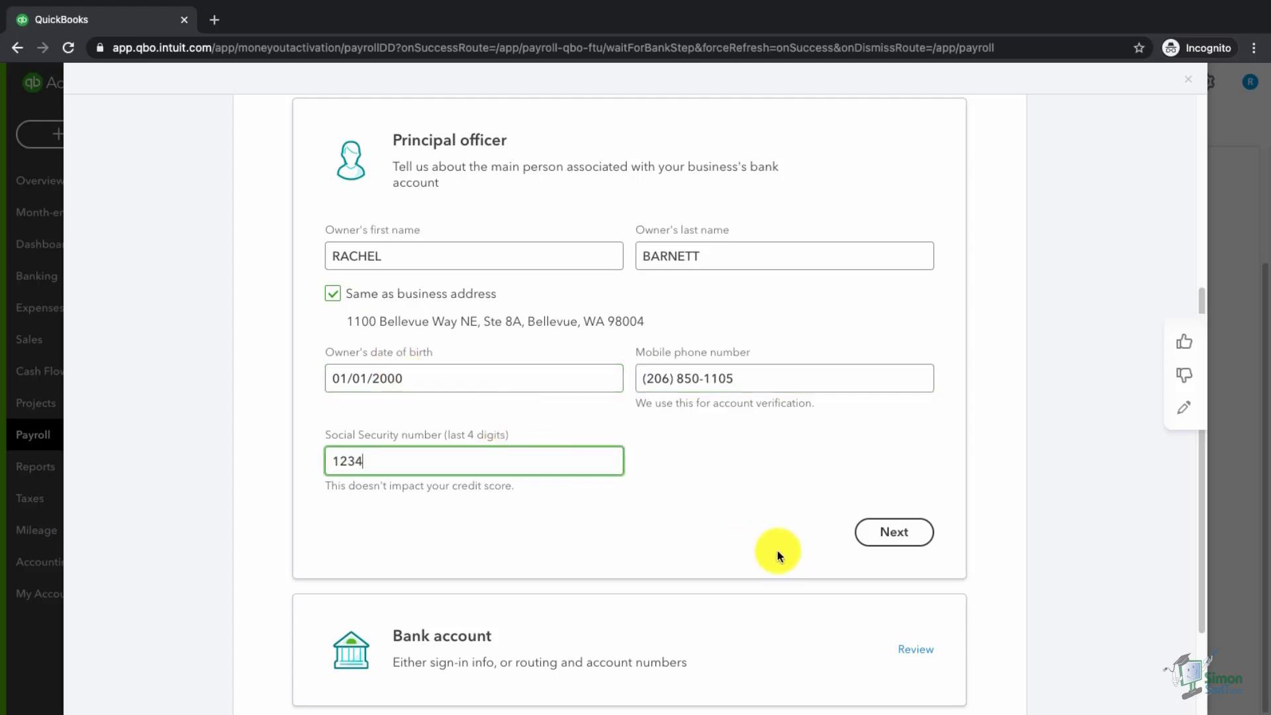
left_click(888, 534)
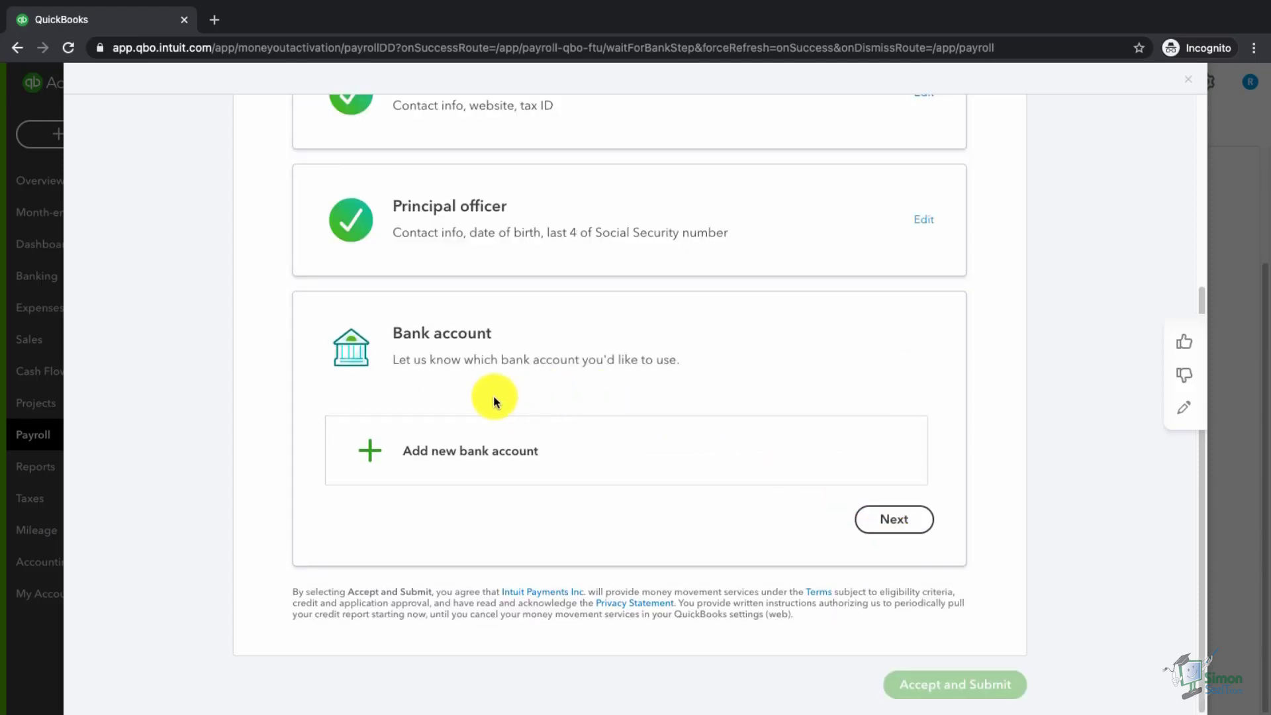
left_click(446, 467)
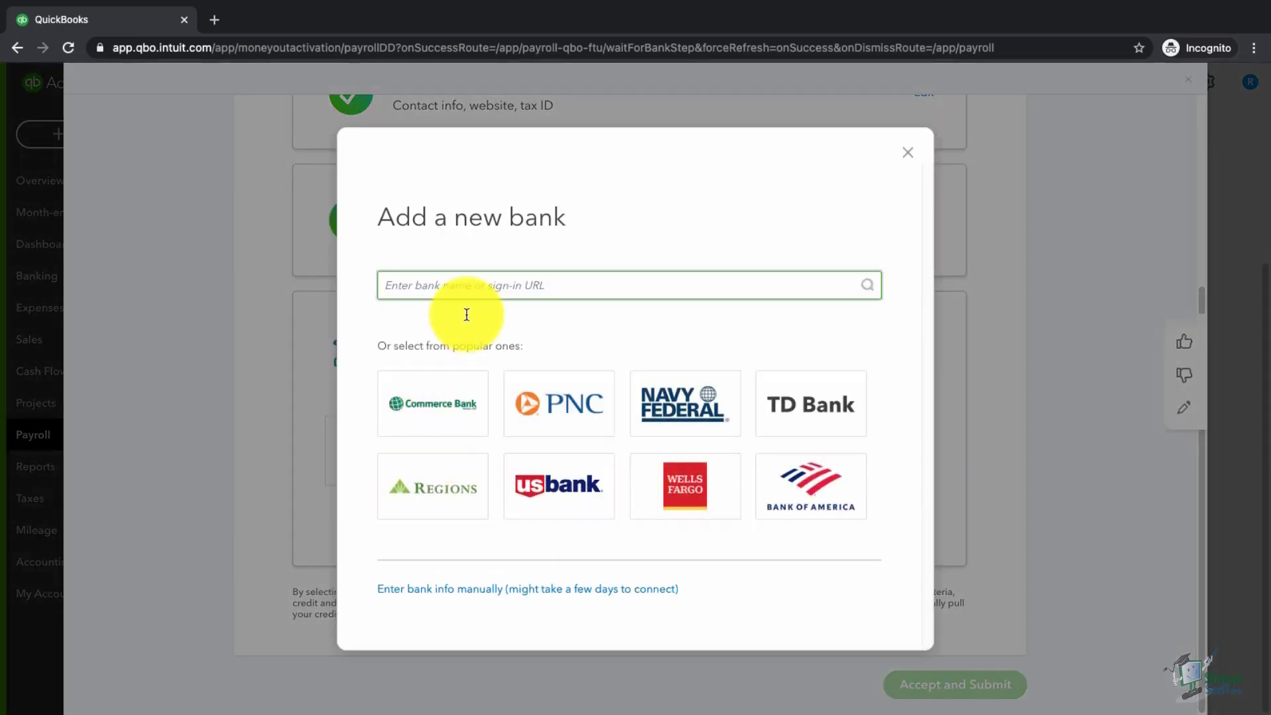
- Select the Commerce Bank tile in the Add a new bank dialog
left_click(437, 411)
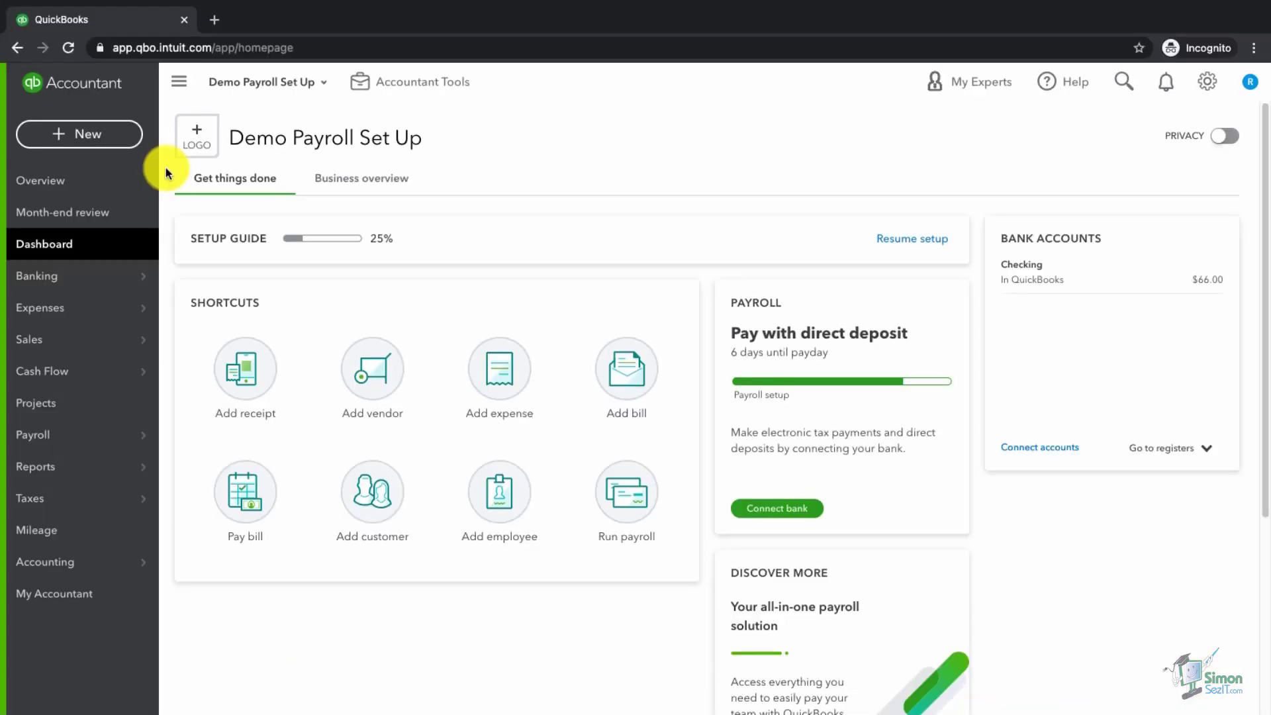
- Go to Payroll > Overview and look over the To Do list's four completed steps
left_click(91, 441)
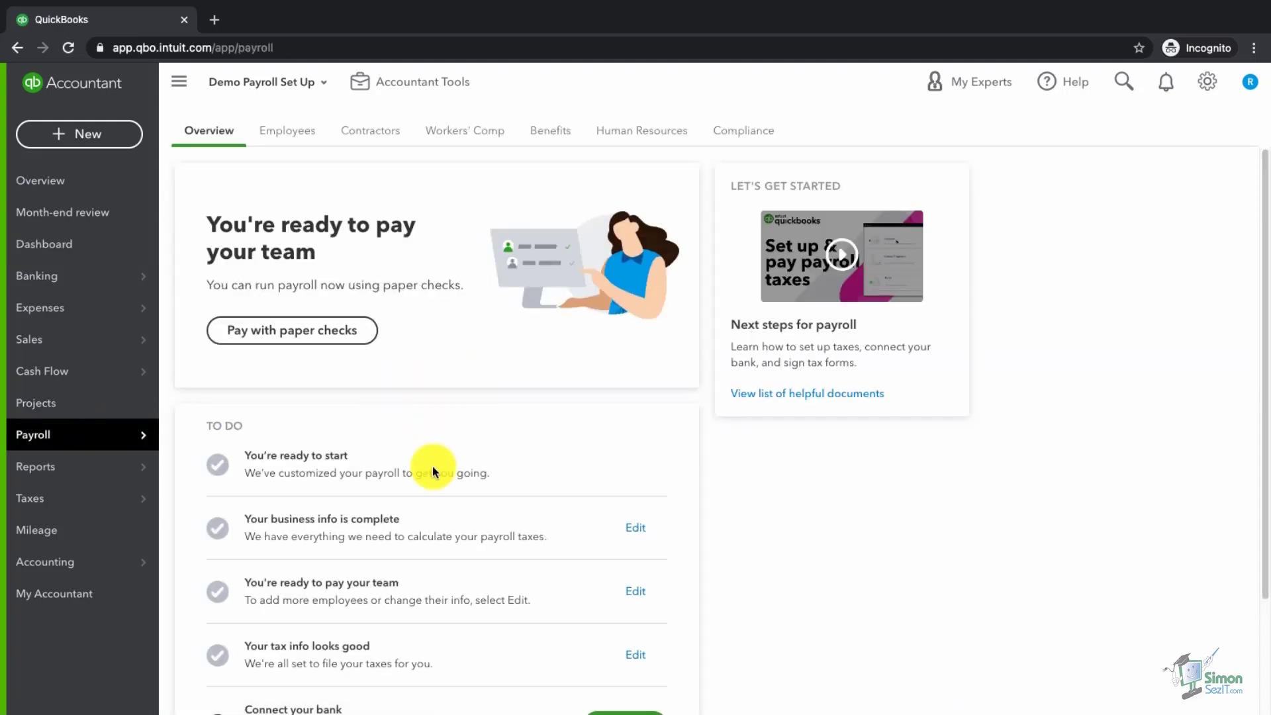
scroll(449, 552, "down", 2)
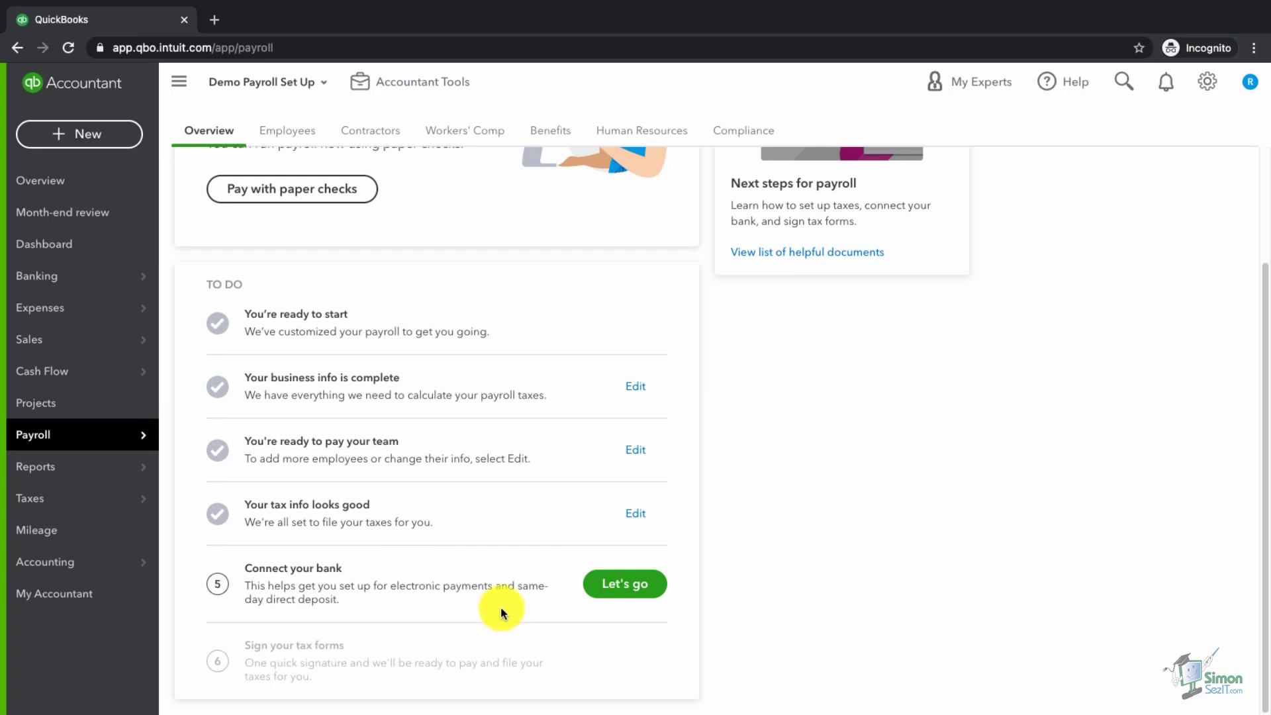
scroll(500, 601, "up", 2)
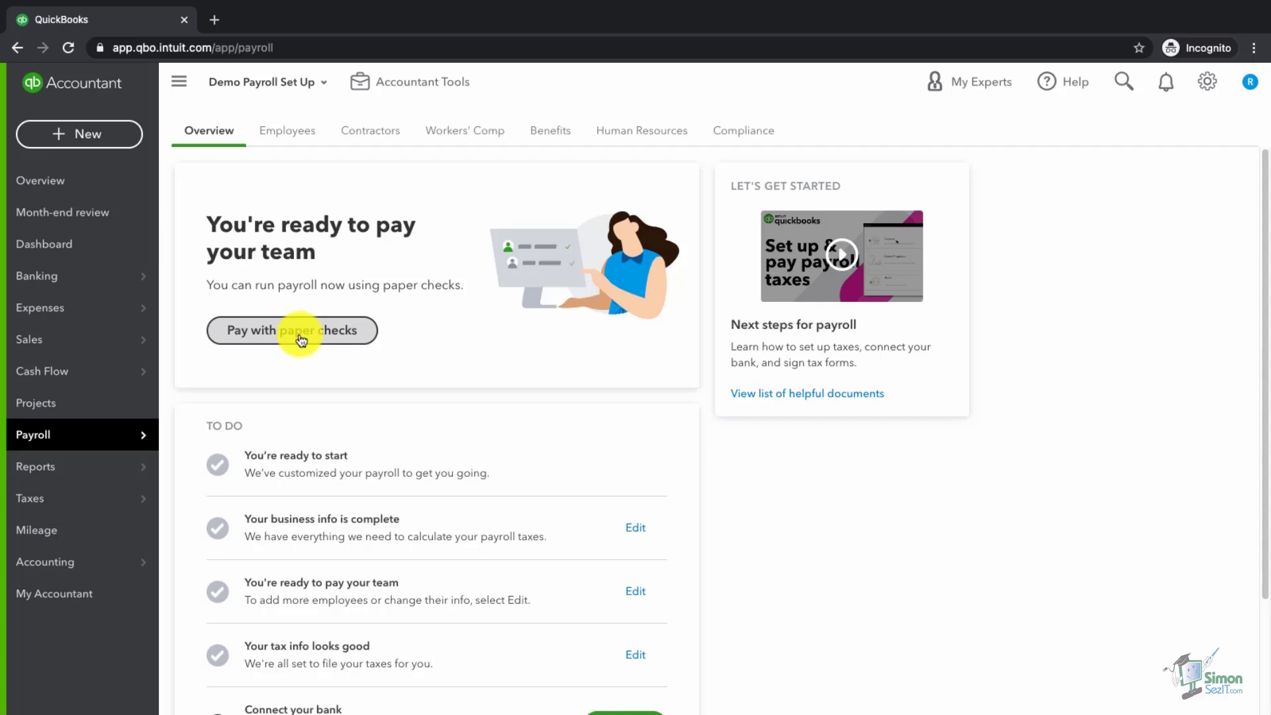
- Start a paper-check payroll for 04/01/2021 to 04/07/2021 with 40 regular hours, totalling $1,000.00
left_click(301, 341)
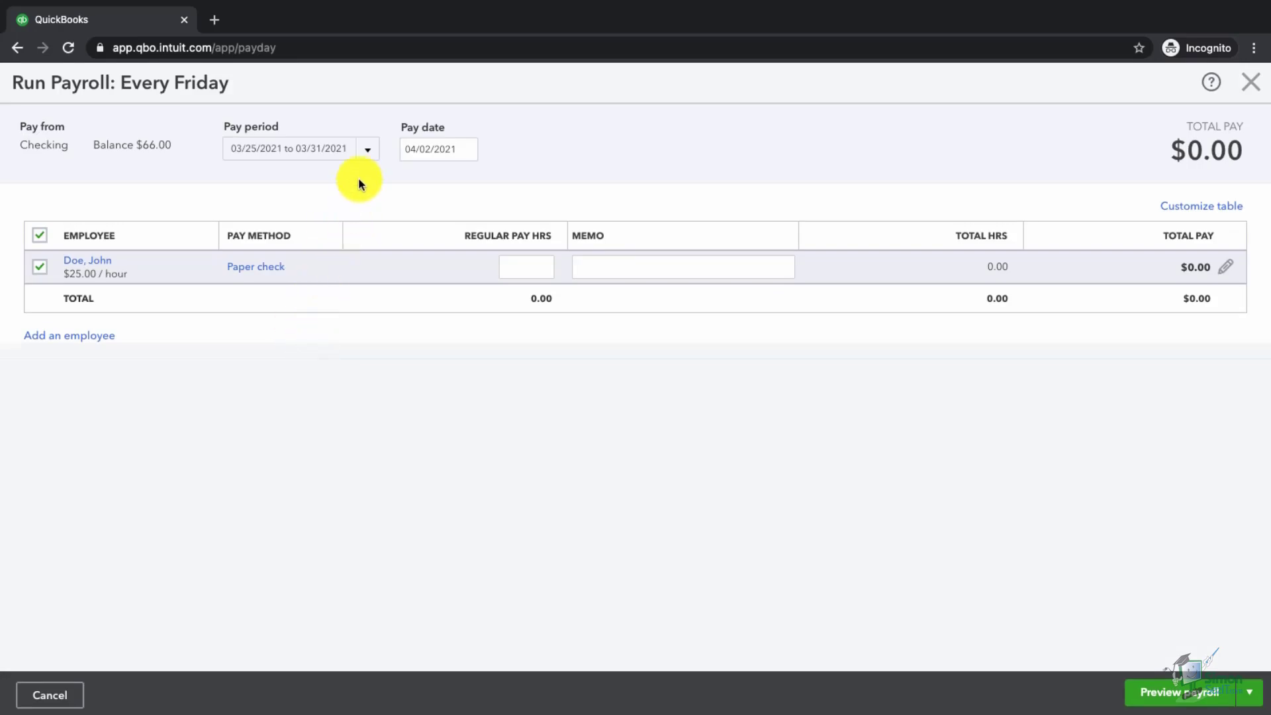
left_click(369, 156)
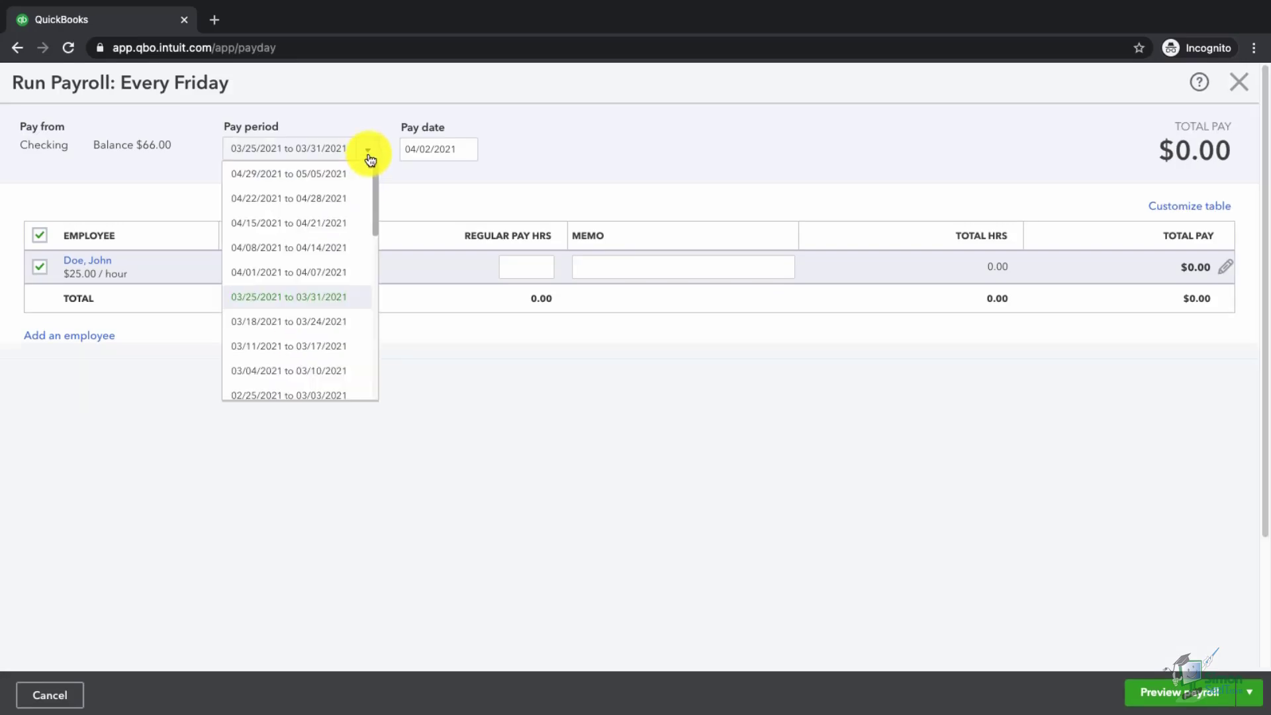
left_click(312, 273)
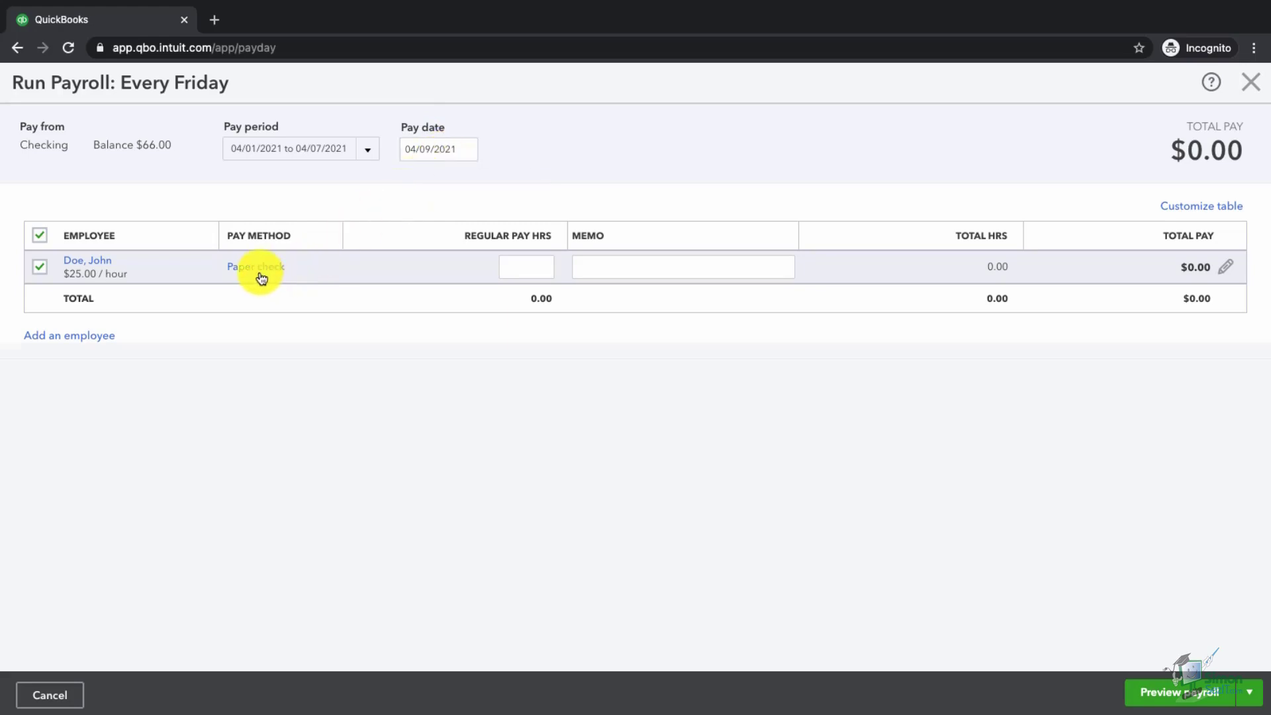
left_click(516, 272)
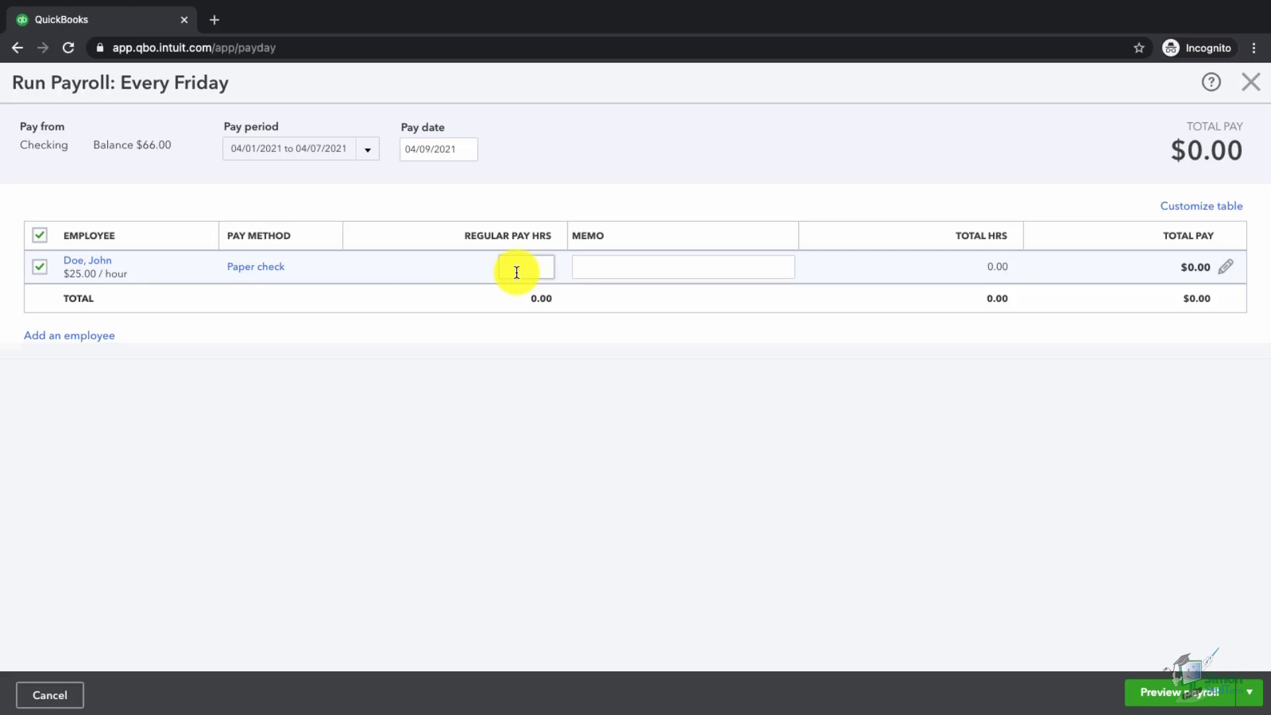
type("40")
key("Tab")
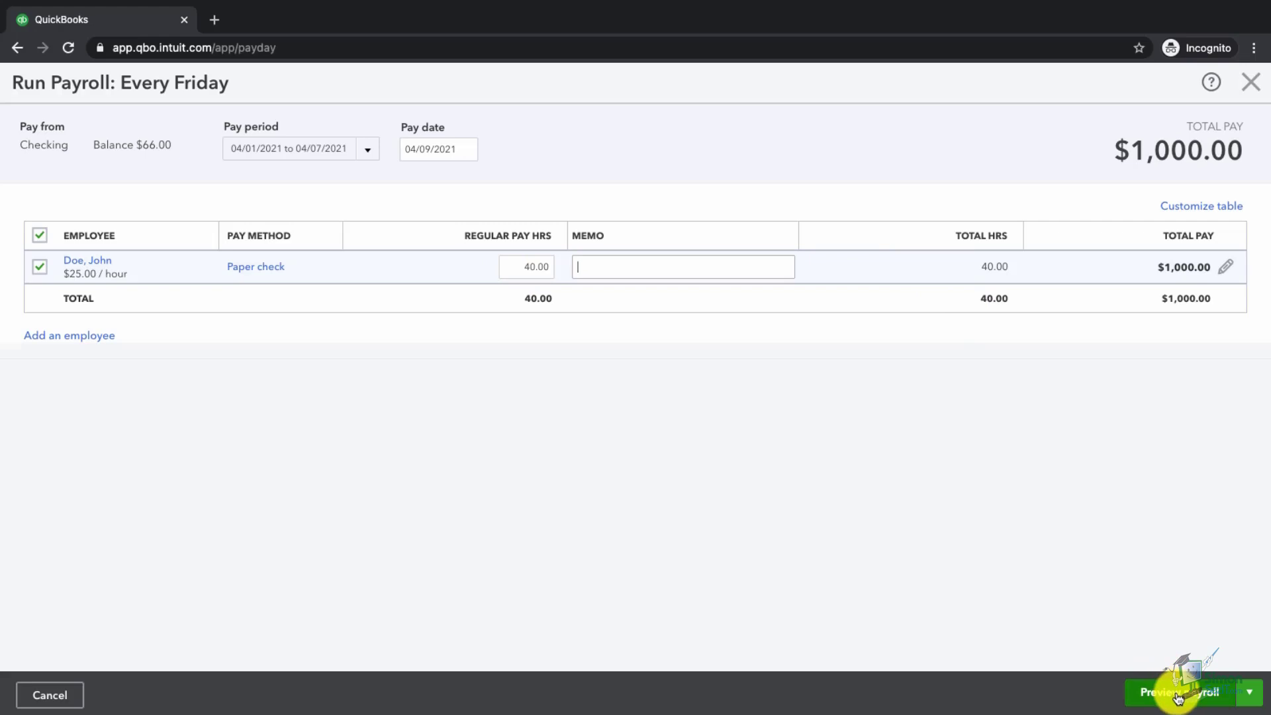
- Preview the payroll ($1,492.58 total cost, $778.90 net pay) and submit it
left_click(1178, 696)
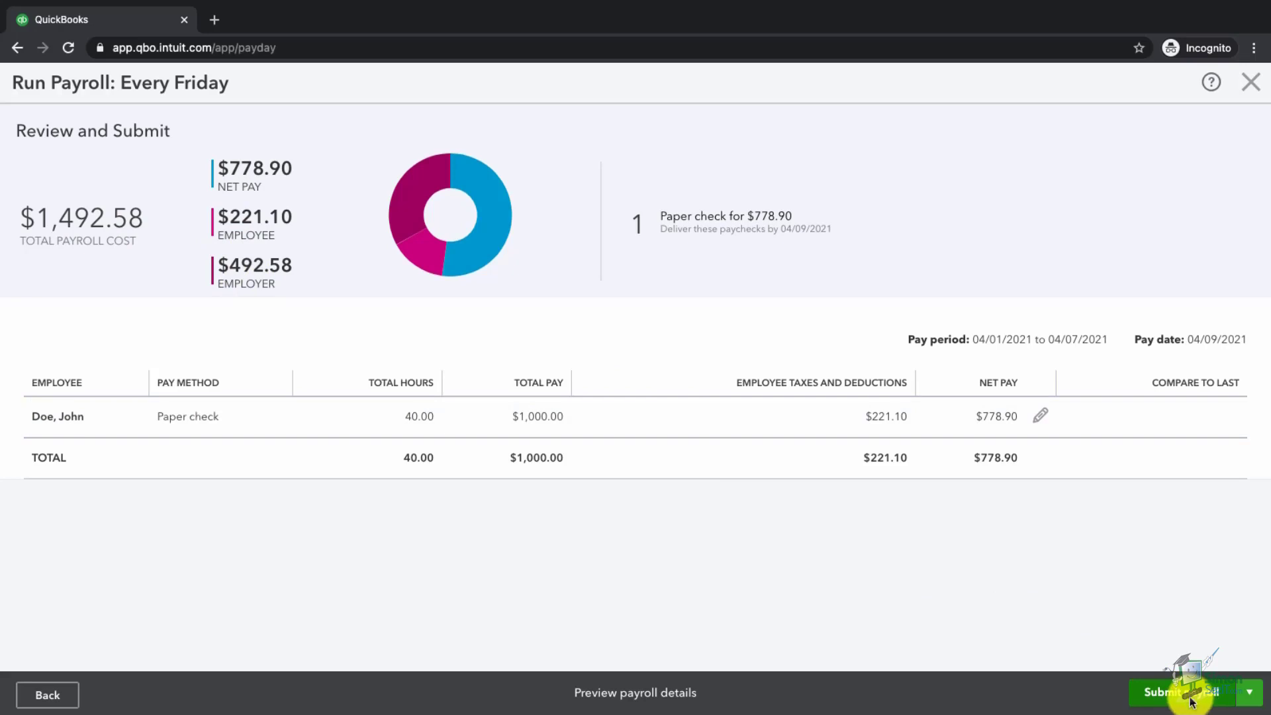
left_click(1192, 704)
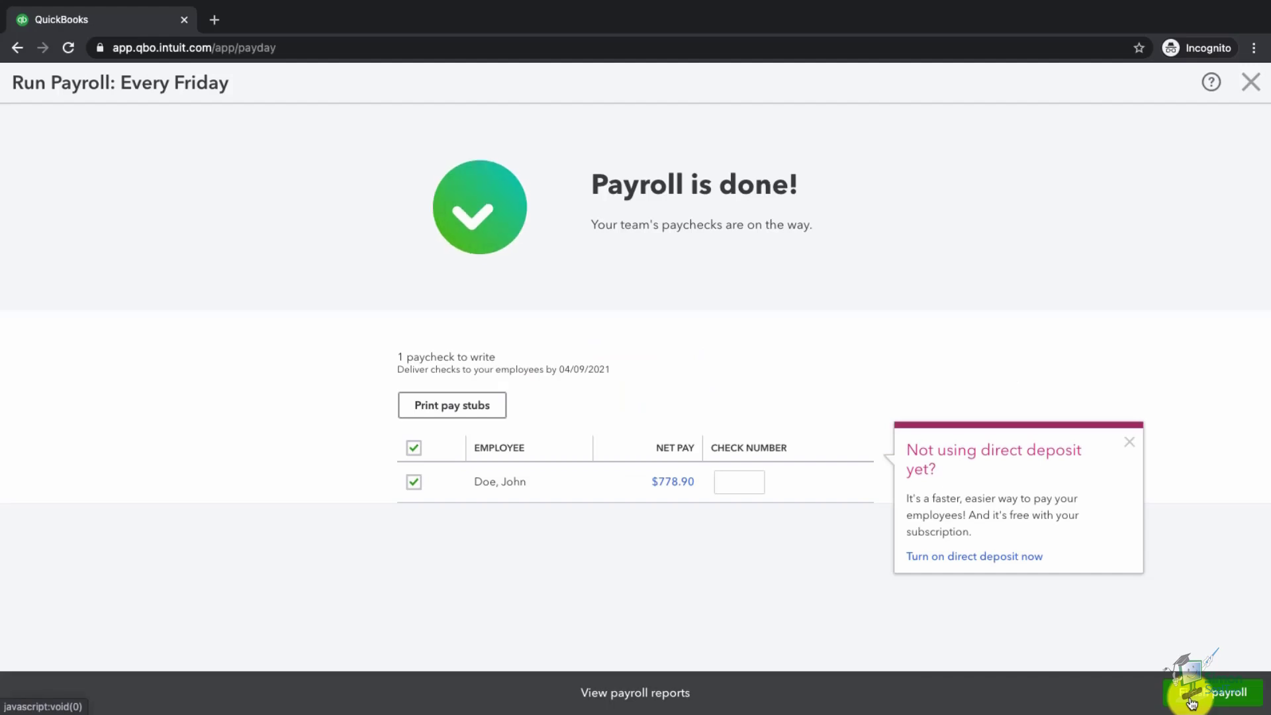
- Enter check number 123 for the $778.90 paycheck and dismiss the direct deposit popover
left_click(752, 487)
type("123")
left_click(743, 504)
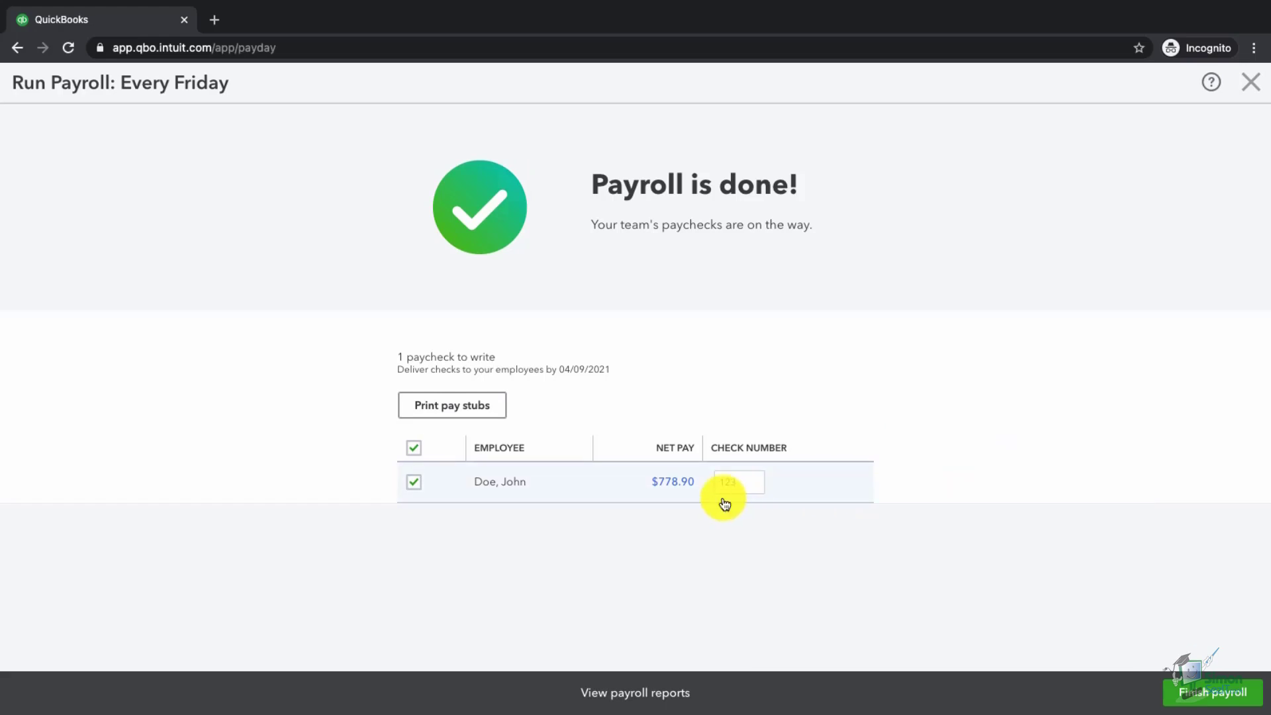
- View the check 123 pay stub PDF in Chrome, then return to the QuickBooks tab
left_click(442, 413)
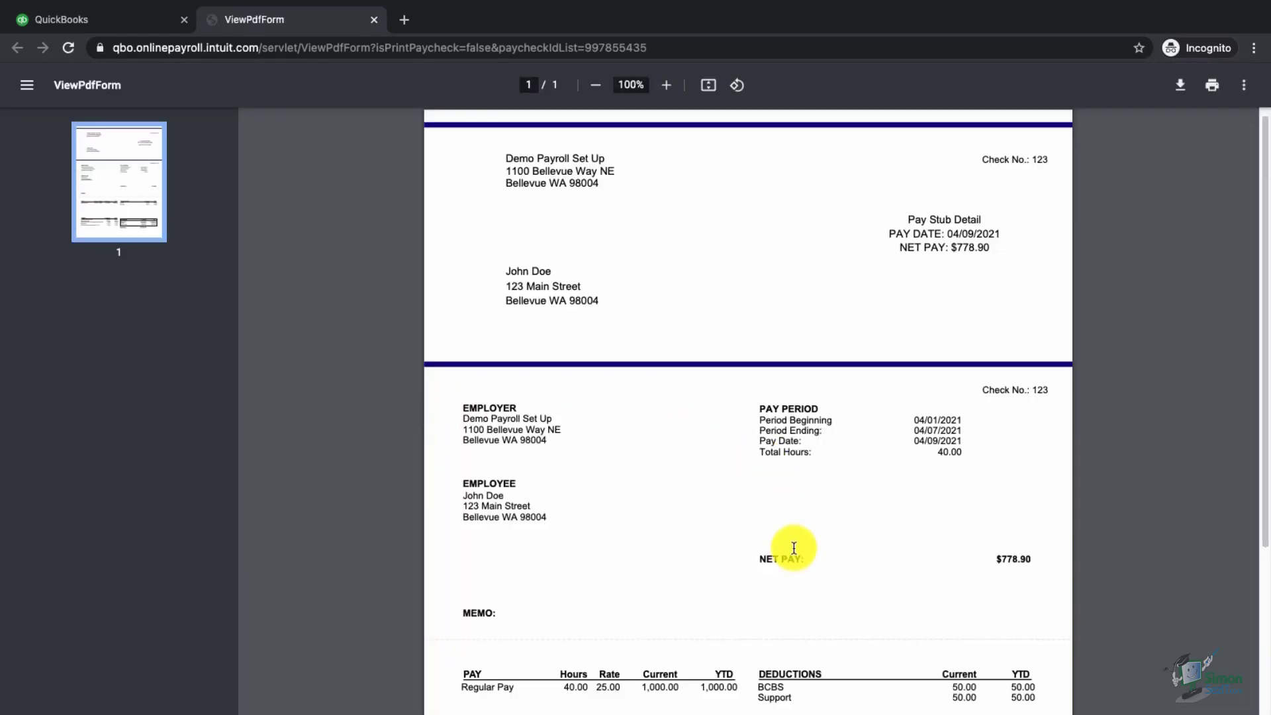
scroll(794, 547, "down", 2)
scroll(794, 547, "down", 2)
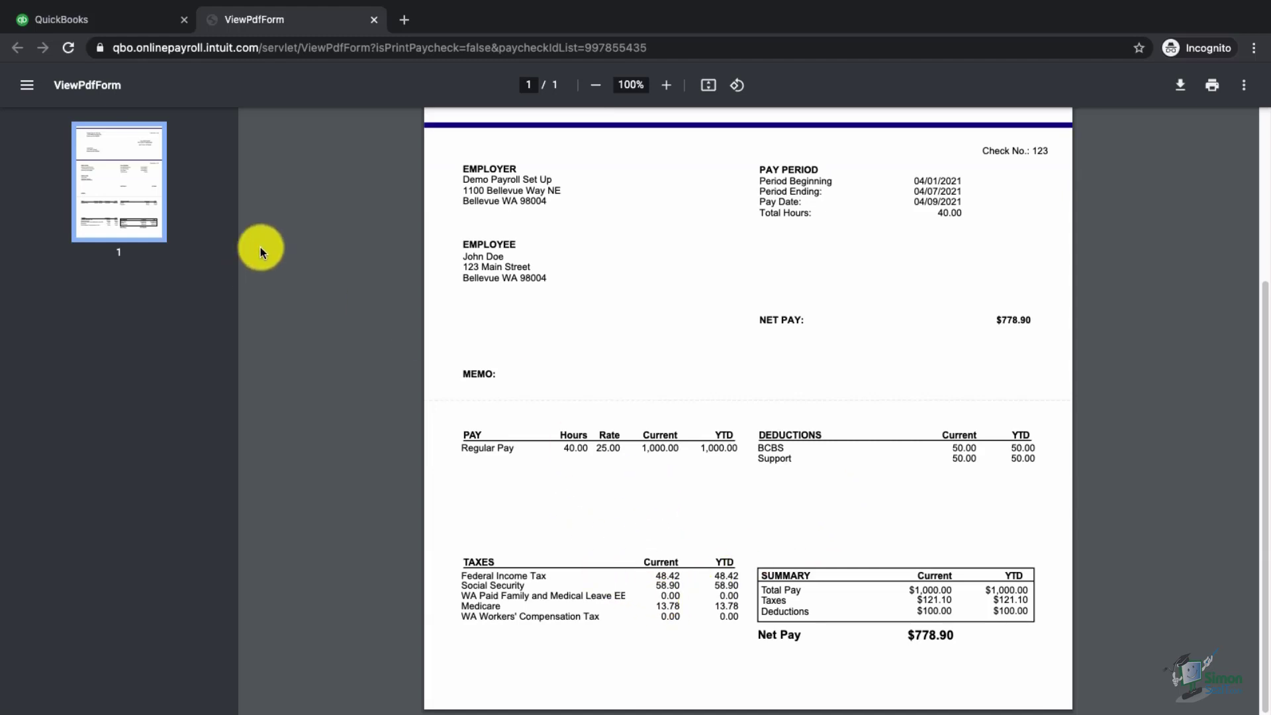
left_click(69, 19)
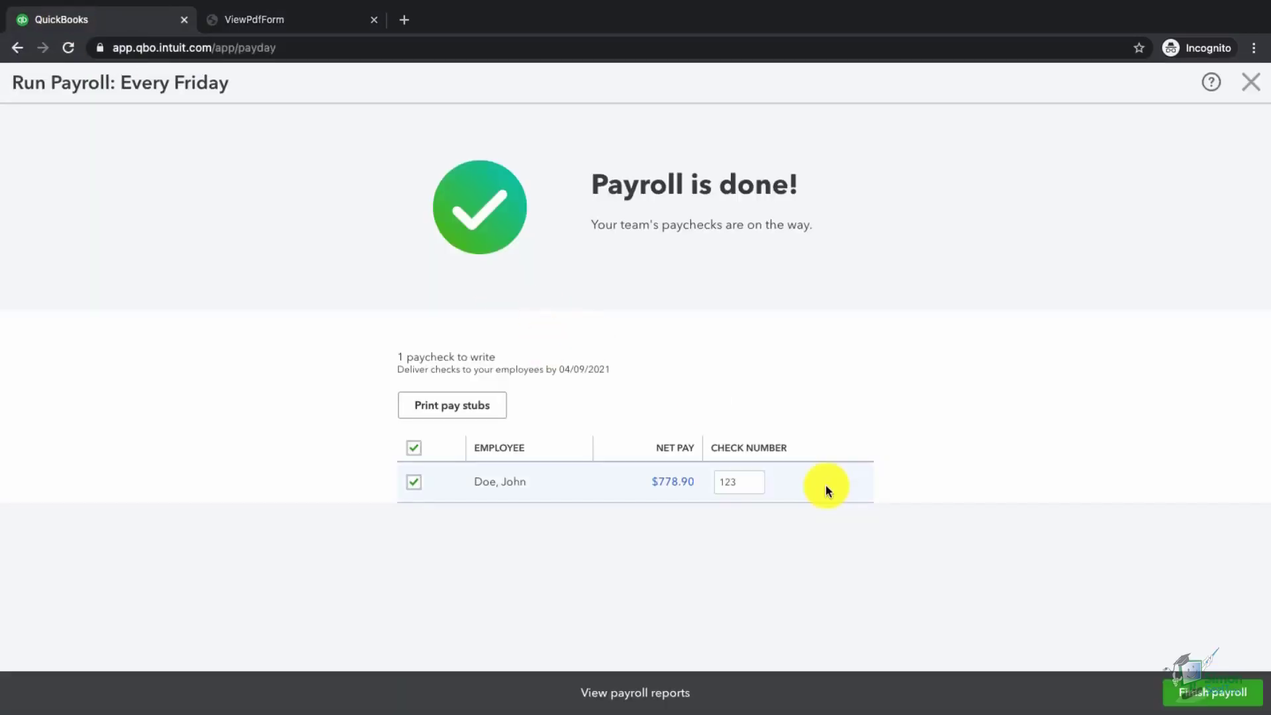
- Finish the payroll run and go to the Reports page
left_click(1215, 692)
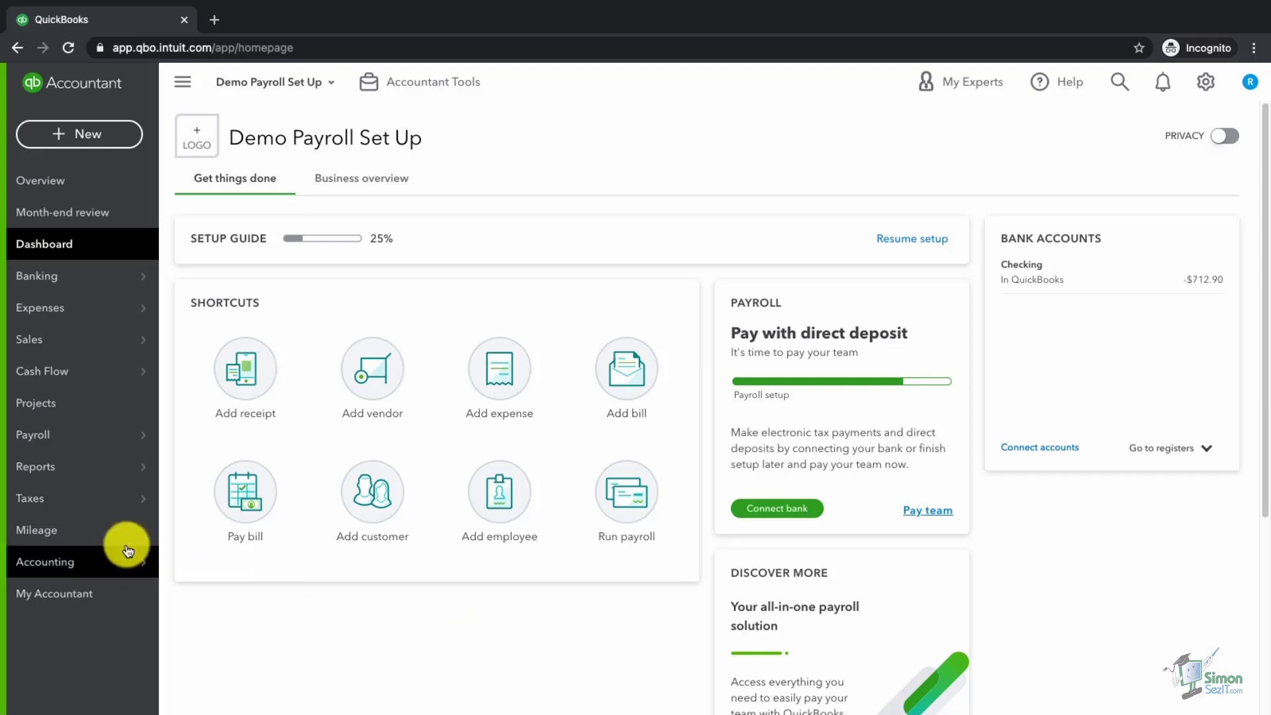
mouse_move(57, 473)
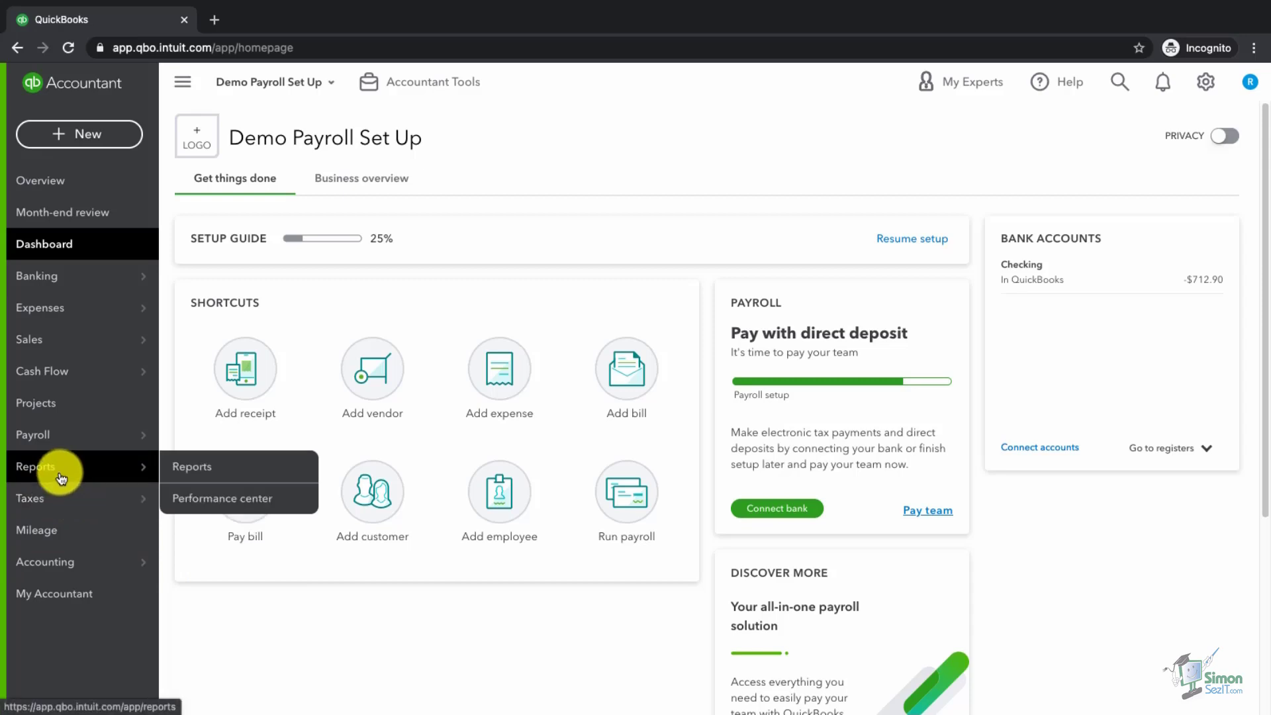
left_click(59, 471)
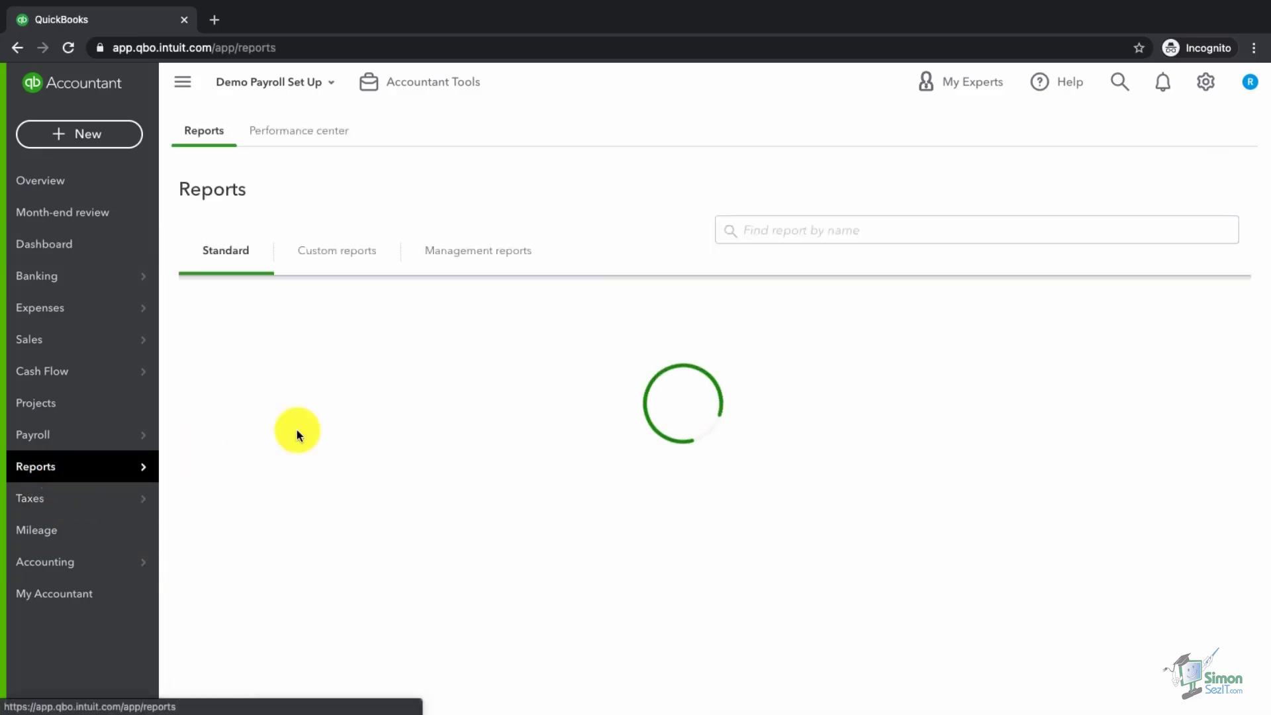
- Search 'payroll', view the Payroll Summary showing check 123 at $1,492.58, then return to the reports list
left_click(783, 241)
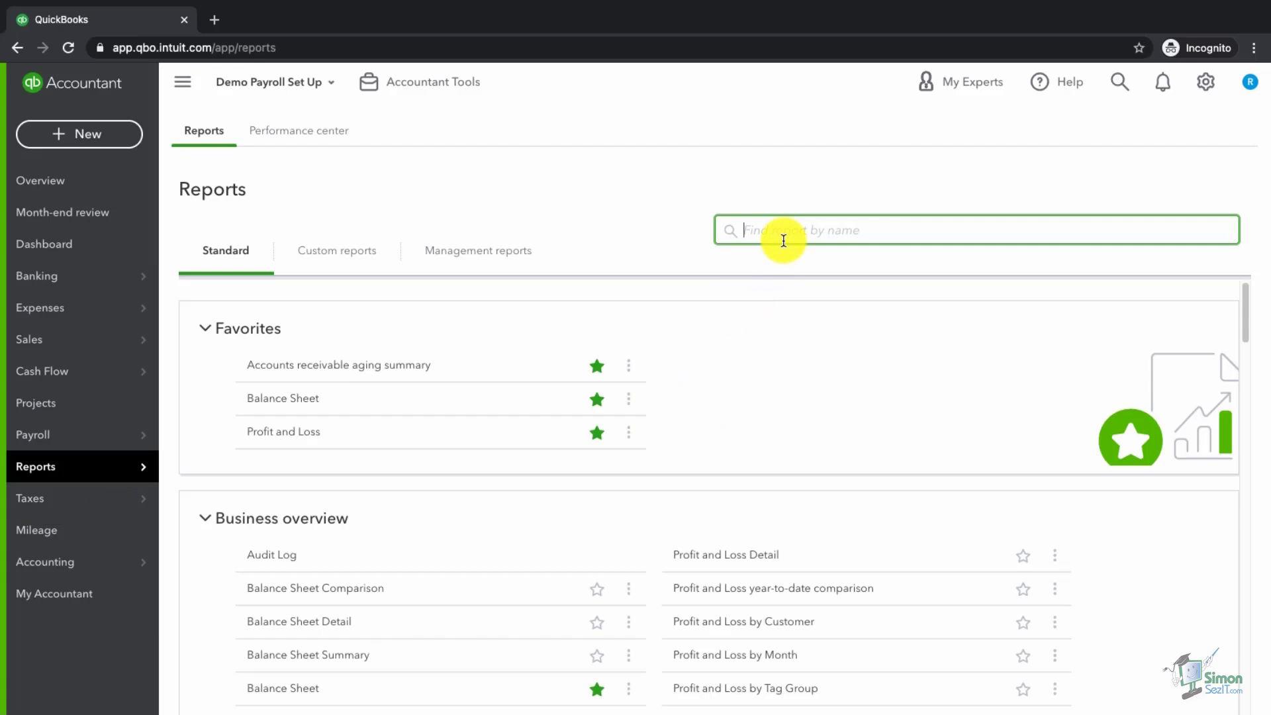
type("payroll")
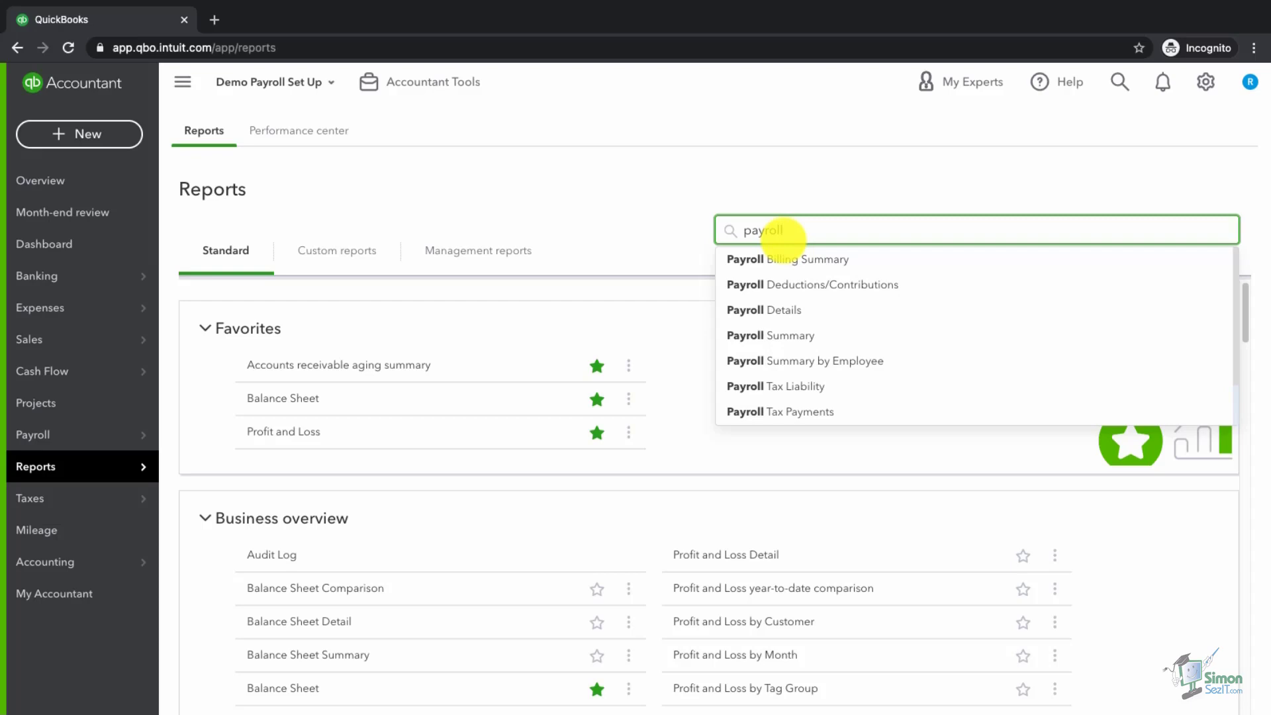
left_click(790, 343)
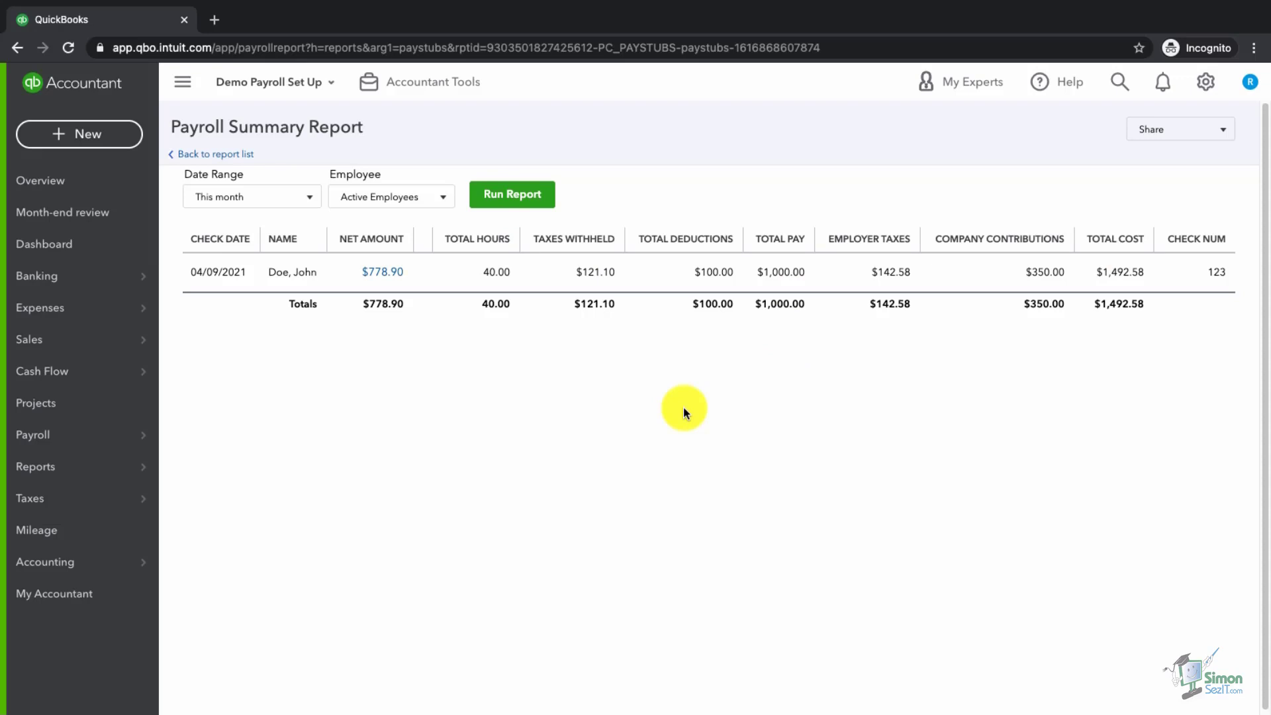
left_click(240, 157)
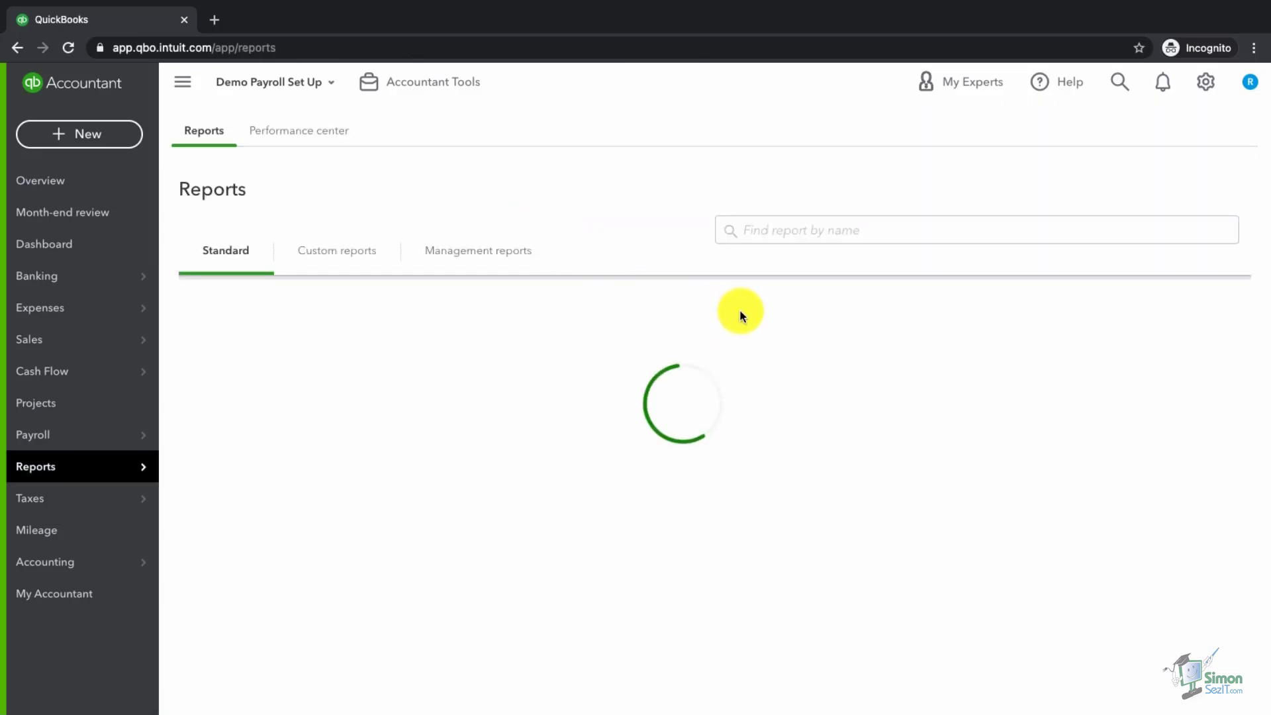
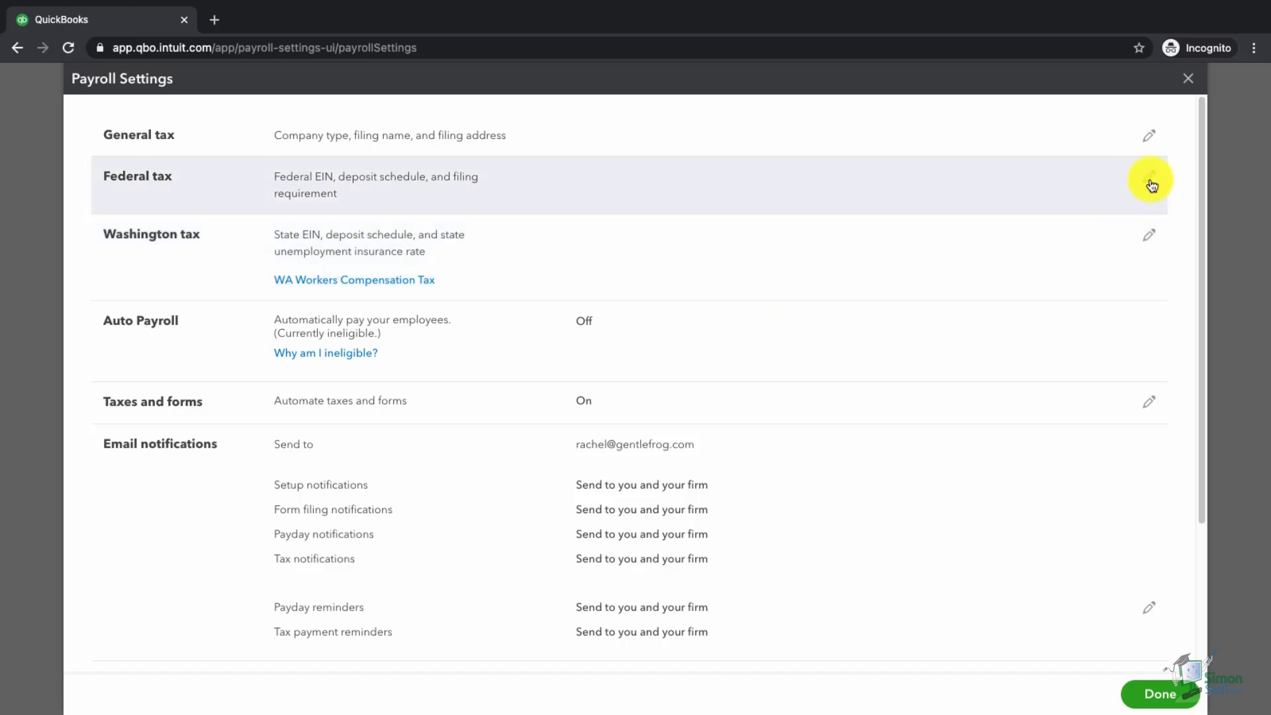
left_click(1151, 180)
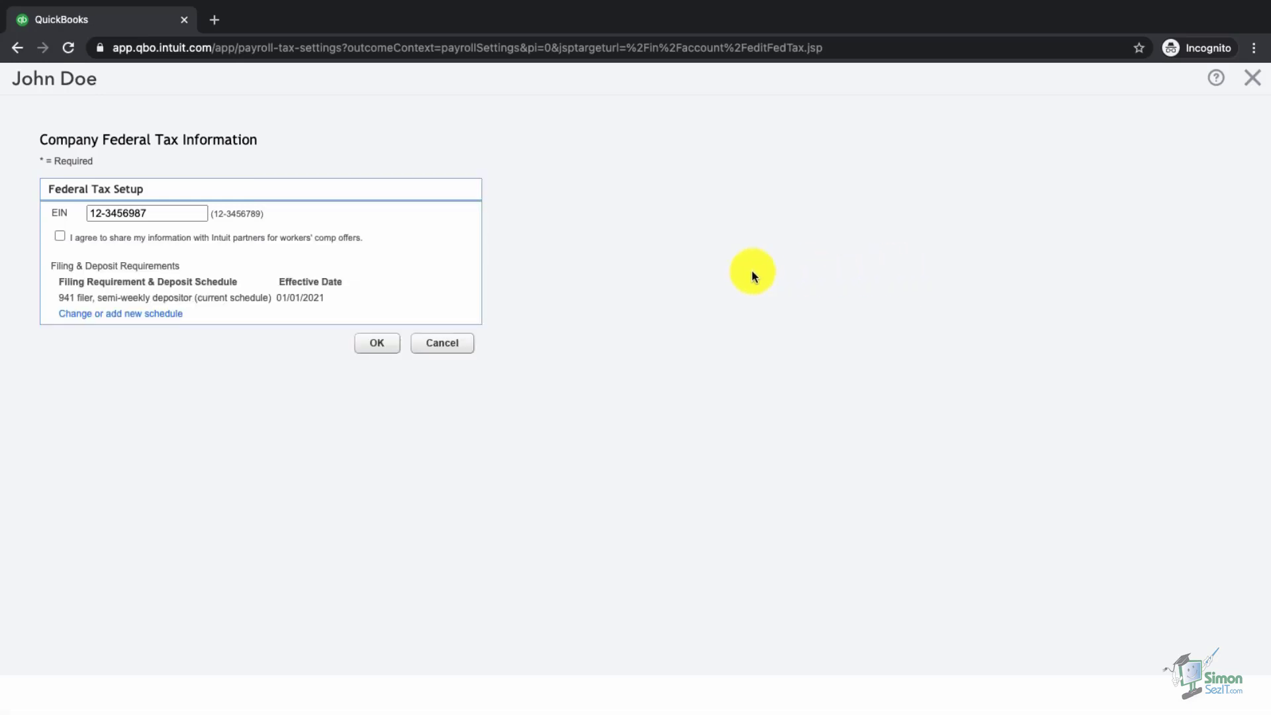
left_click(148, 216)
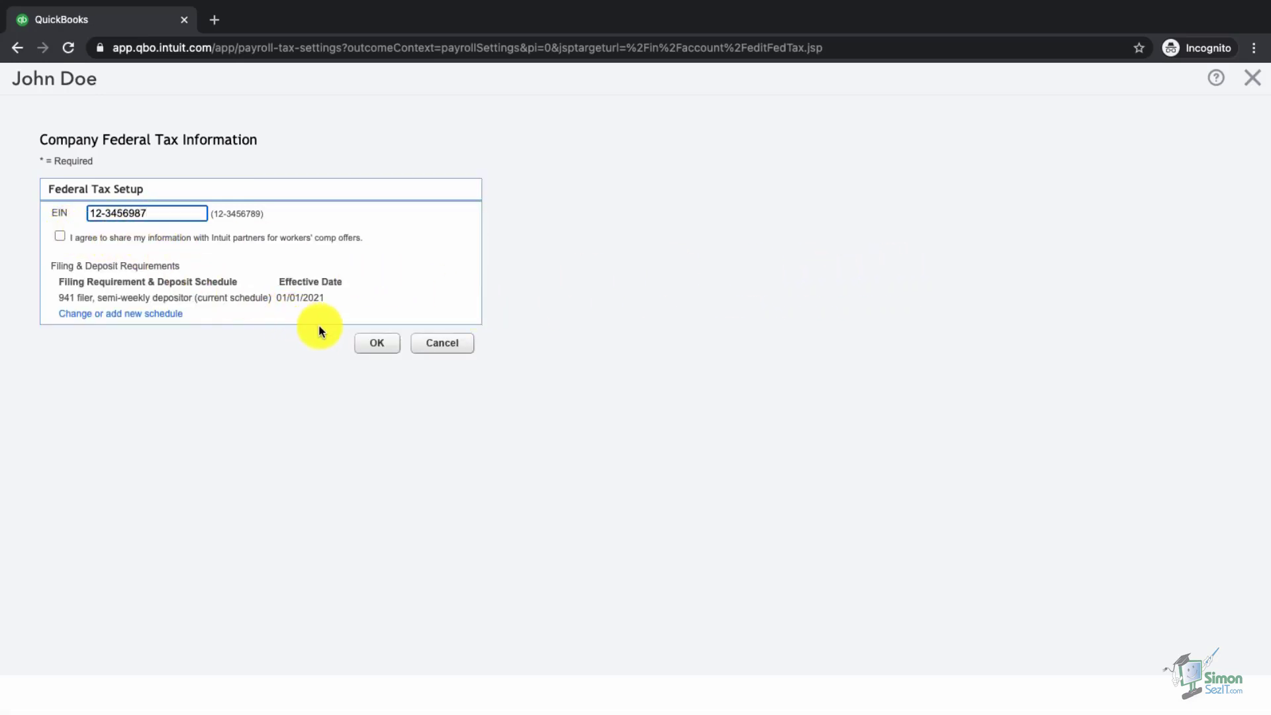
left_click(440, 345)
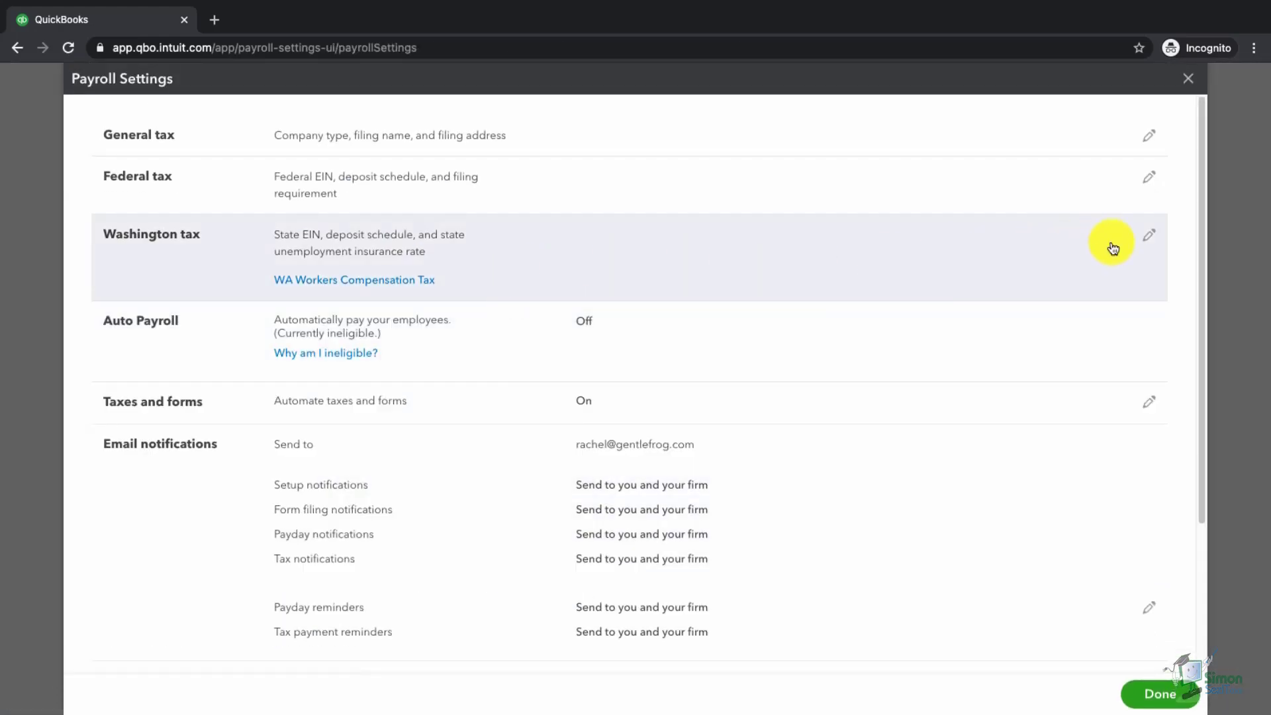
left_click(1150, 237)
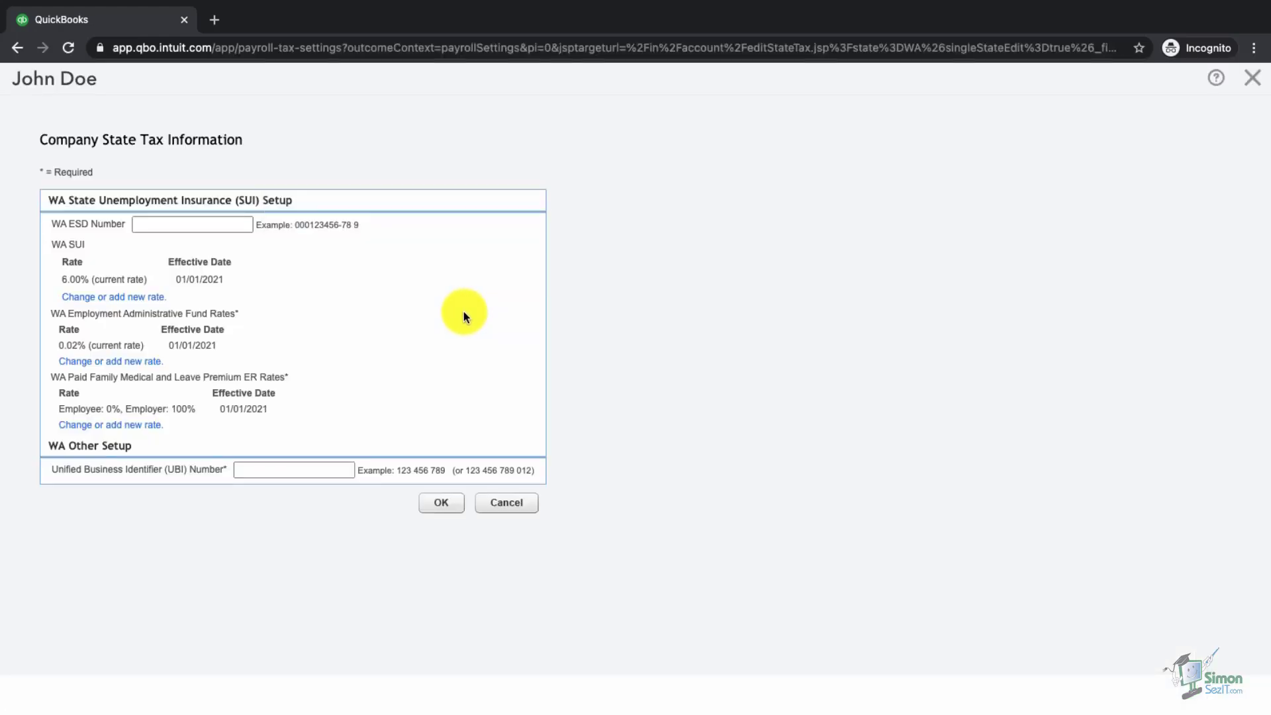
left_click(212, 230)
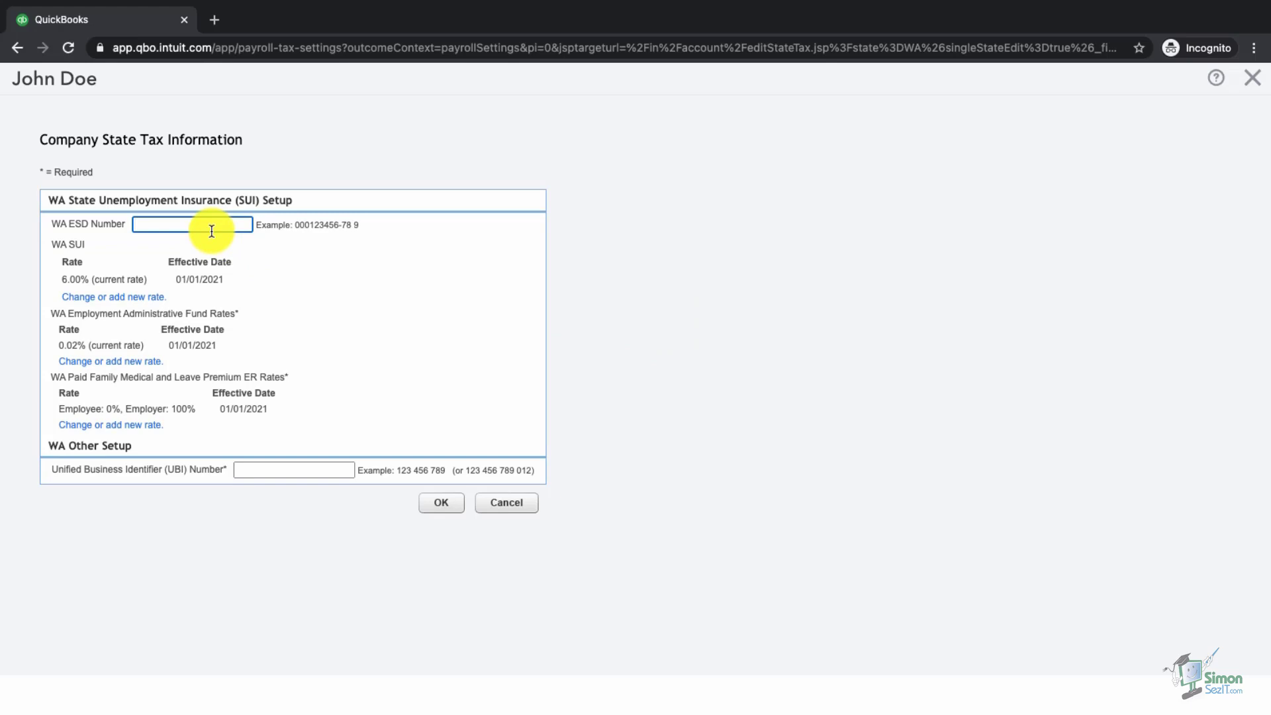
left_click(130, 297)
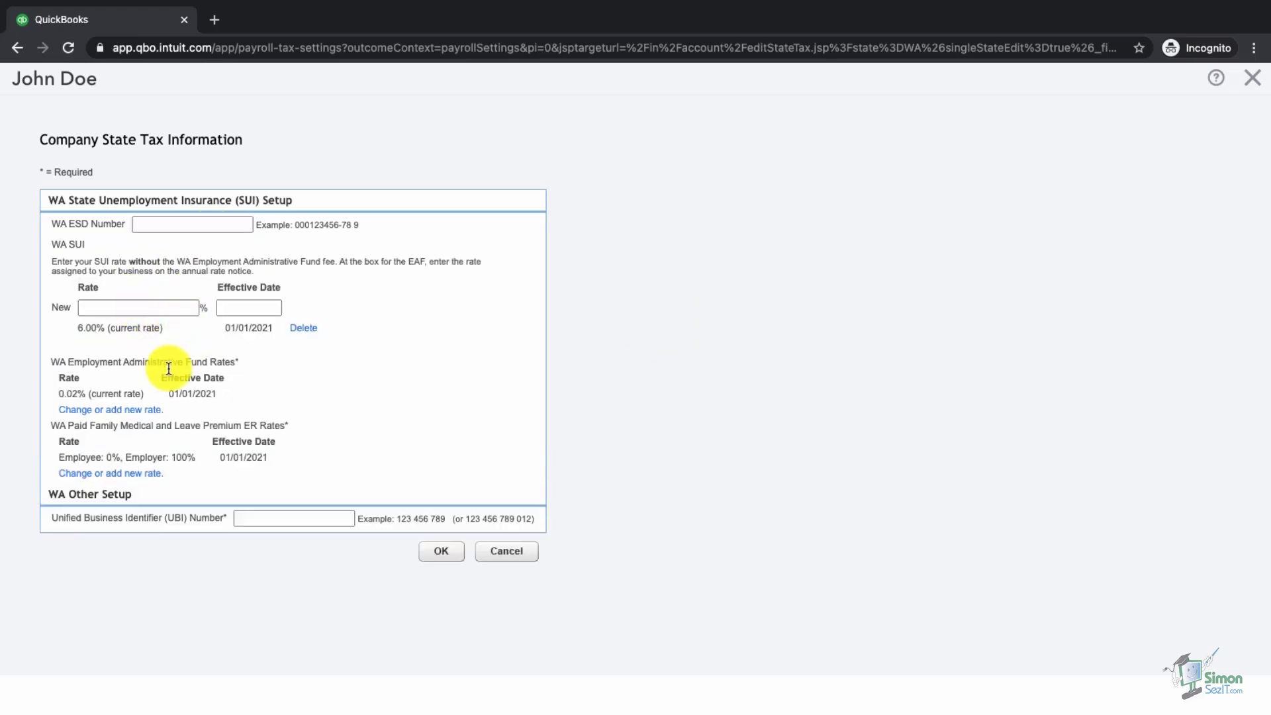
left_click(140, 410)
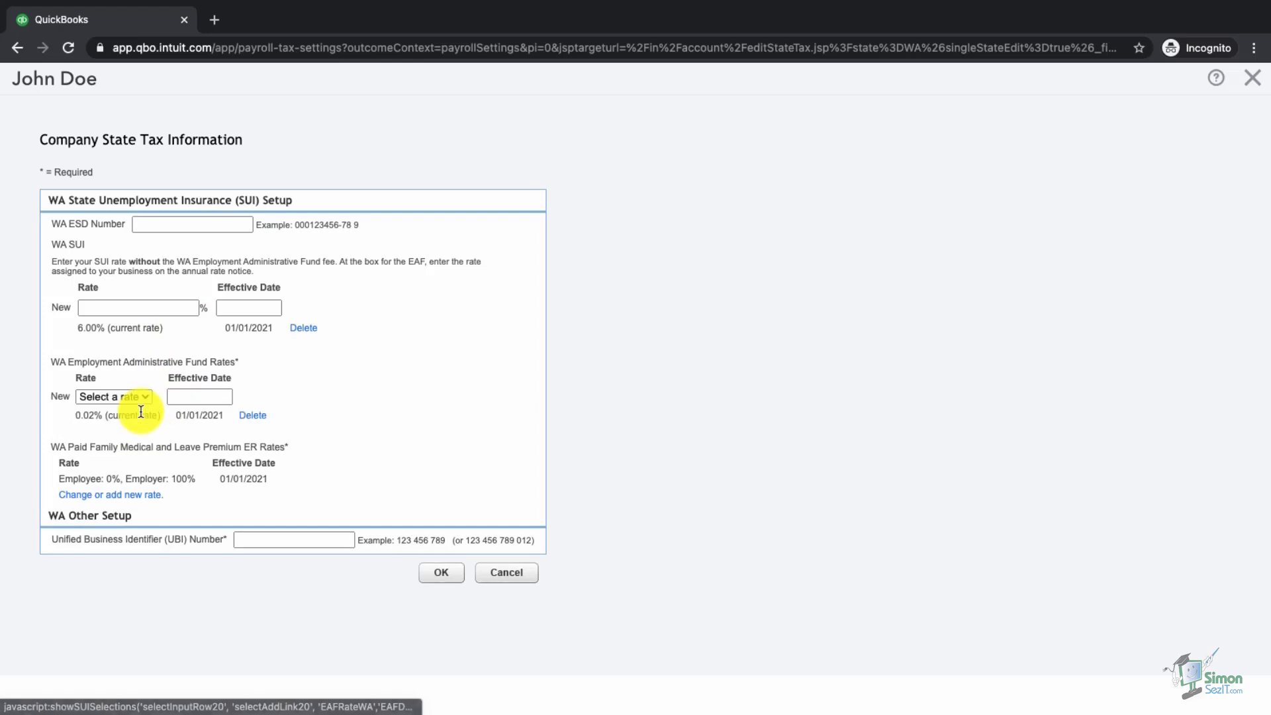
left_click(114, 495)
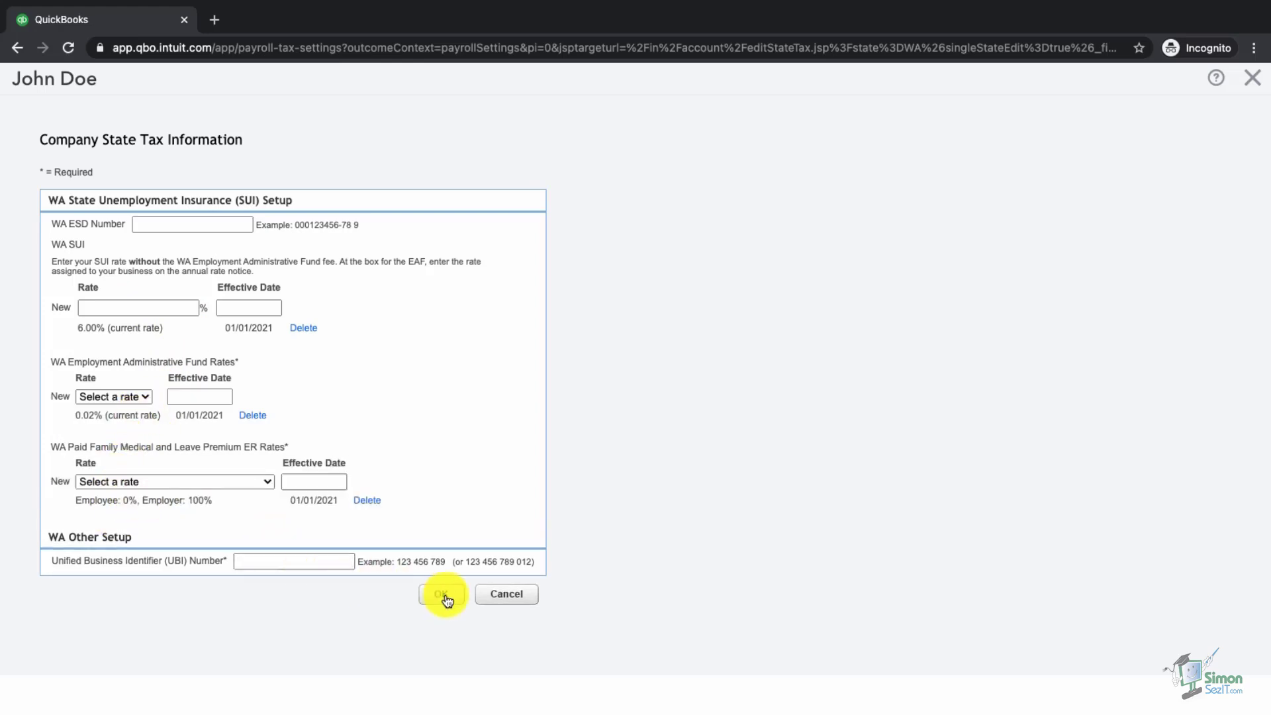
left_click(504, 600)
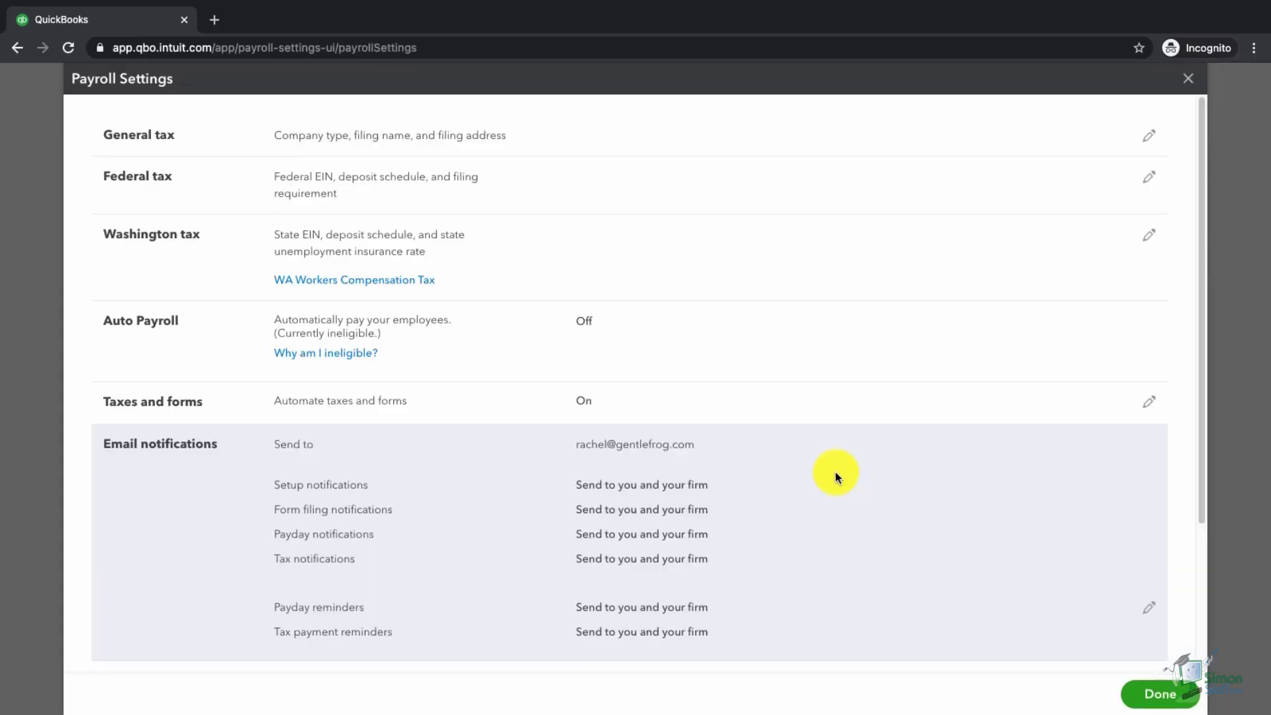
- Close Payroll Settings and open the Payroll Employees list showing the one hourly employee
scroll(836, 471, "down", 3)
scroll(836, 470, "down", 2)
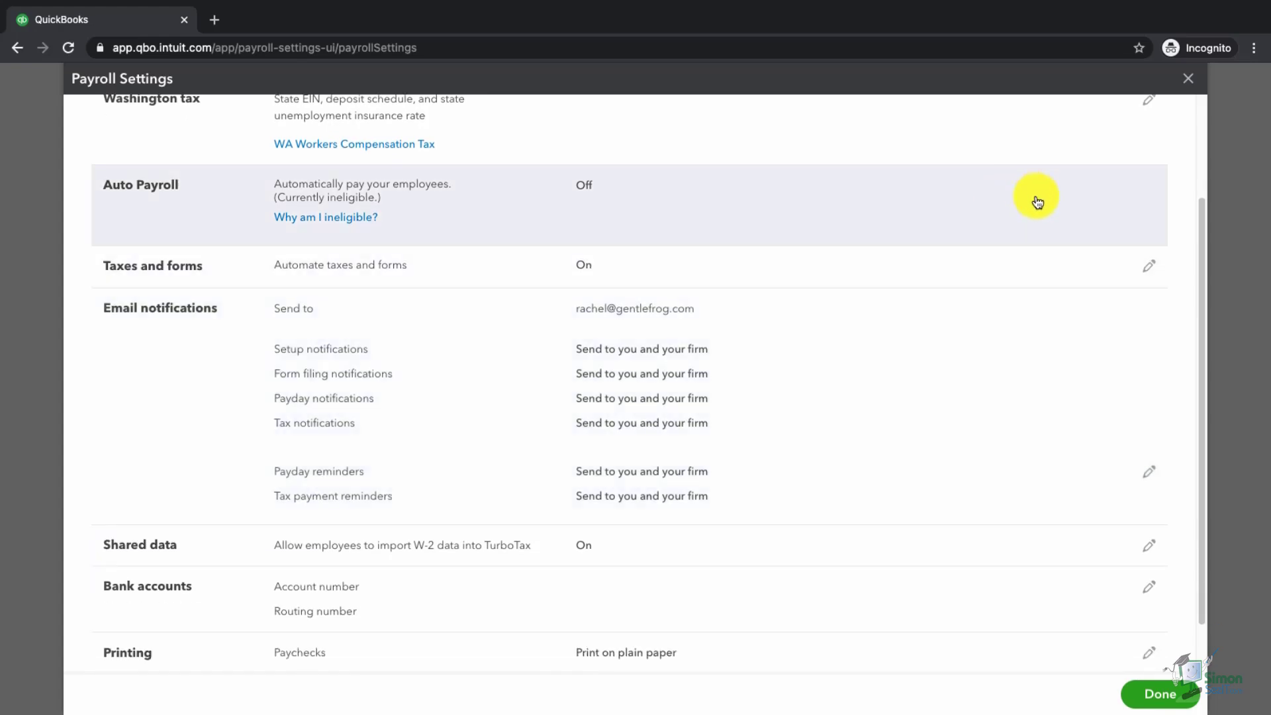
left_click(1188, 78)
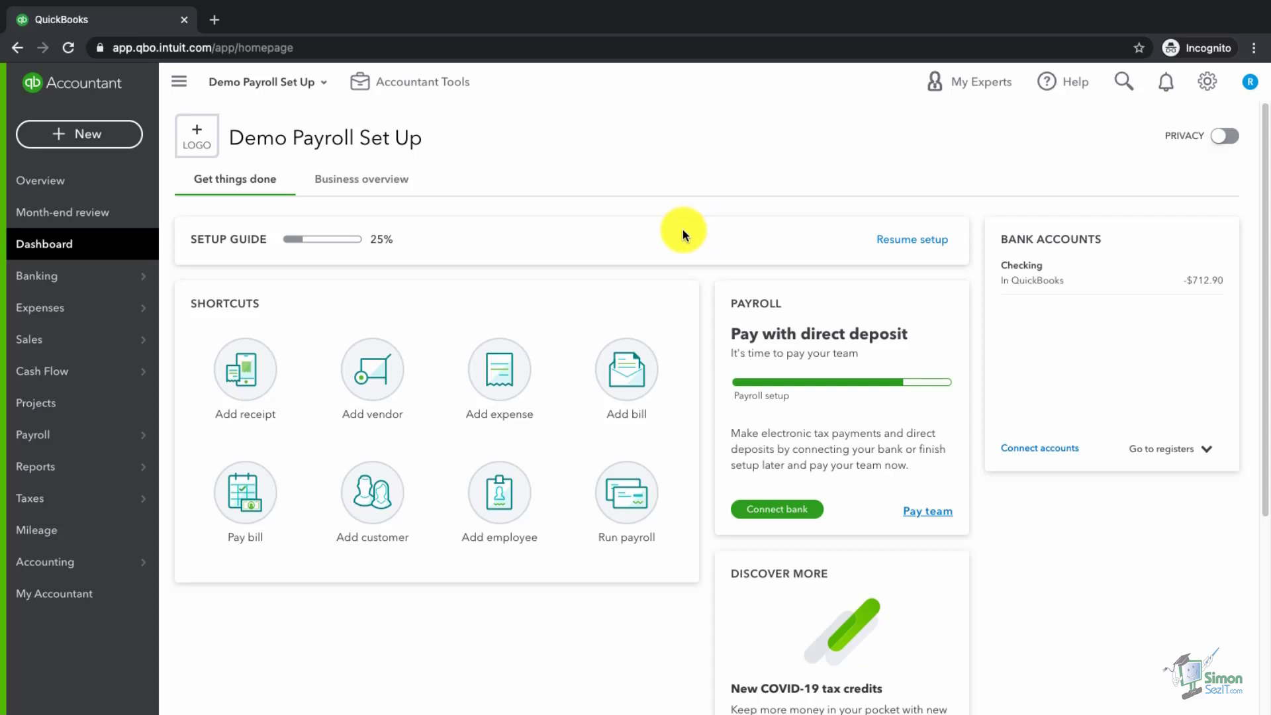
mouse_move(85, 436)
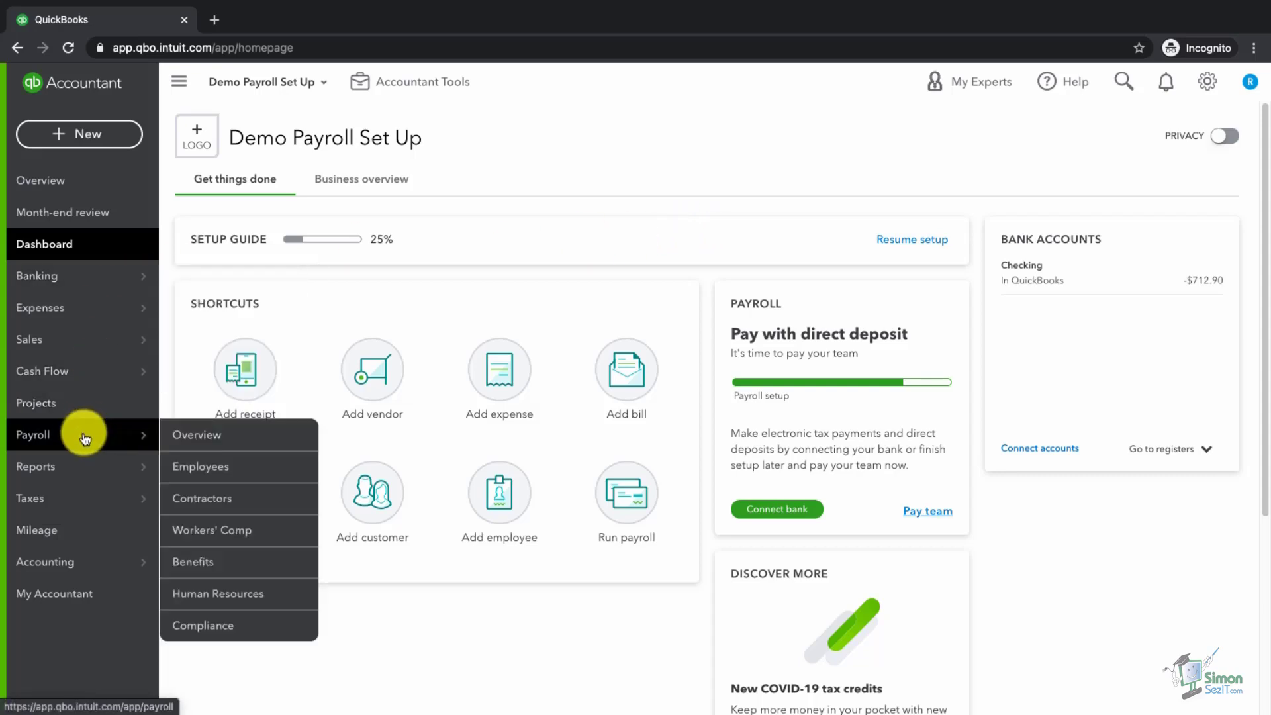
left_click(212, 469)
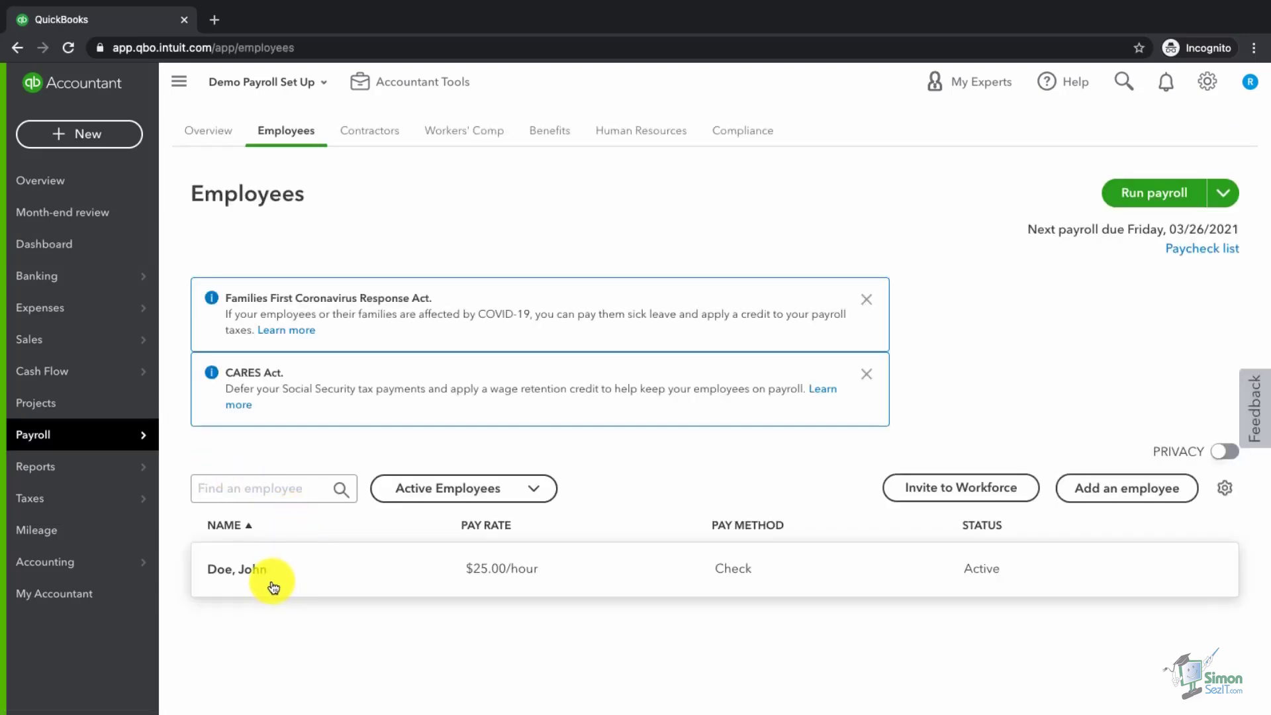
- Save the employee's W-4 withholding details with Married Filing Jointly filing status
left_click(250, 578)
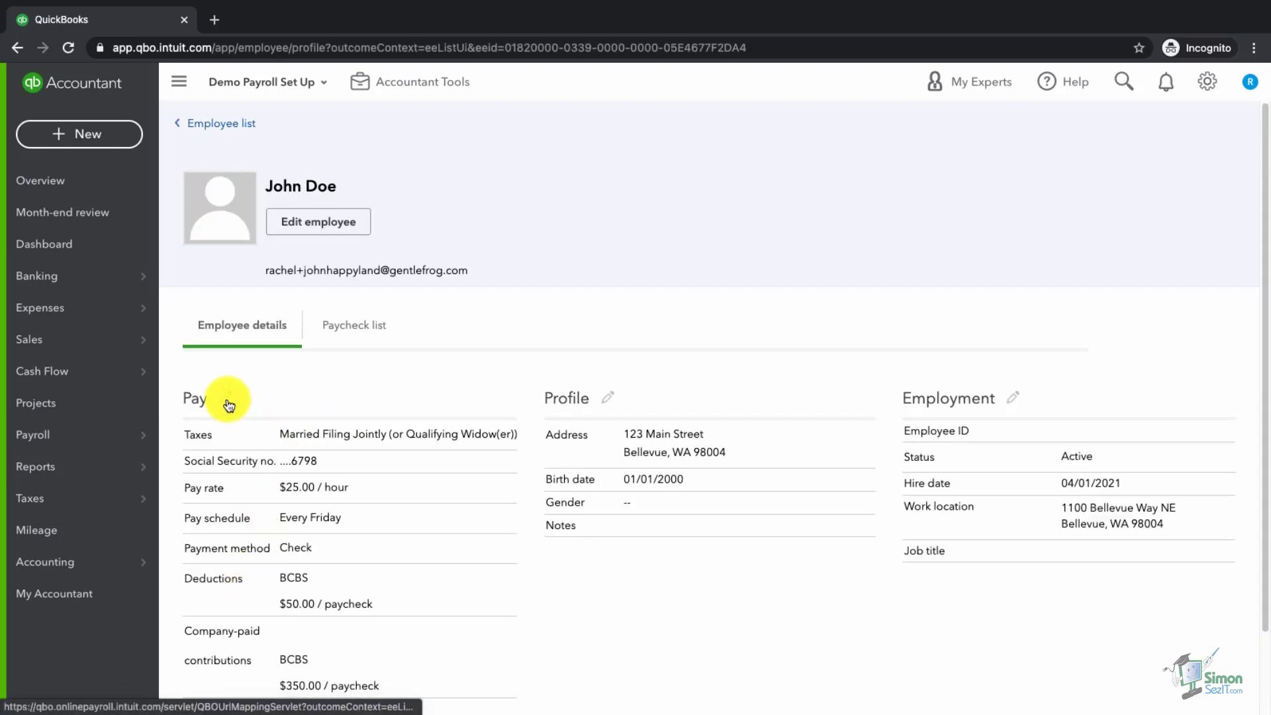
left_click(229, 404)
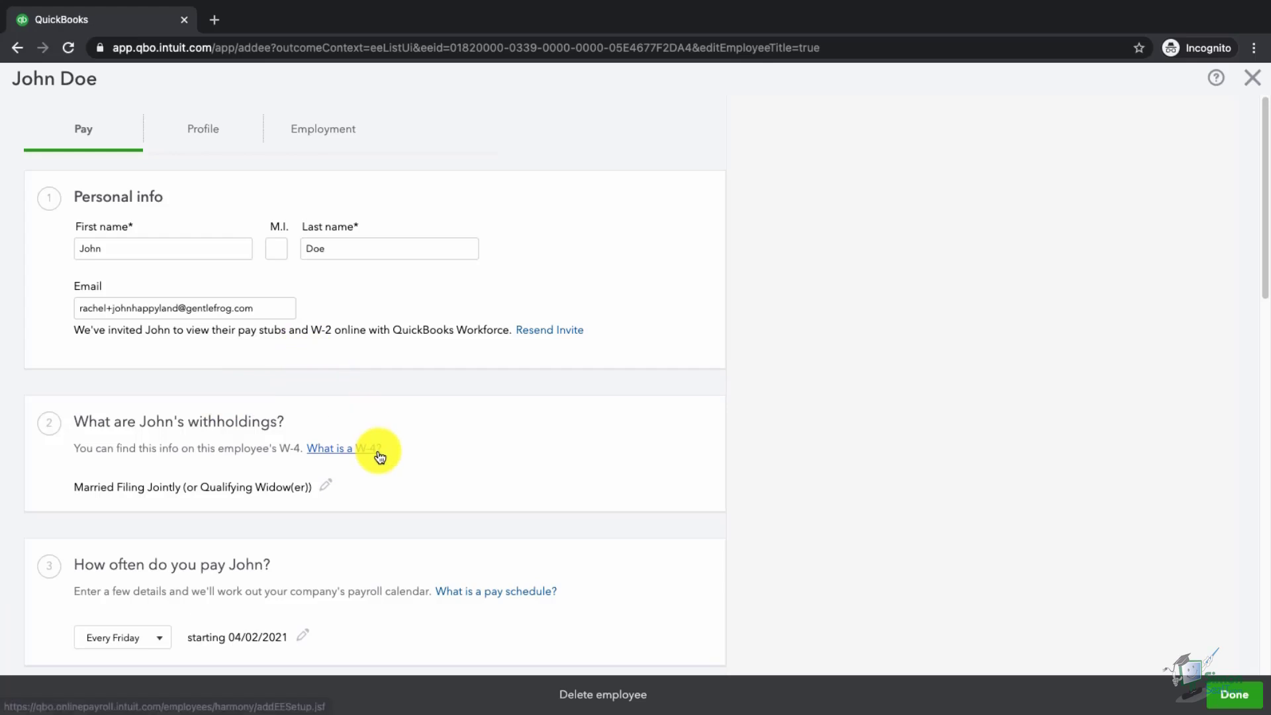
left_click(330, 489)
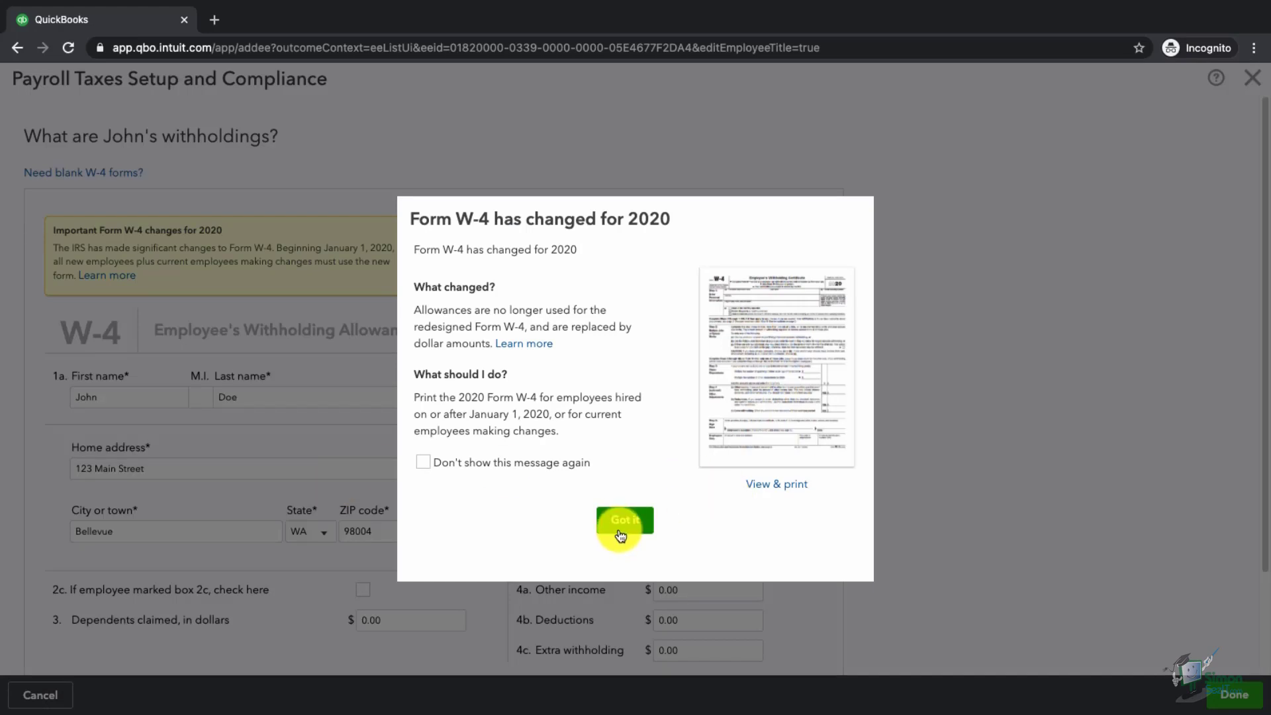
left_click(615, 520)
scroll(618, 522, "down", 3)
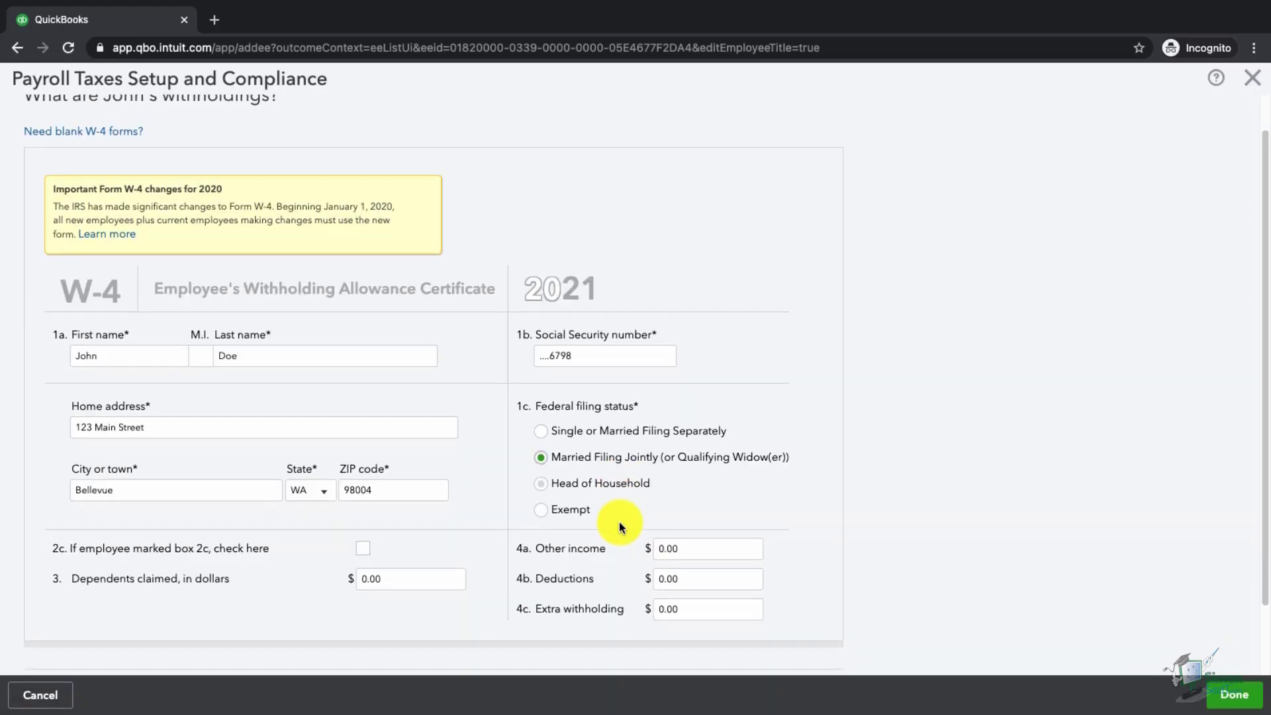
scroll(534, 516, "down", 1)
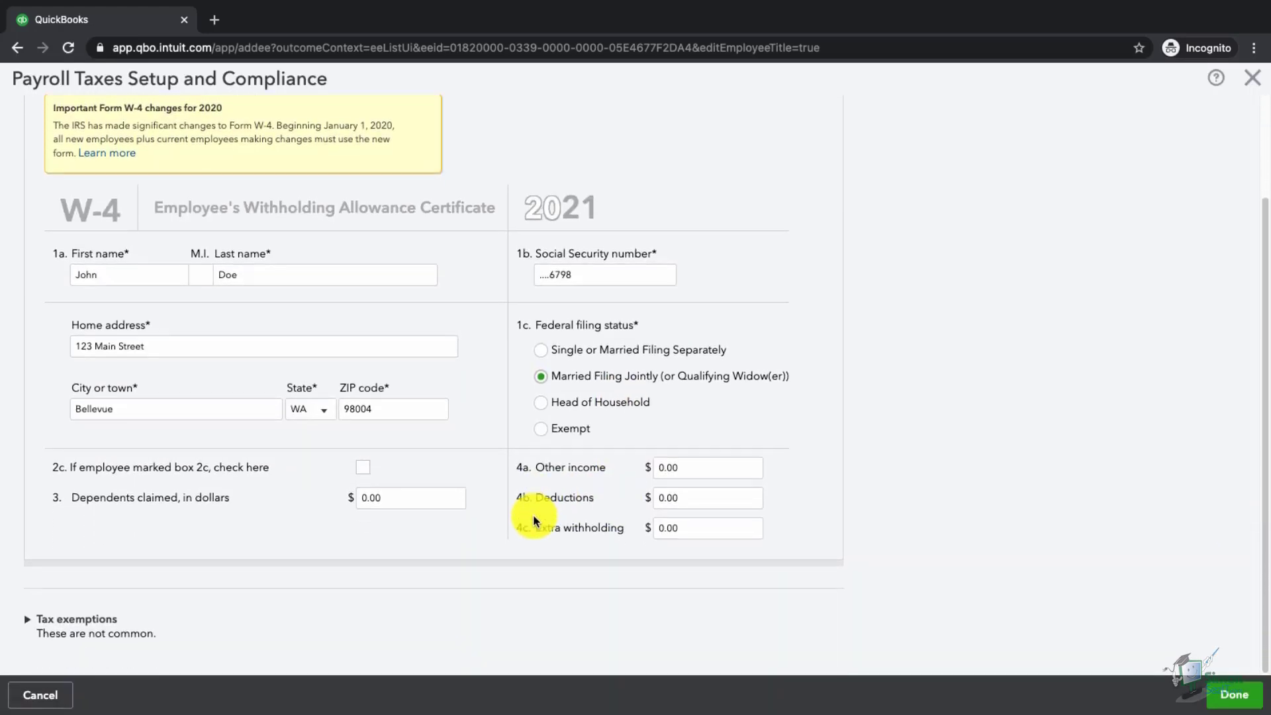
left_click(1233, 703)
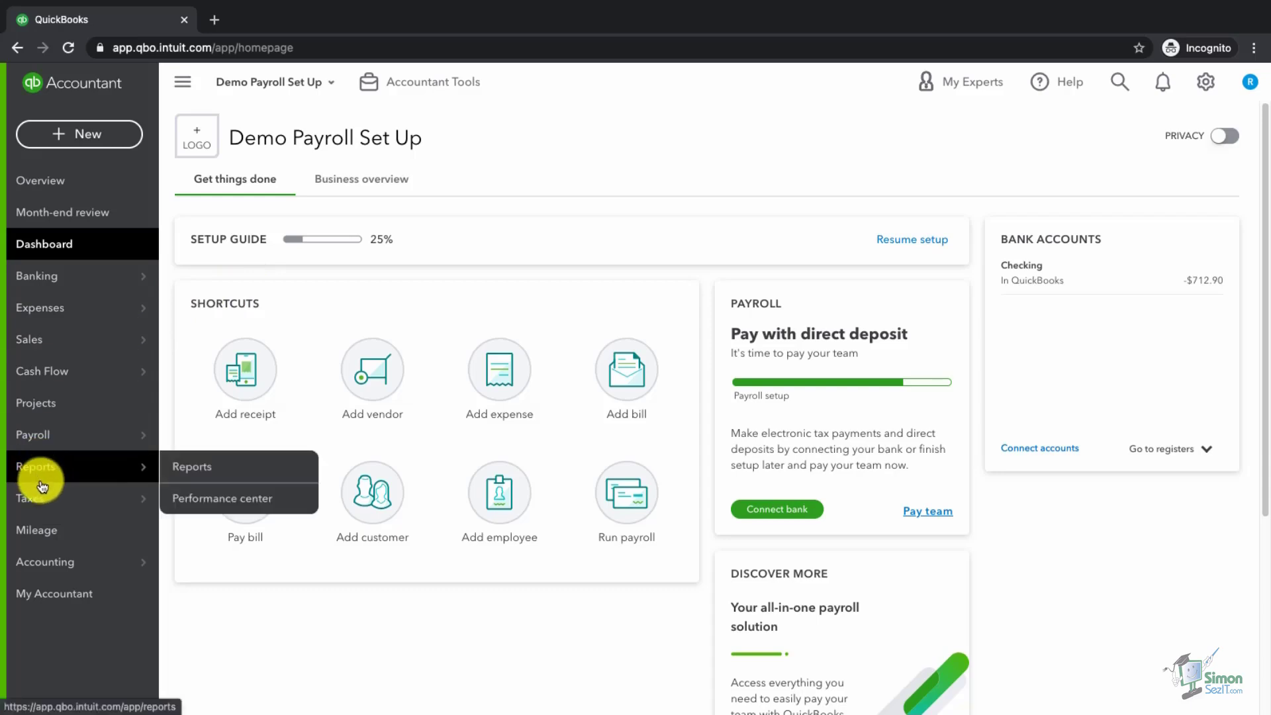
- Open Payroll Tax and review the accruing upcoming taxes, including Federal 941/944 at $193.78
mouse_move(42, 505)
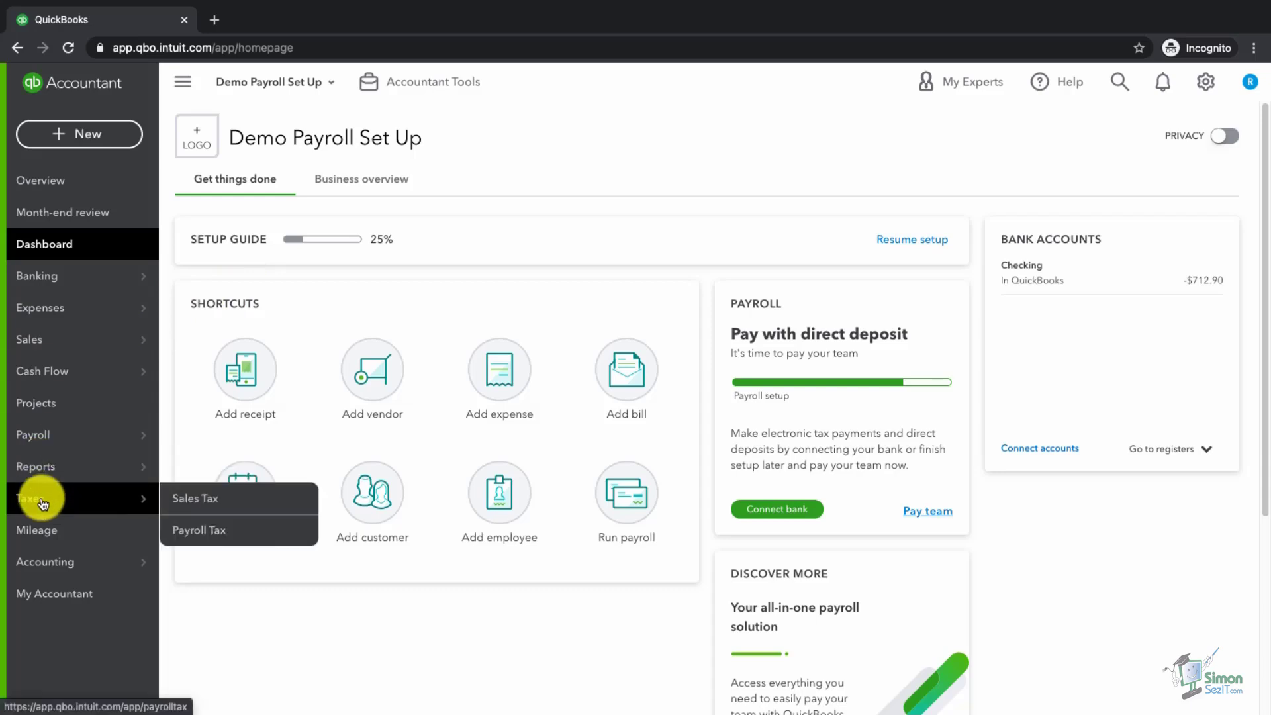
left_click(228, 533)
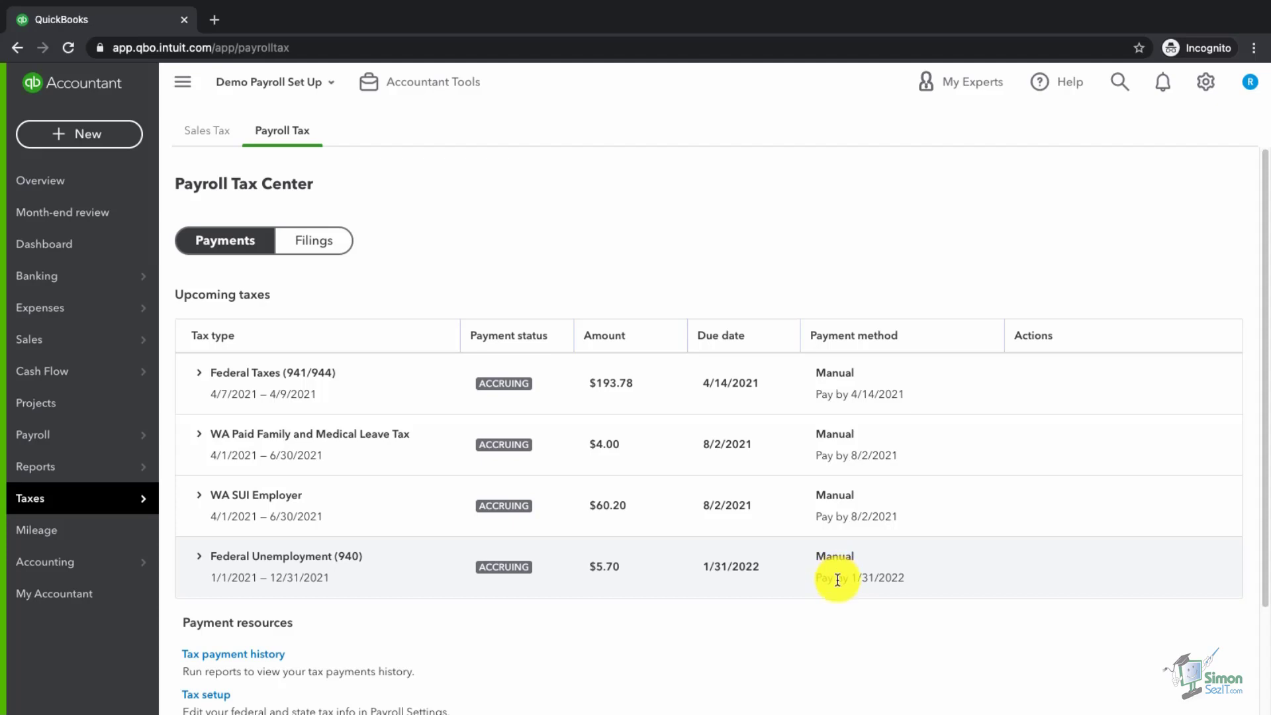
scroll(748, 600, "down", 2)
scroll(744, 601, "down", 2)
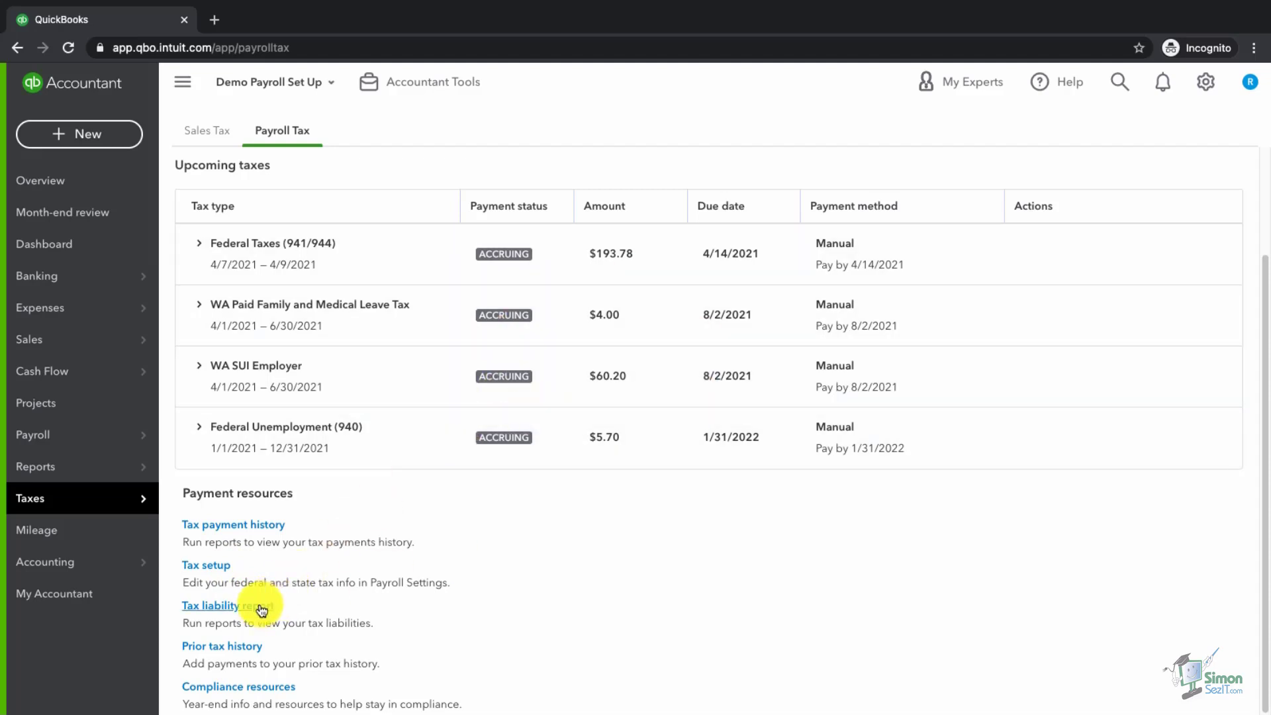
- Open the tax liability report and scroll through its contents
left_click(260, 606)
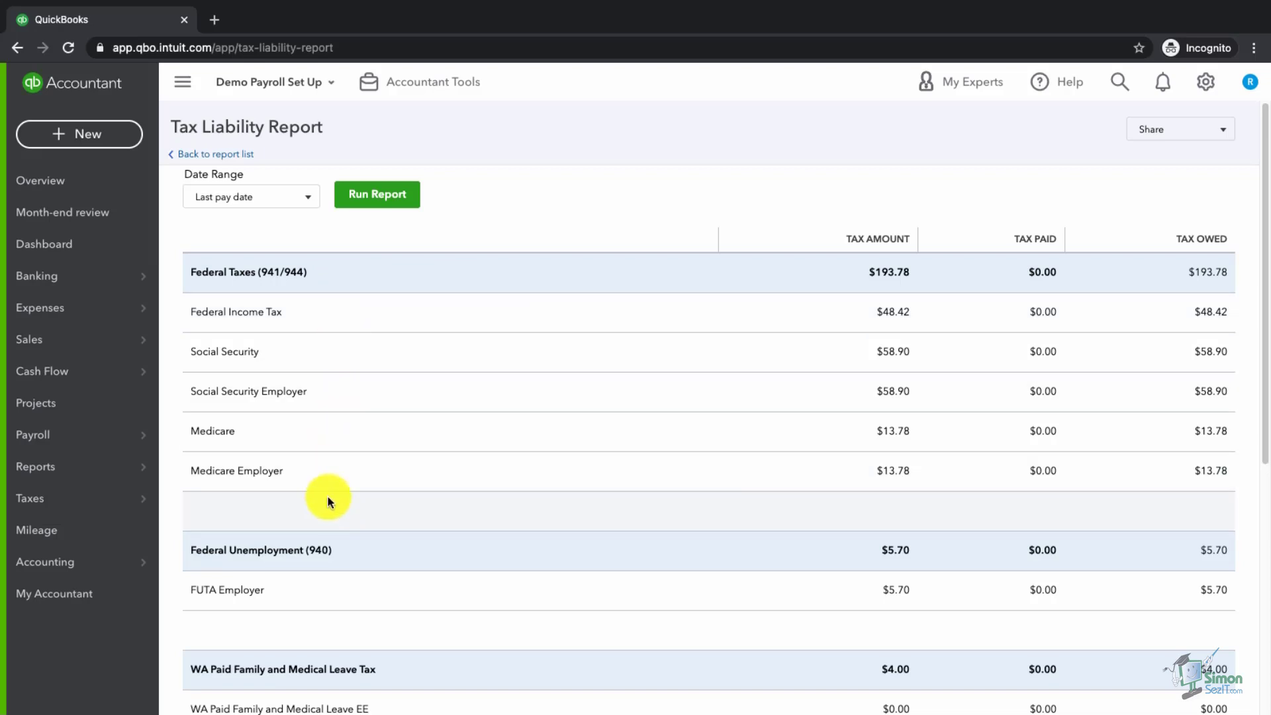
scroll(336, 519, "down", 3)
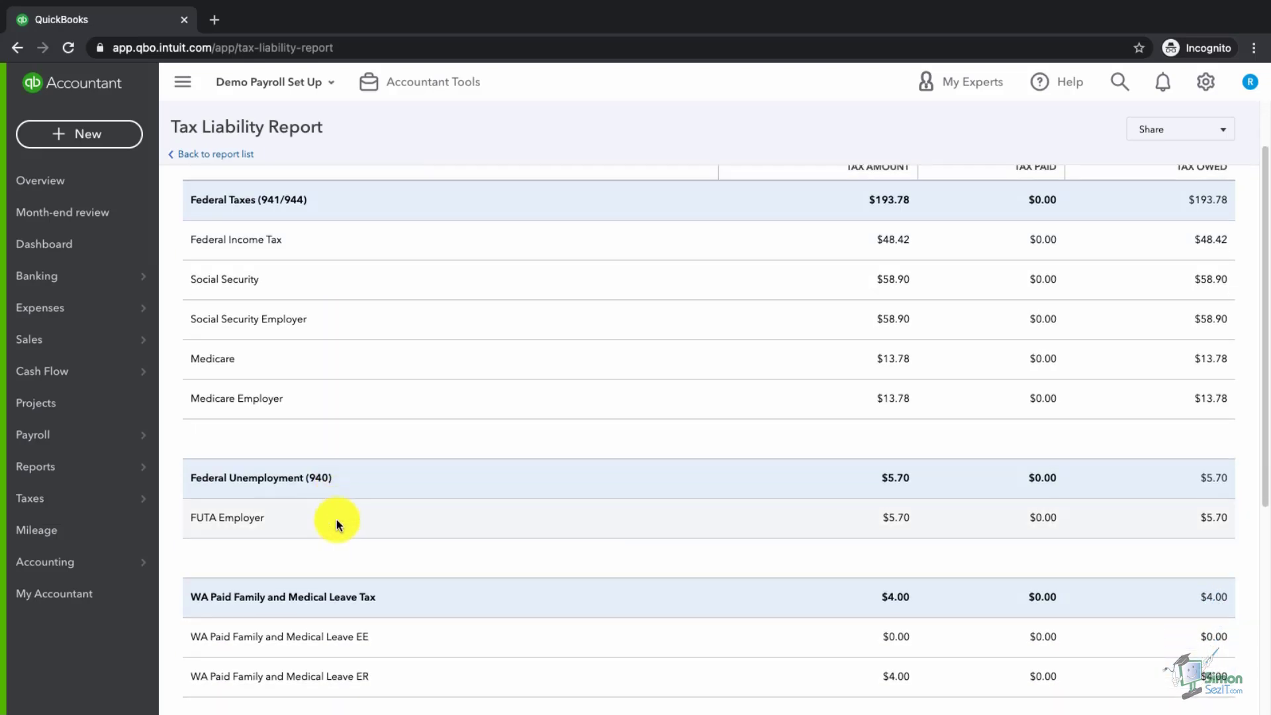
scroll(336, 519, "down", 2)
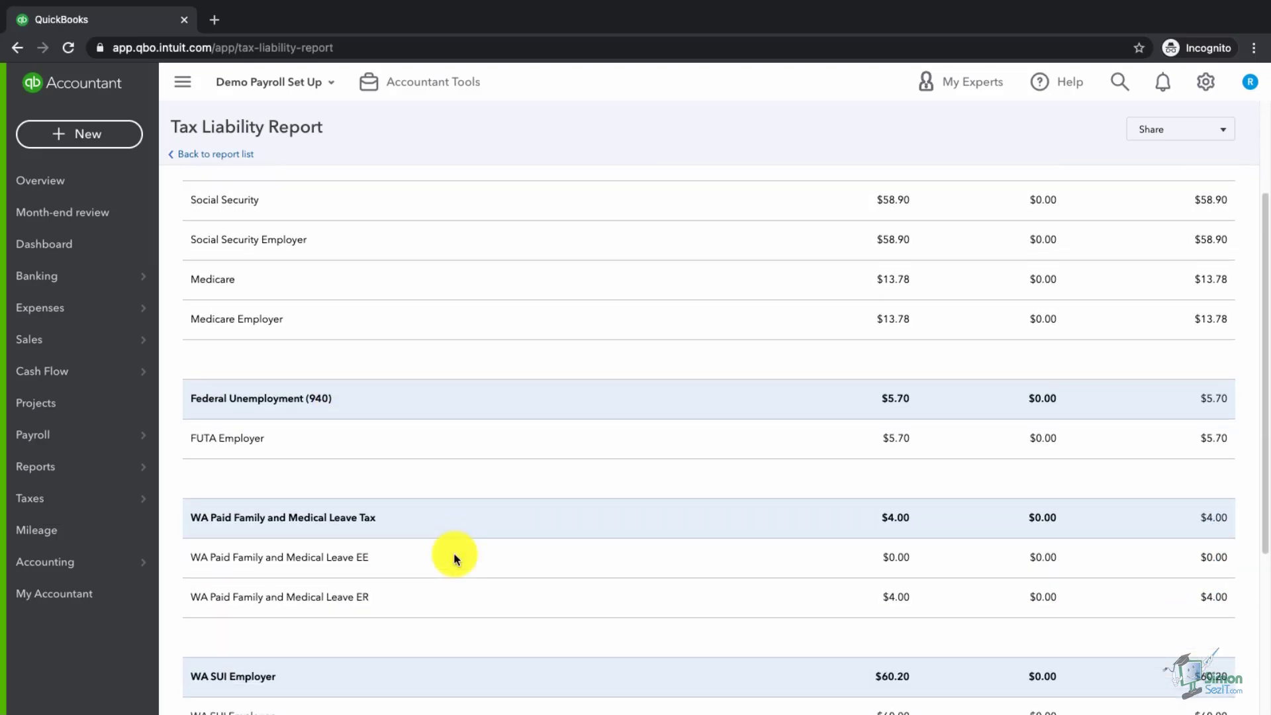
scroll(454, 558, "down", 1)
scroll(454, 556, "down", 4)
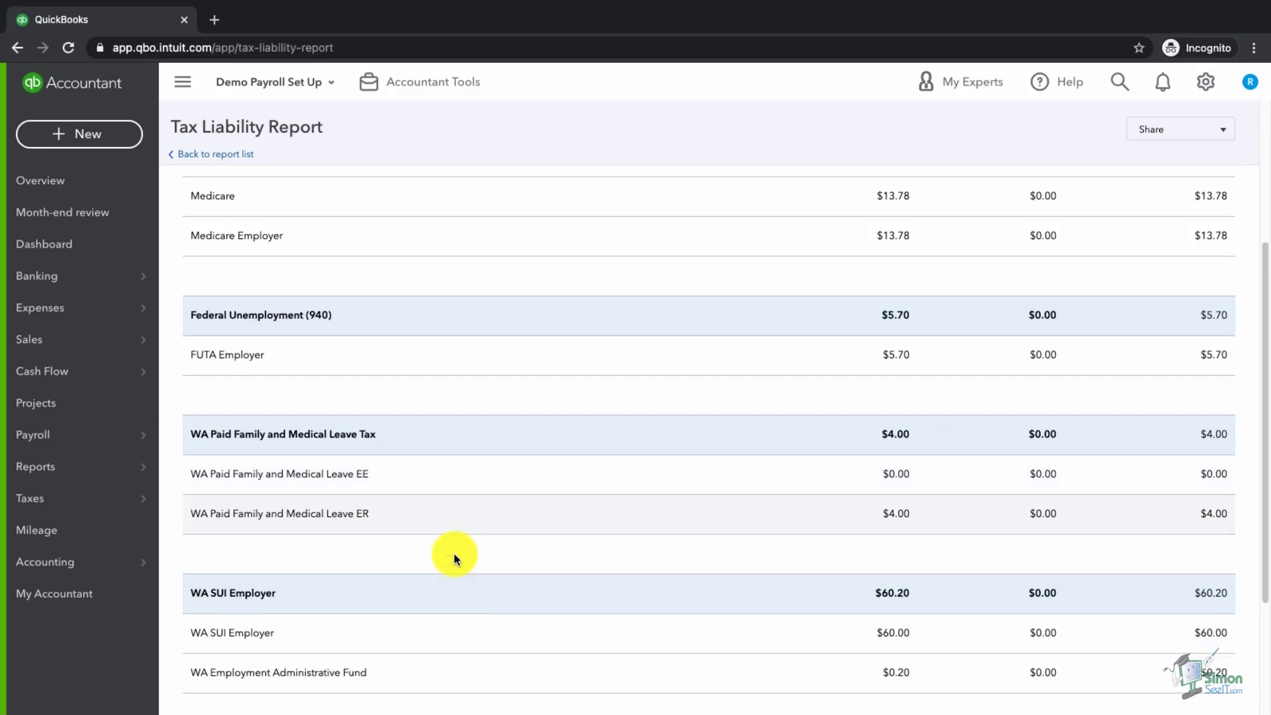
scroll(455, 554, "down", 3)
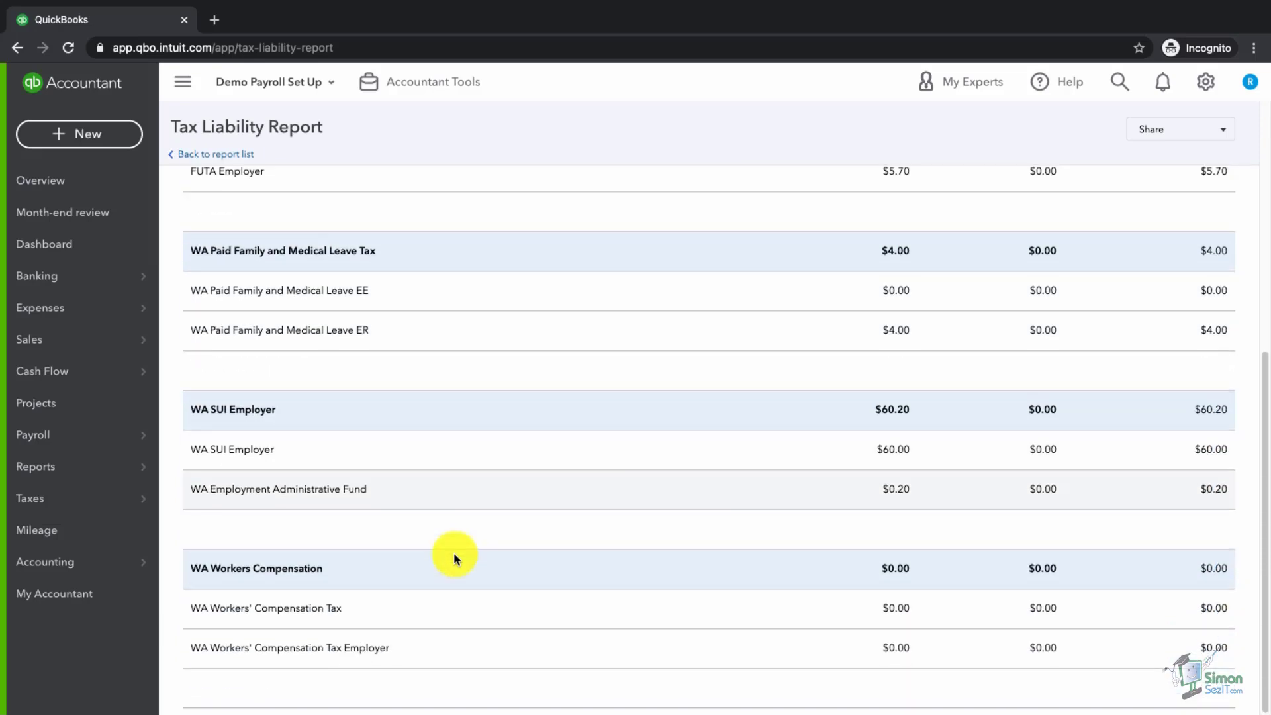
scroll(435, 373, "up", 13)
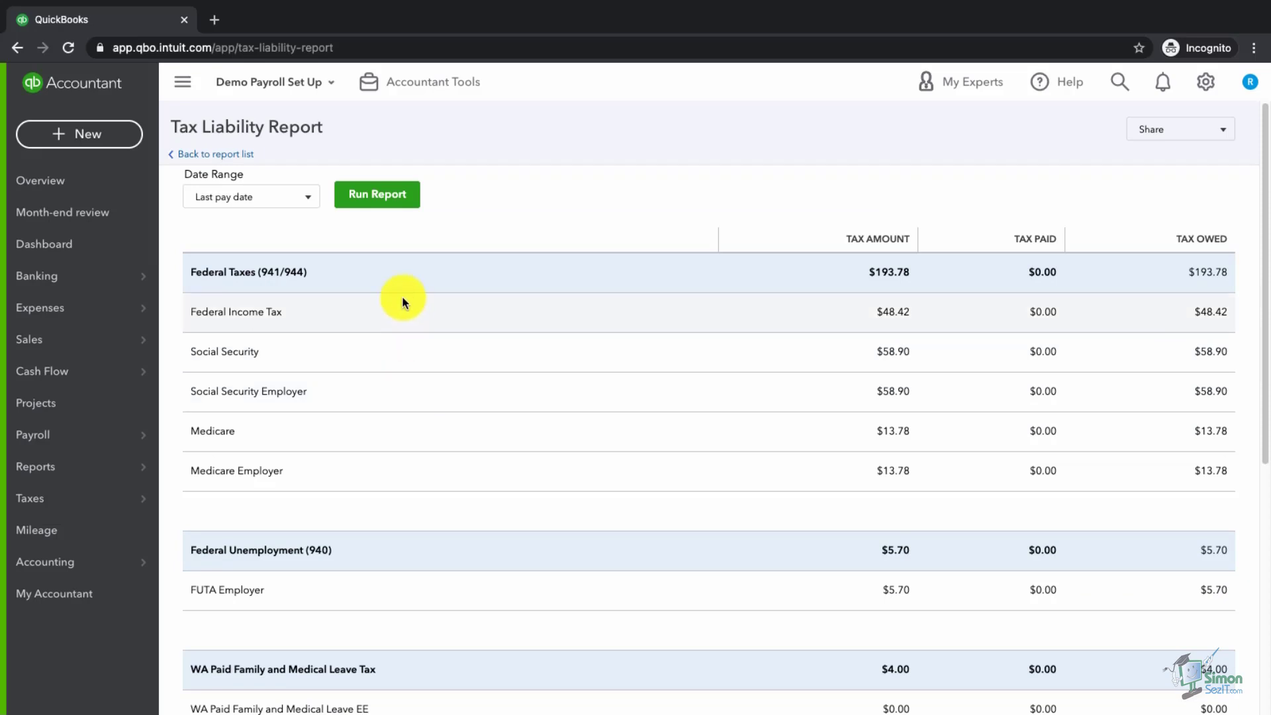
scroll(417, 559, "down", 1)
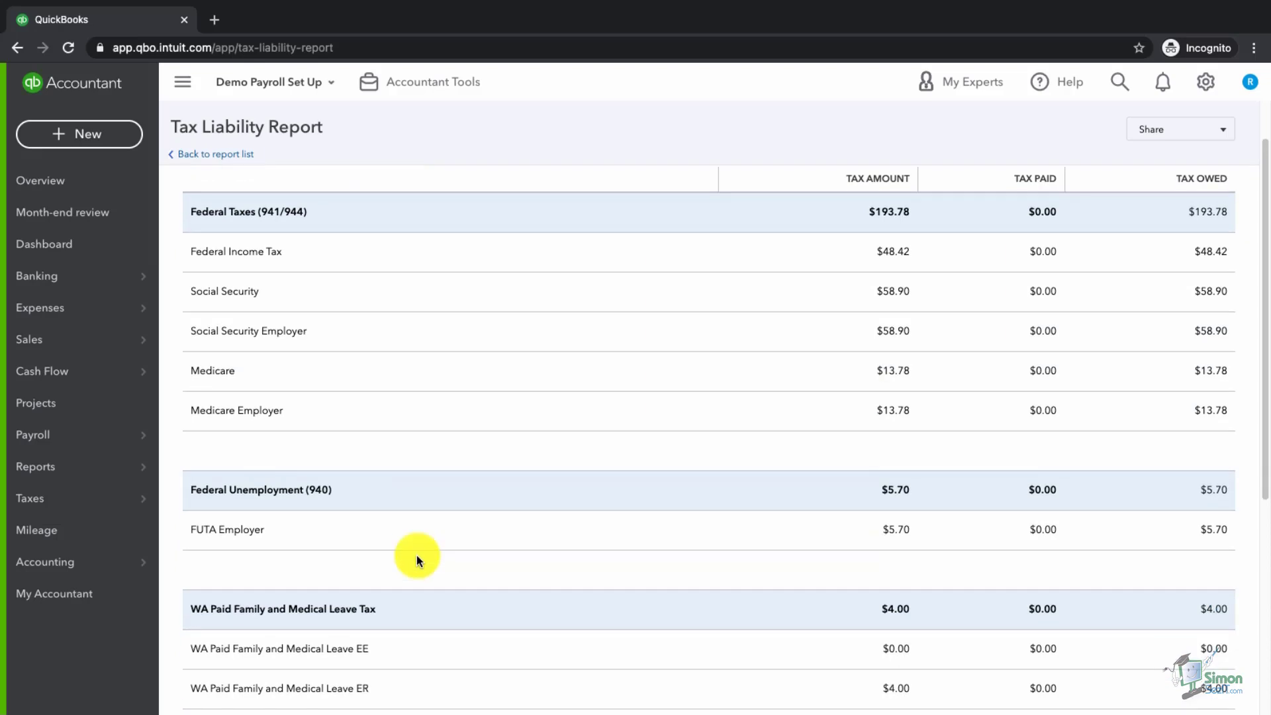
scroll(417, 559, "down", 1)
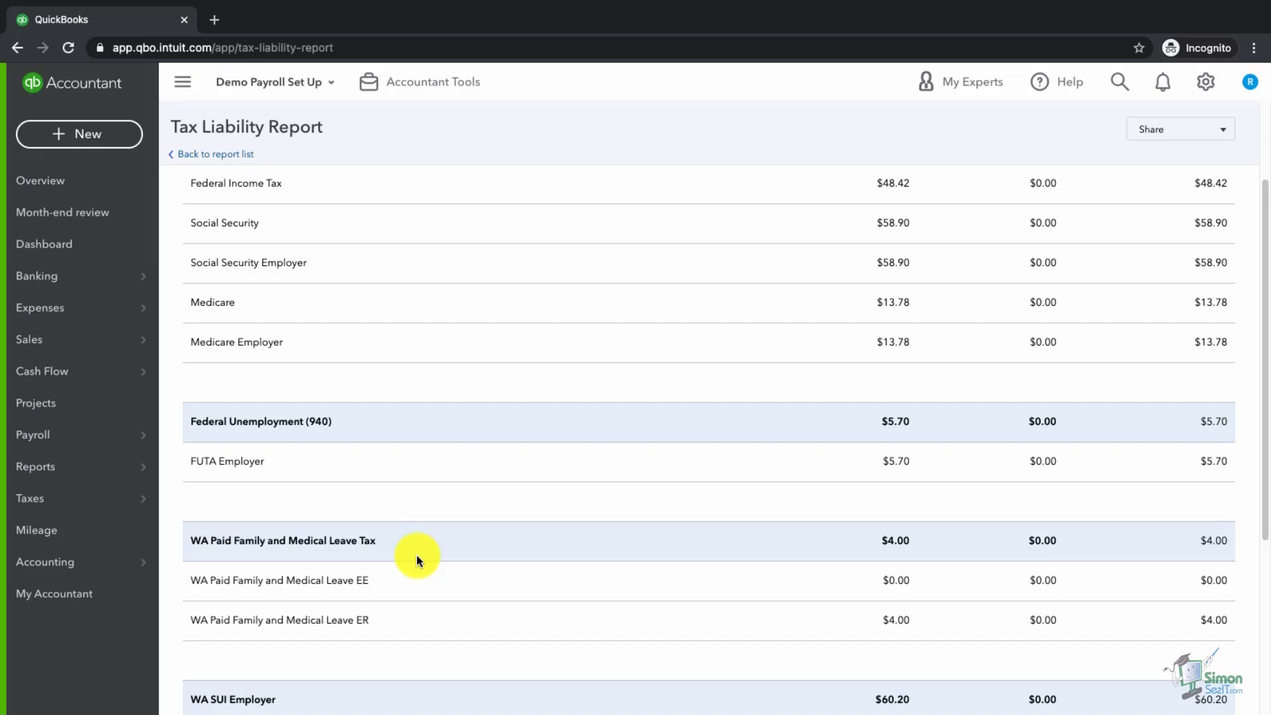
- Return to the Payroll Tax Center and switch to the Filings view
scroll(416, 554, "up", 1)
key("alt+Left")
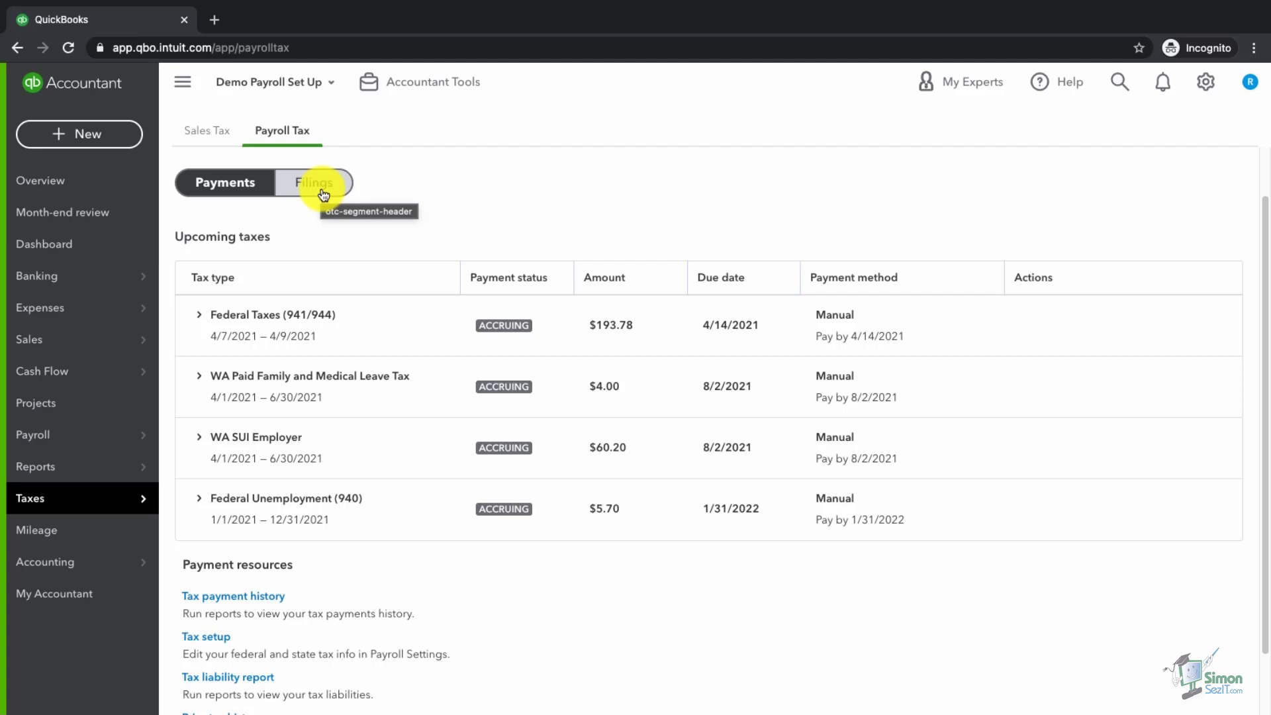
left_click(323, 192)
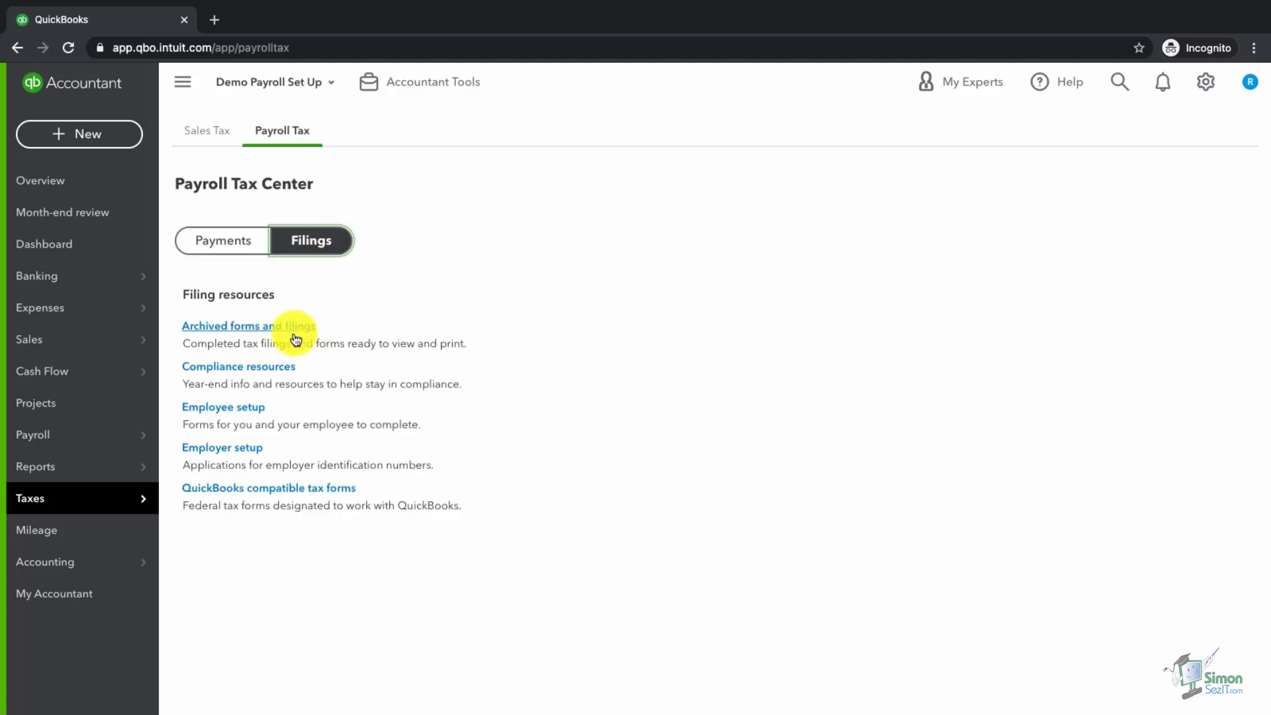